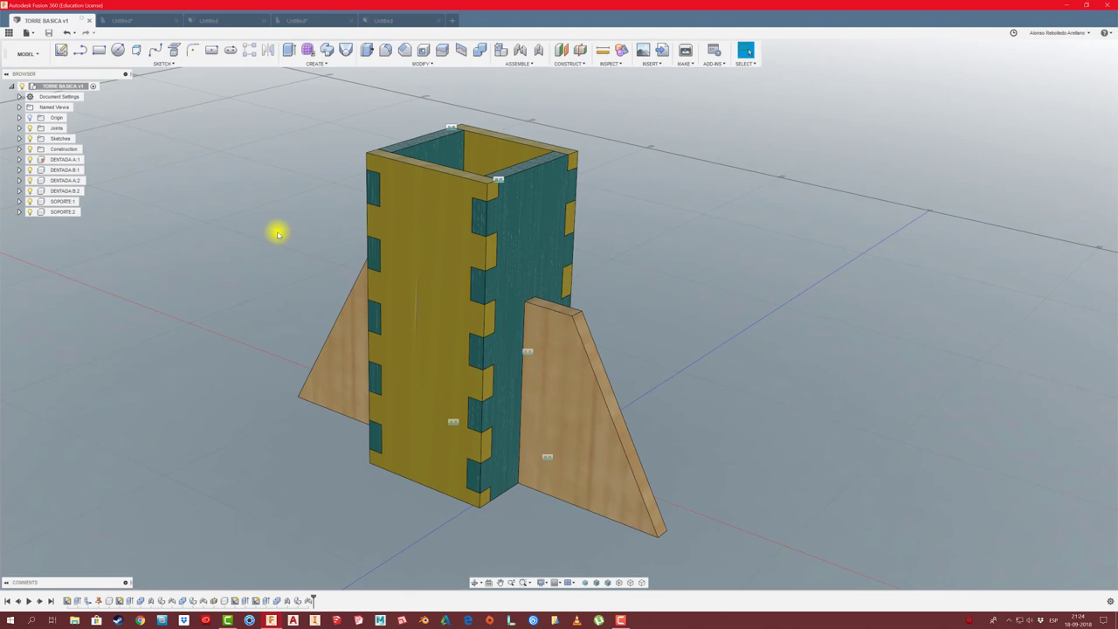
Create a new drawing from the TORRE BASICA design on an A2 (594 x 420 mm) sheet
{"action": "left_click", "coordinate": [38, 56]}
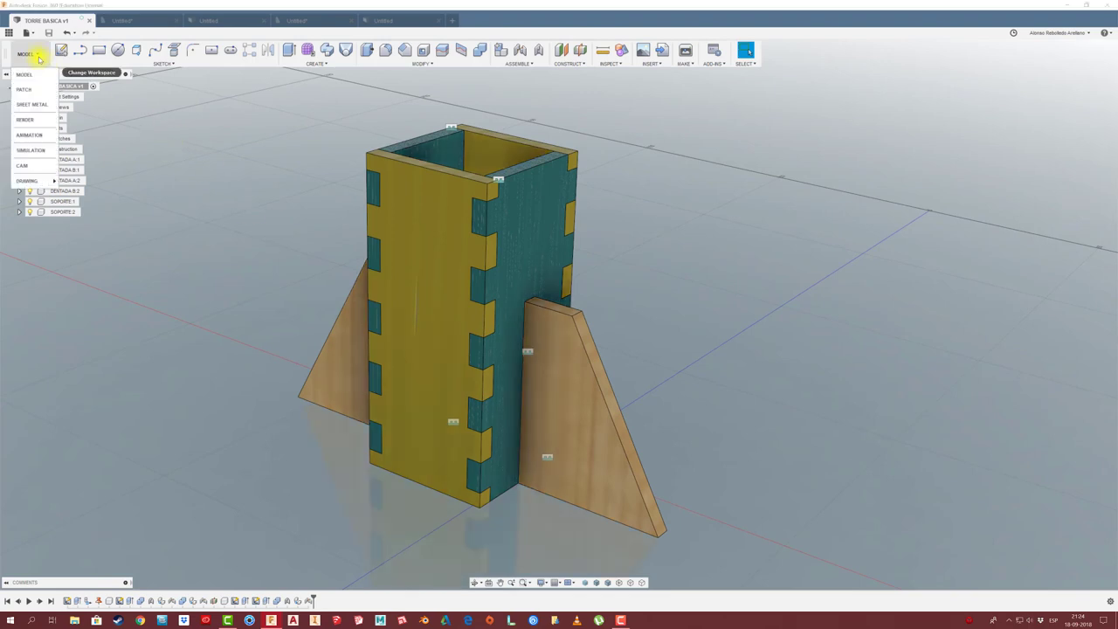
{"action": "mouse_move", "coordinate": [26, 181]}
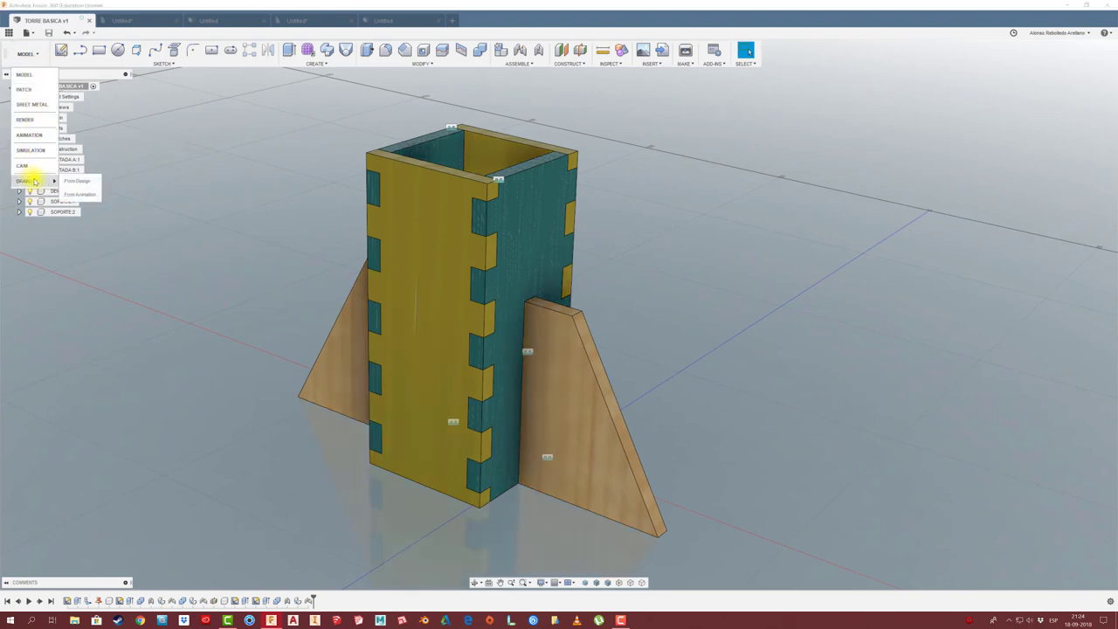
{"action": "left_click", "coordinate": [76, 181]}
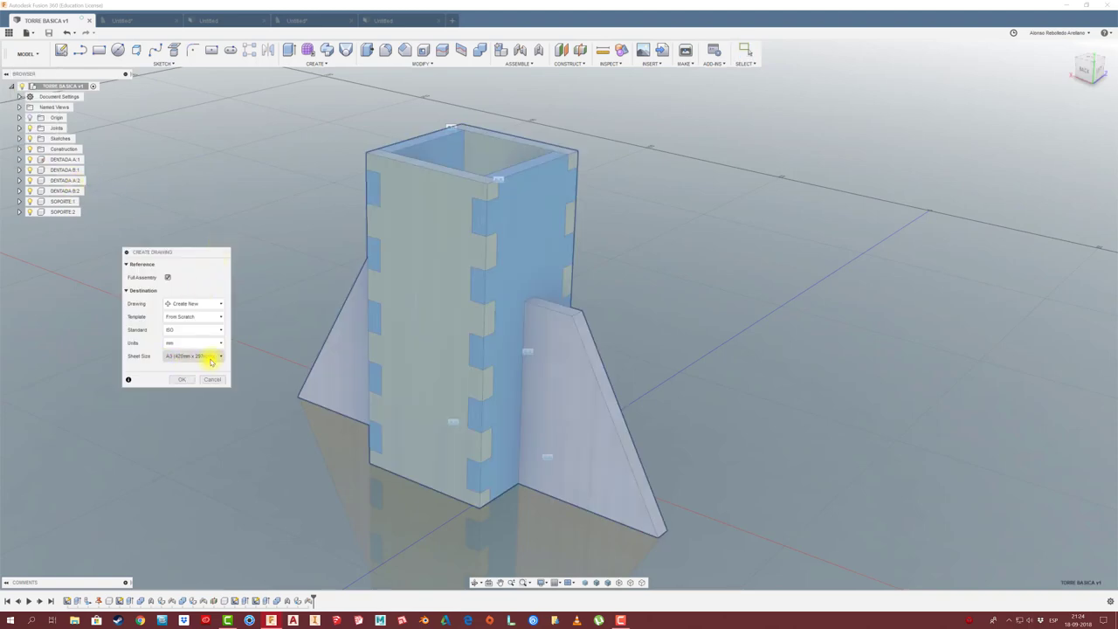
{"action": "left_click", "coordinate": [210, 360]}
{"action": "left_click", "coordinate": [212, 395]}
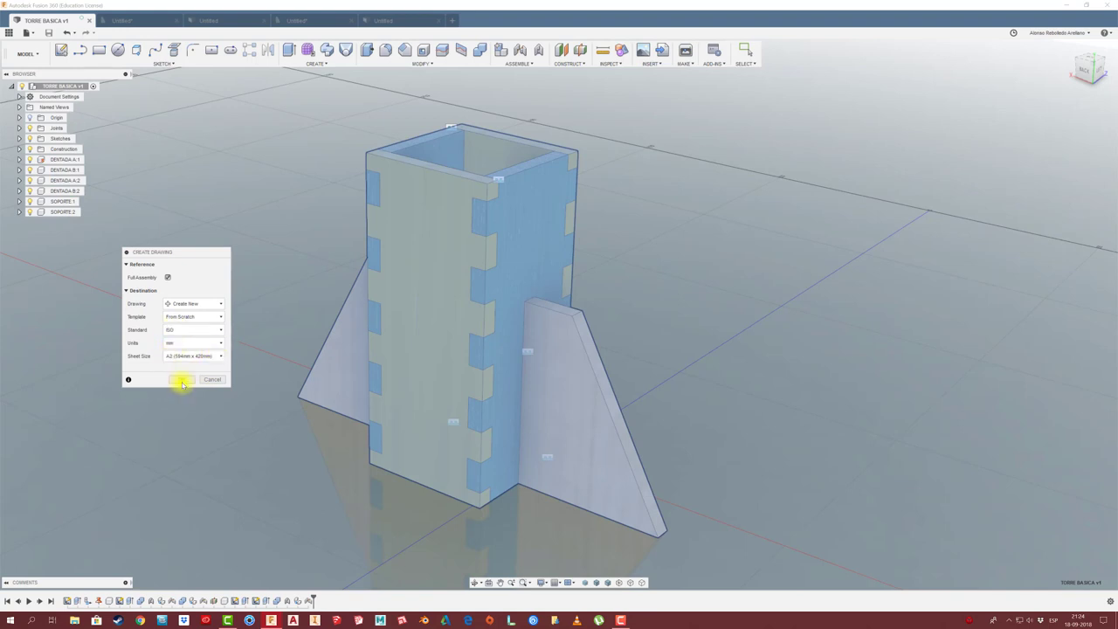
{"action": "left_click", "coordinate": [181, 381]}
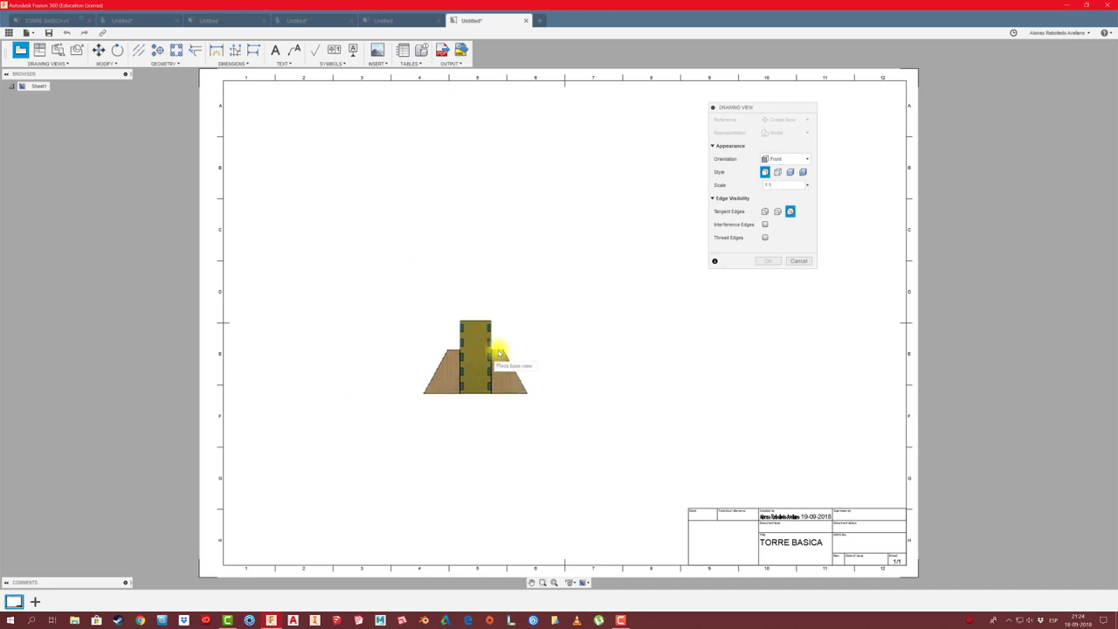
Place the front base view at 2:1 scale in the sheet's lower left with Shaded style
{"action": "left_click", "coordinate": [808, 188]}
{"action": "left_click", "coordinate": [776, 210]}
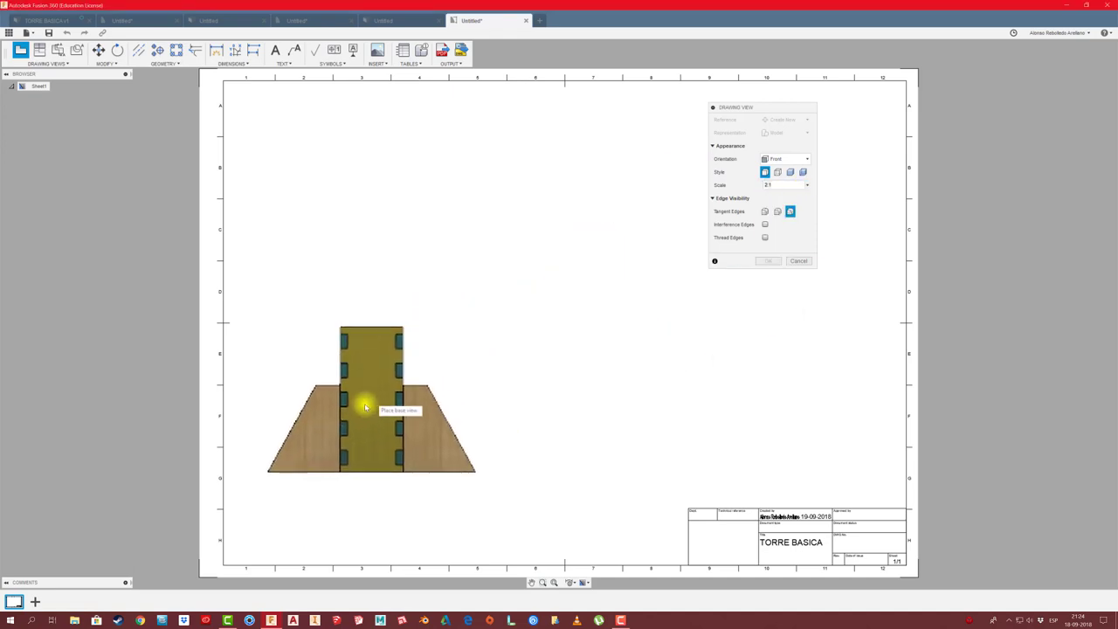
{"action": "left_click", "coordinate": [359, 409]}
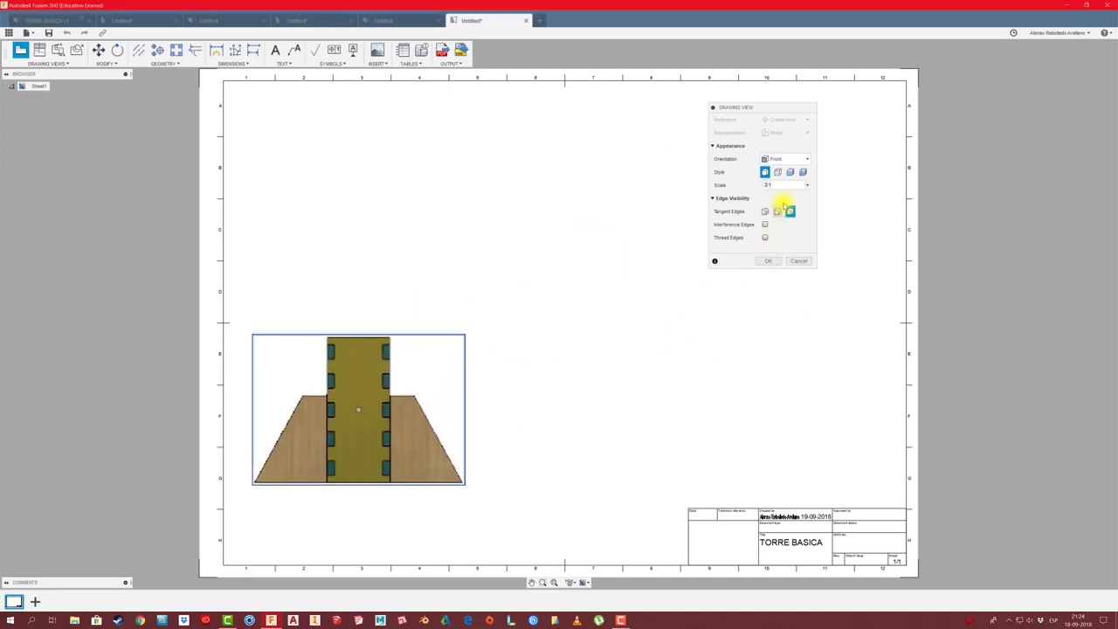
{"action": "left_click", "coordinate": [791, 173]}
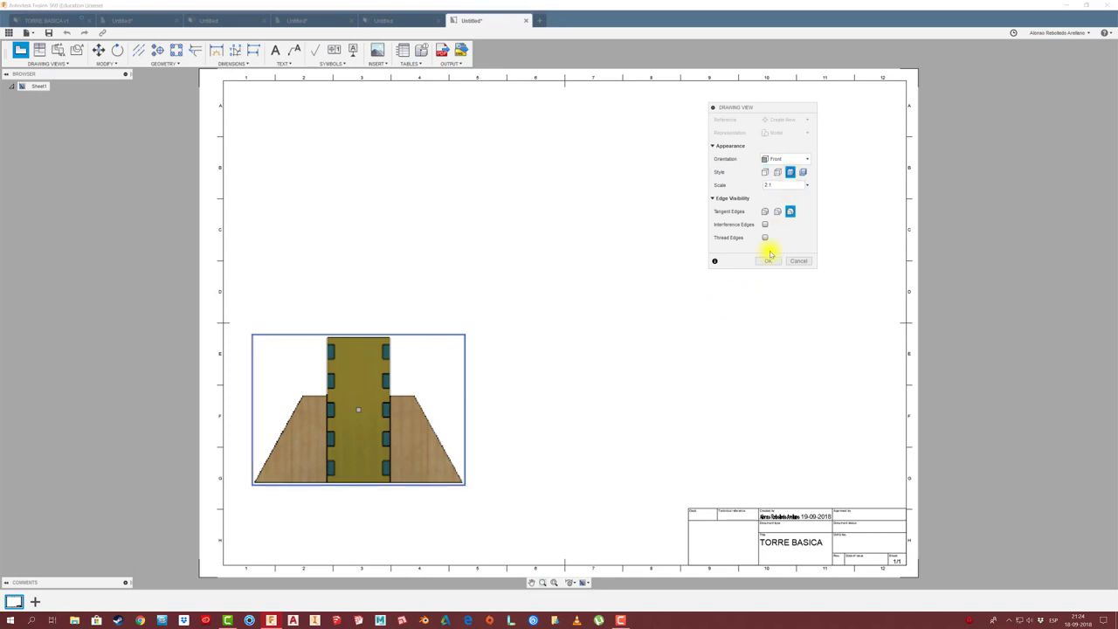
{"action": "left_click", "coordinate": [769, 262]}
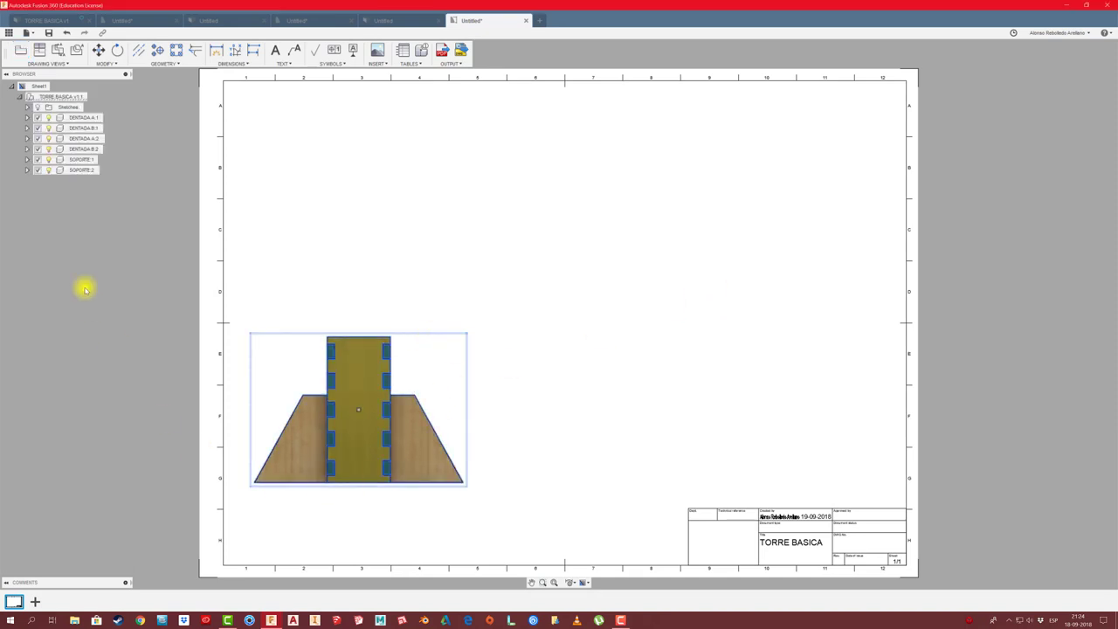
Suppress every component except DENTADA B:2 and nudge its view down-left
{"action": "left_click", "coordinate": [84, 150]}
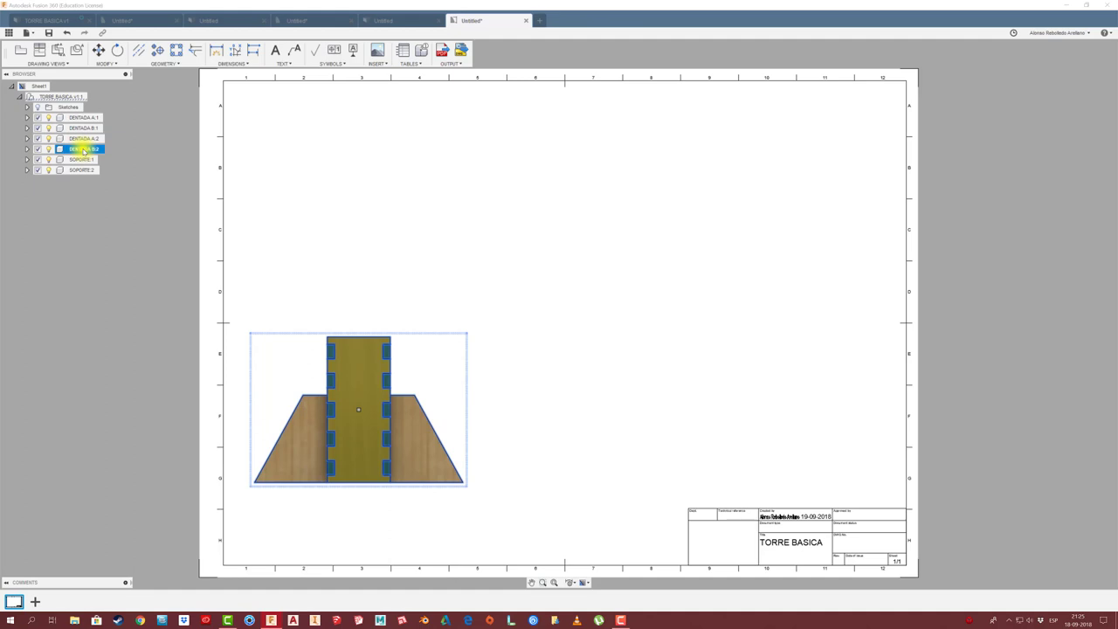
{"action": "right_click", "coordinate": [84, 150]}
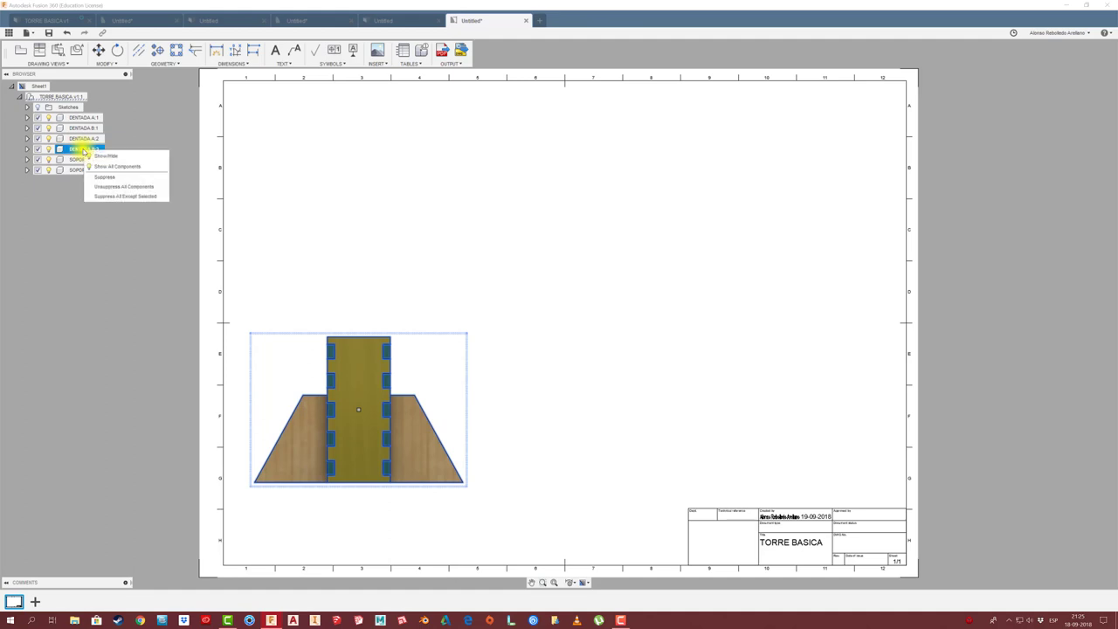
{"action": "left_click", "coordinate": [111, 197]}
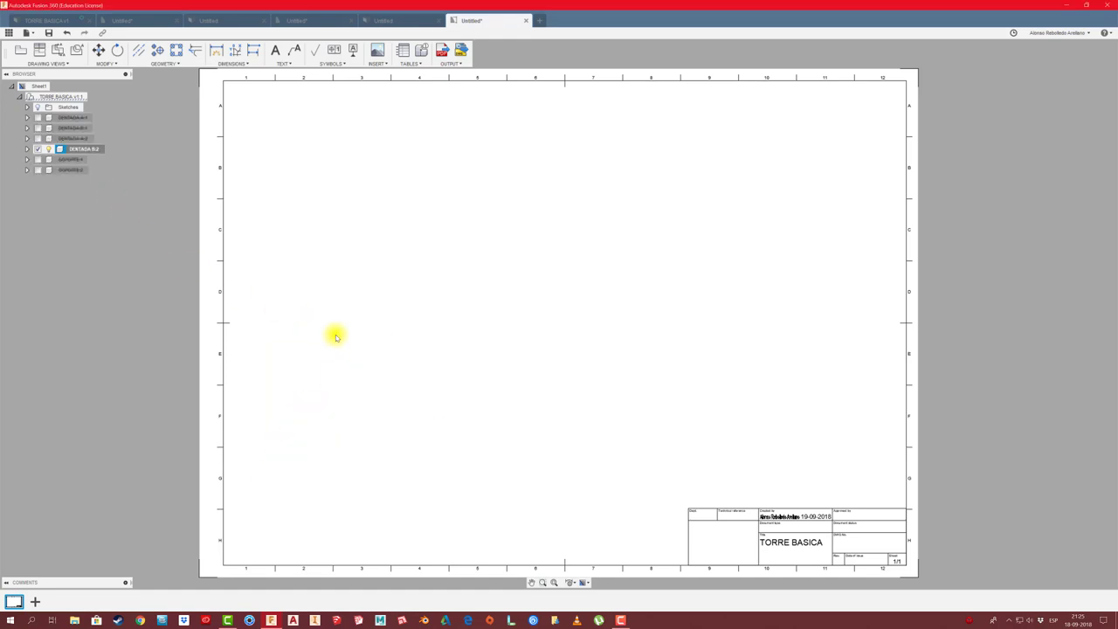
{"action": "scroll", "coordinate": [361, 421], "scroll_direction": "up", "scroll_amount": 2}
{"action": "left_click_drag", "start_coordinate": [362, 396], "coordinate": [344, 415]}
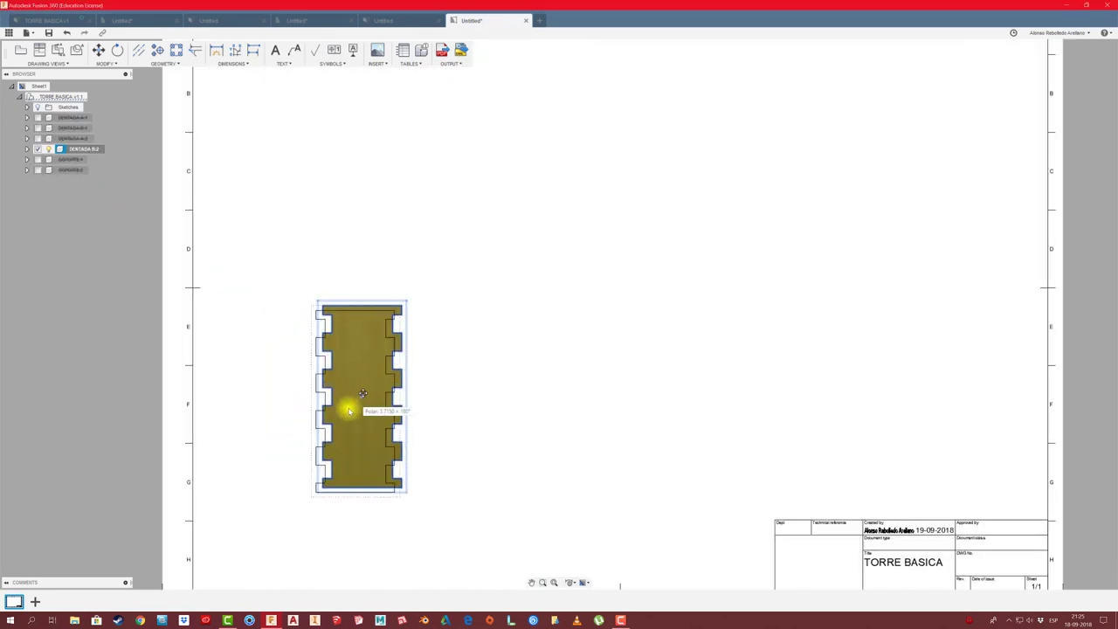
{"action": "scroll", "coordinate": [407, 375], "scroll_direction": "down", "scroll_amount": 1}
{"action": "scroll", "coordinate": [399, 361], "scroll_direction": "down", "scroll_amount": 1}
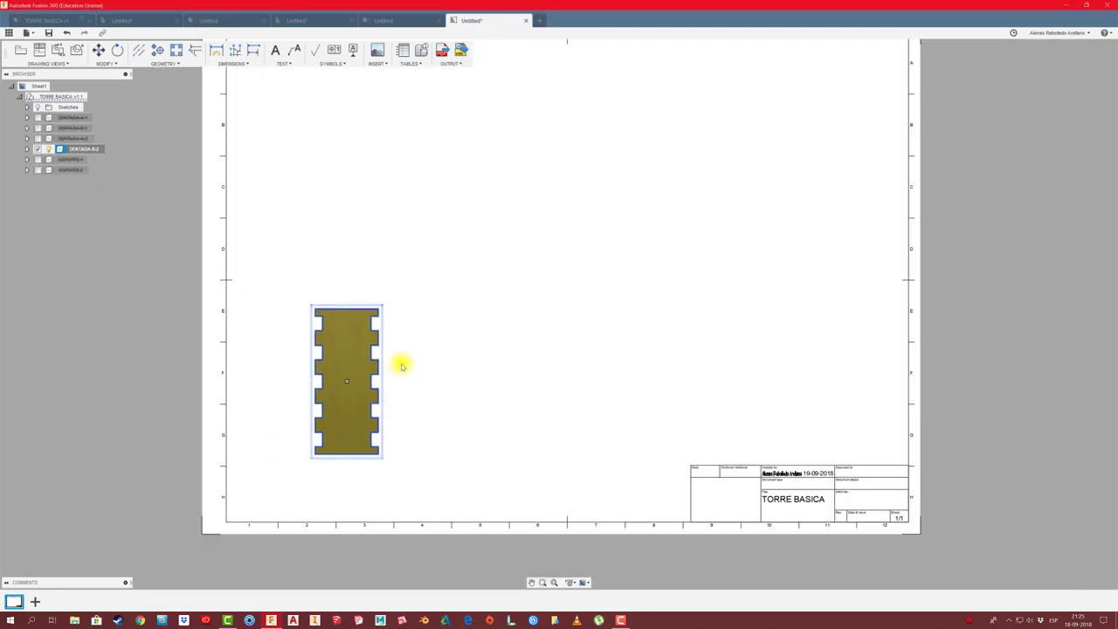
{"action": "left_click", "coordinate": [84, 149]}
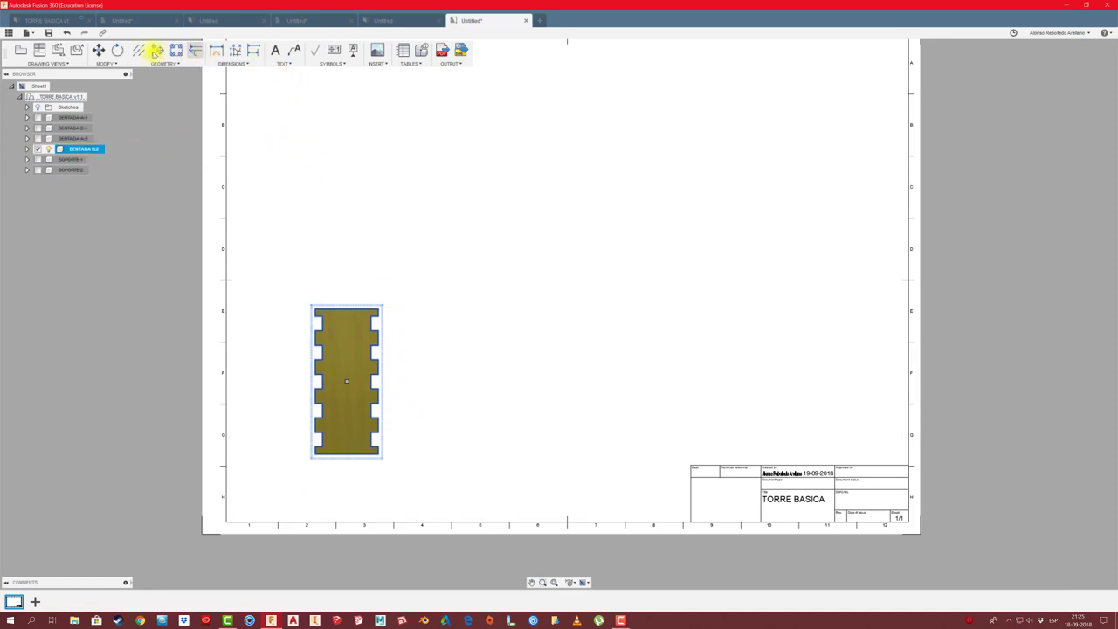
Draw a vertical centerline between the DENTADA B:2 side edges and extend it above the top
{"action": "left_click", "coordinate": [138, 51]}
{"action": "scroll", "coordinate": [300, 340], "scroll_direction": "up", "scroll_amount": 1}
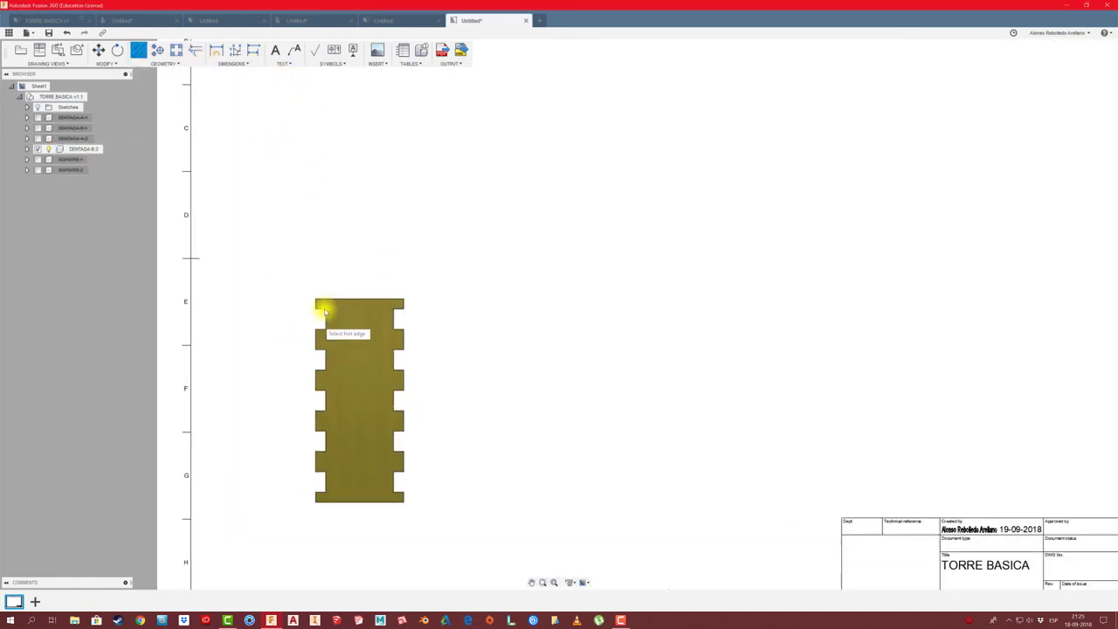
{"action": "left_click", "coordinate": [404, 308]}
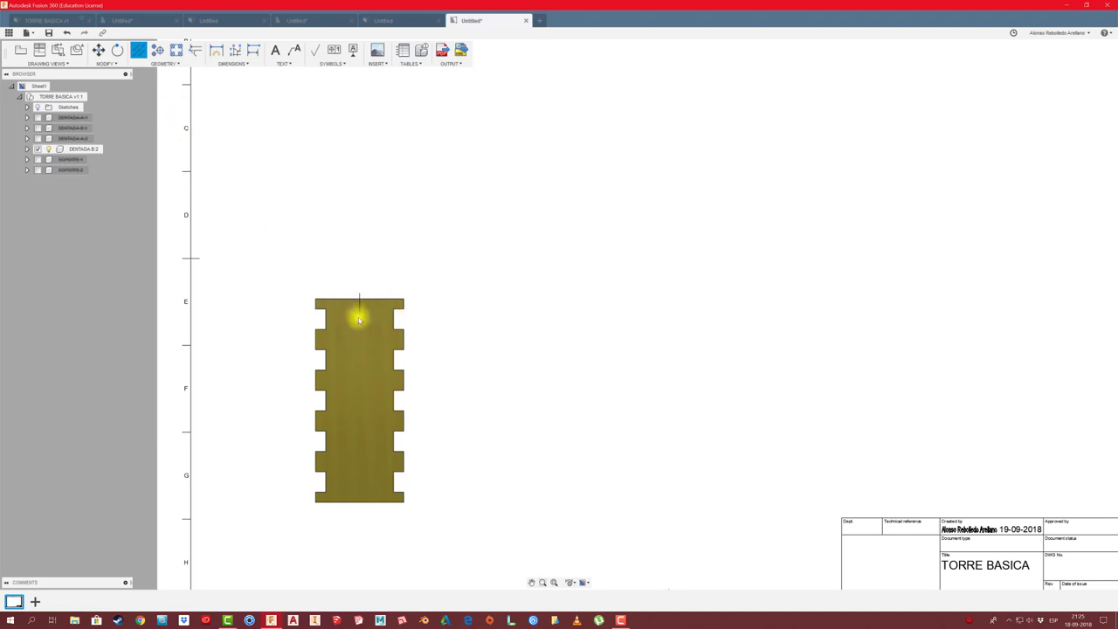
{"action": "key", "text": "Escape"}
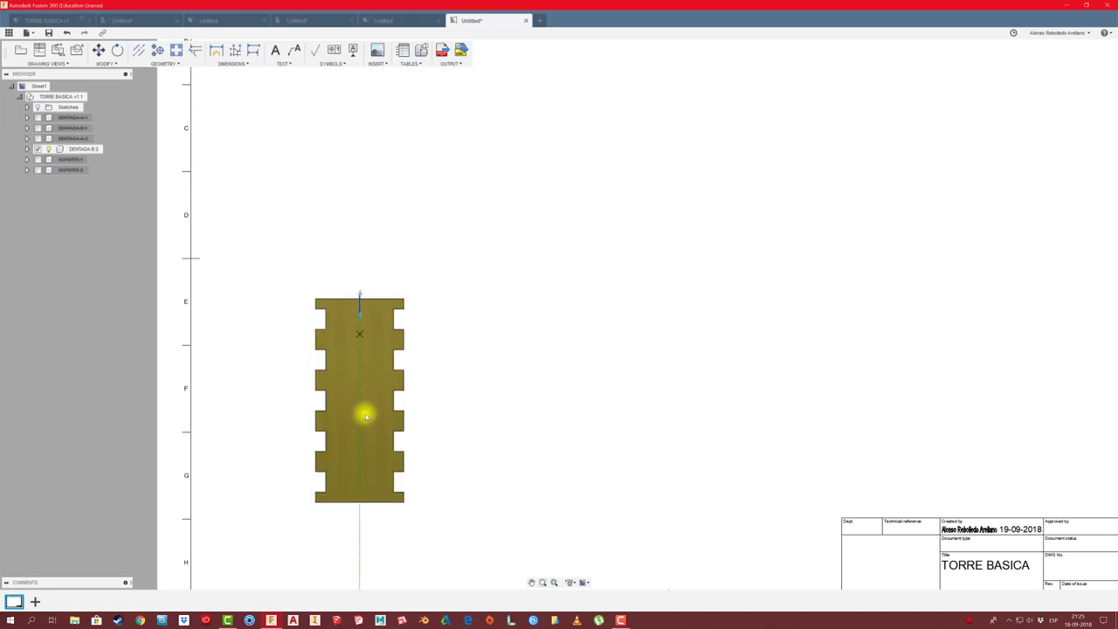
{"action": "left_click", "coordinate": [361, 512]}
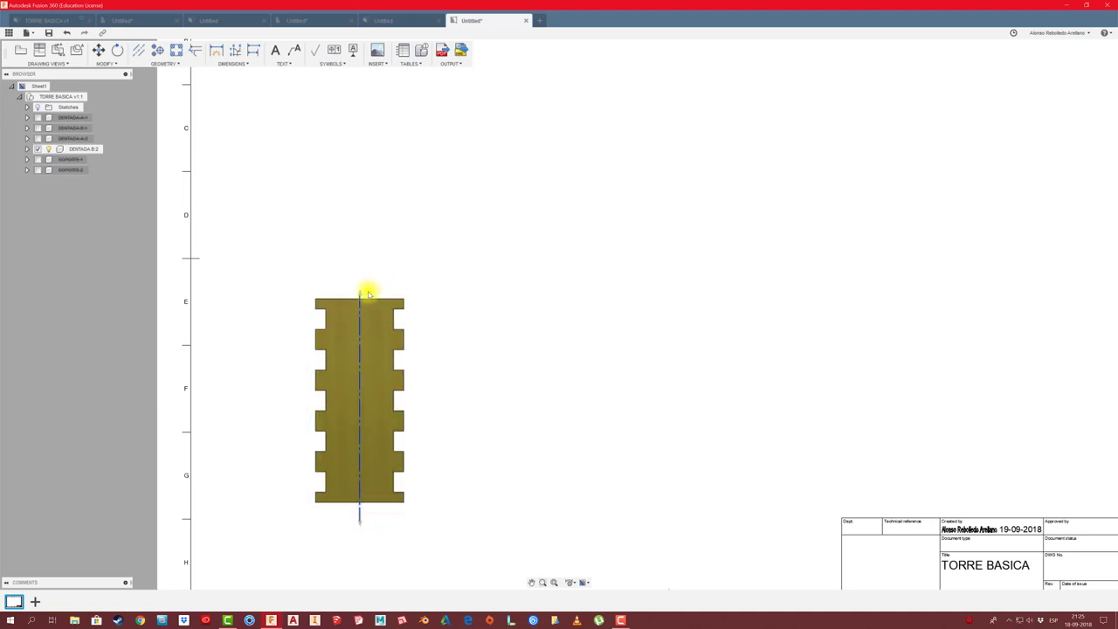
{"action": "left_click_drag", "start_coordinate": [359, 294], "coordinate": [359, 278]}
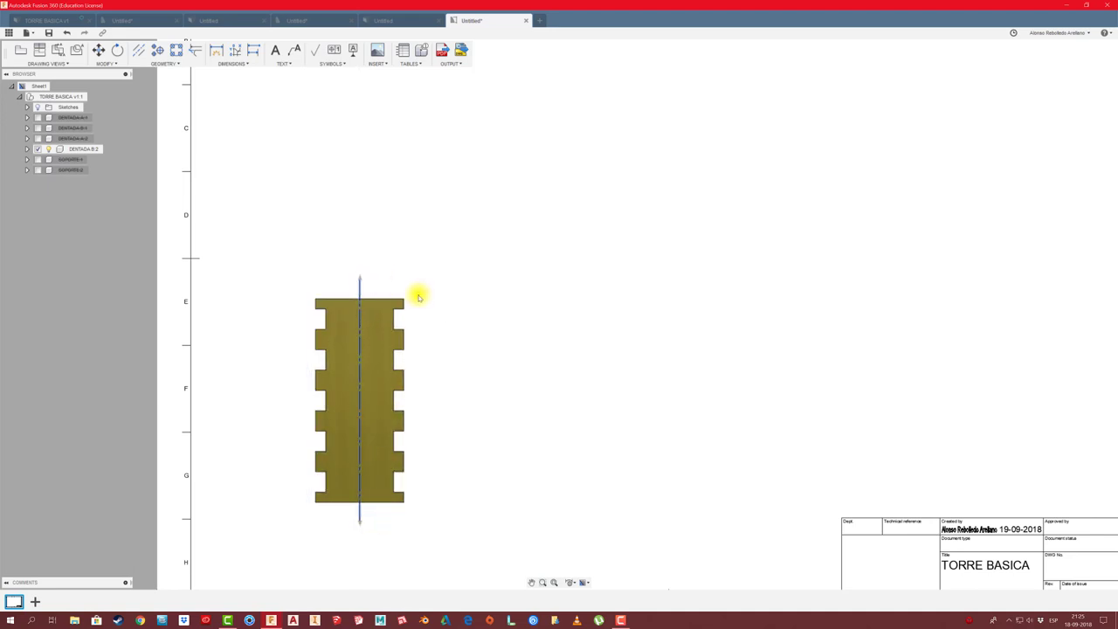
Dimension the yellow part's 26 overall width and 60 overall height
{"action": "left_click", "coordinate": [216, 50]}
{"action": "left_click", "coordinate": [333, 302]}
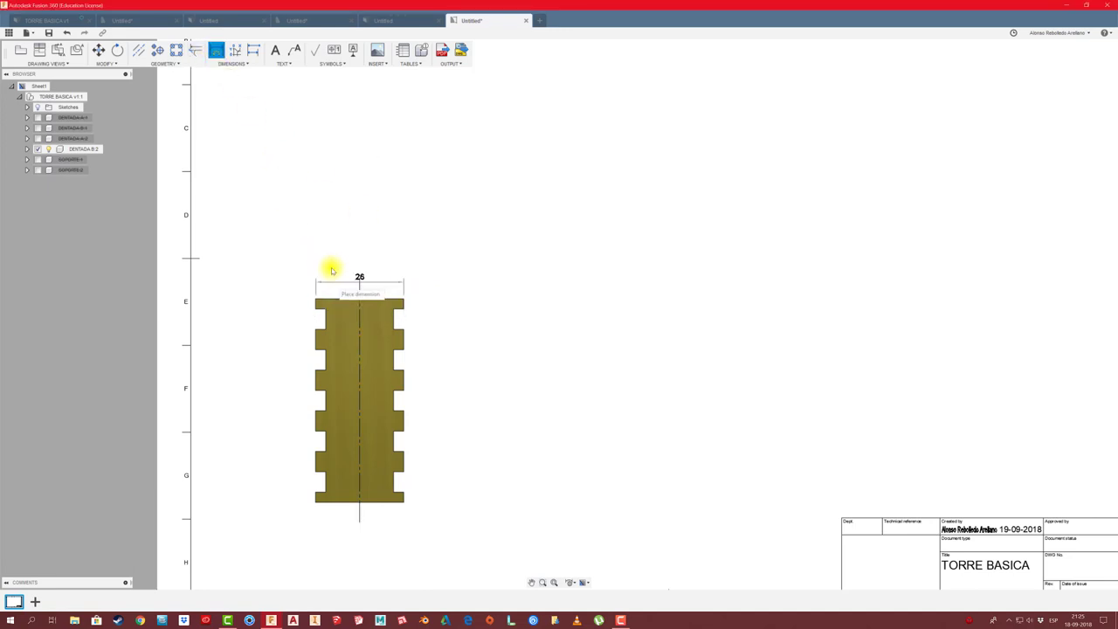
{"action": "left_click", "coordinate": [330, 265]}
{"action": "left_click", "coordinate": [316, 301]}
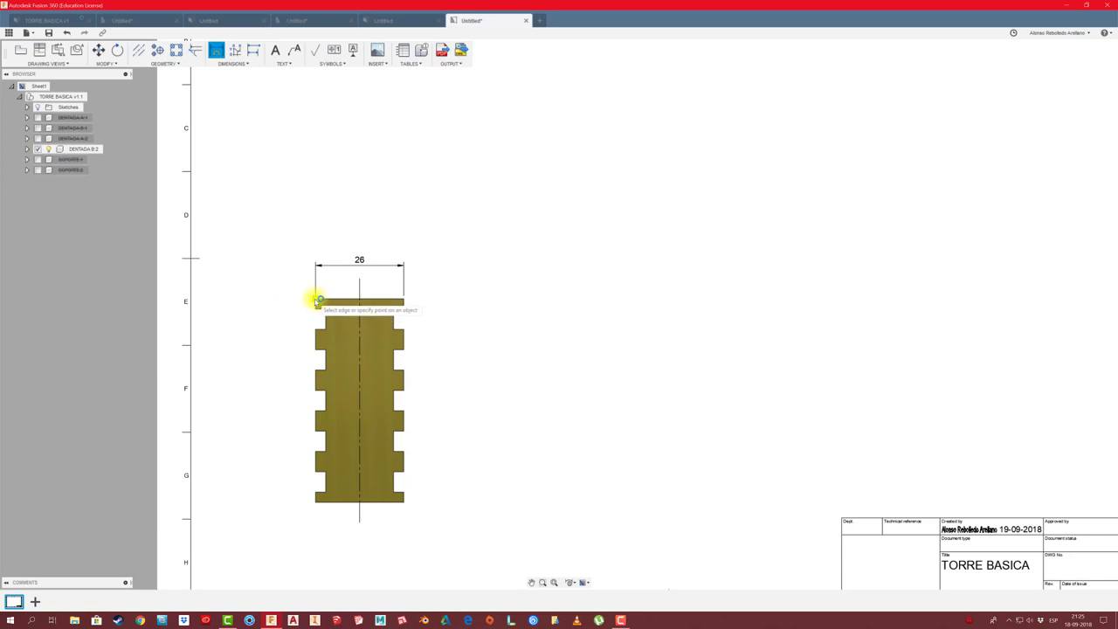
{"action": "left_click", "coordinate": [316, 501]}
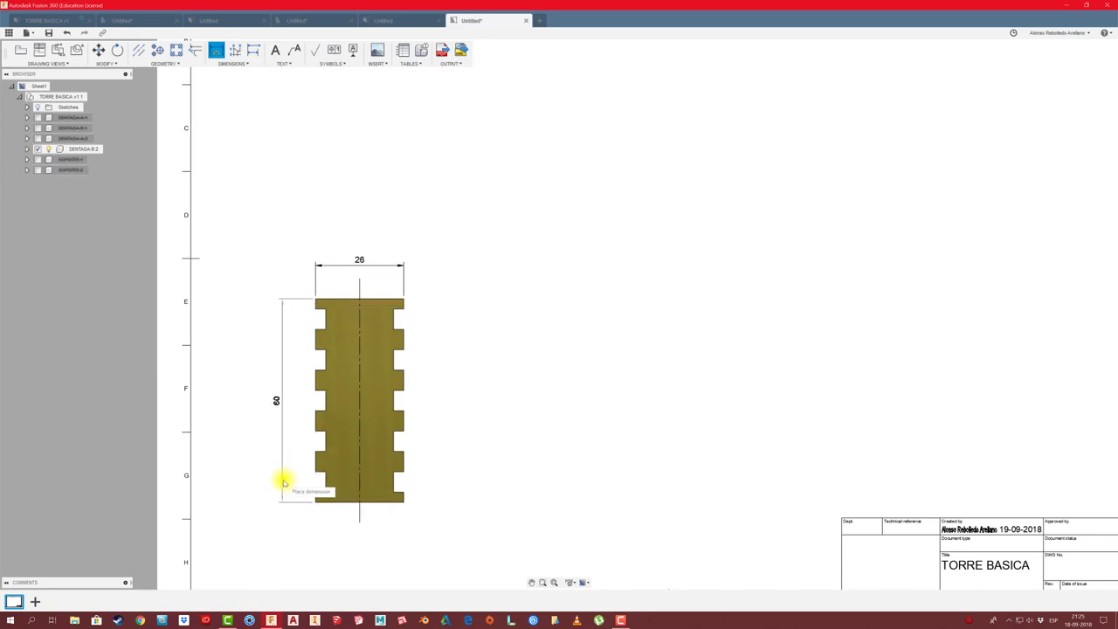
{"action": "left_click", "coordinate": [284, 483]}
Add the notch spacing chain on the right side: 3, 6, 6, 6
{"action": "scroll", "coordinate": [455, 419], "scroll_direction": "up", "scroll_amount": 2}
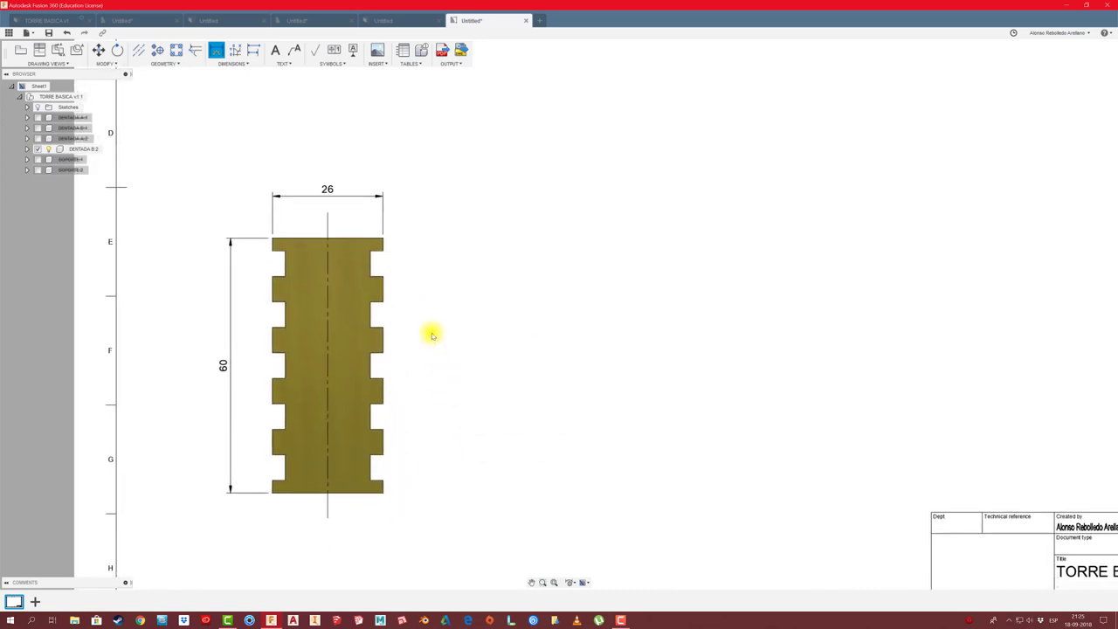
{"action": "scroll", "coordinate": [428, 452], "scroll_direction": "up", "scroll_amount": 2}
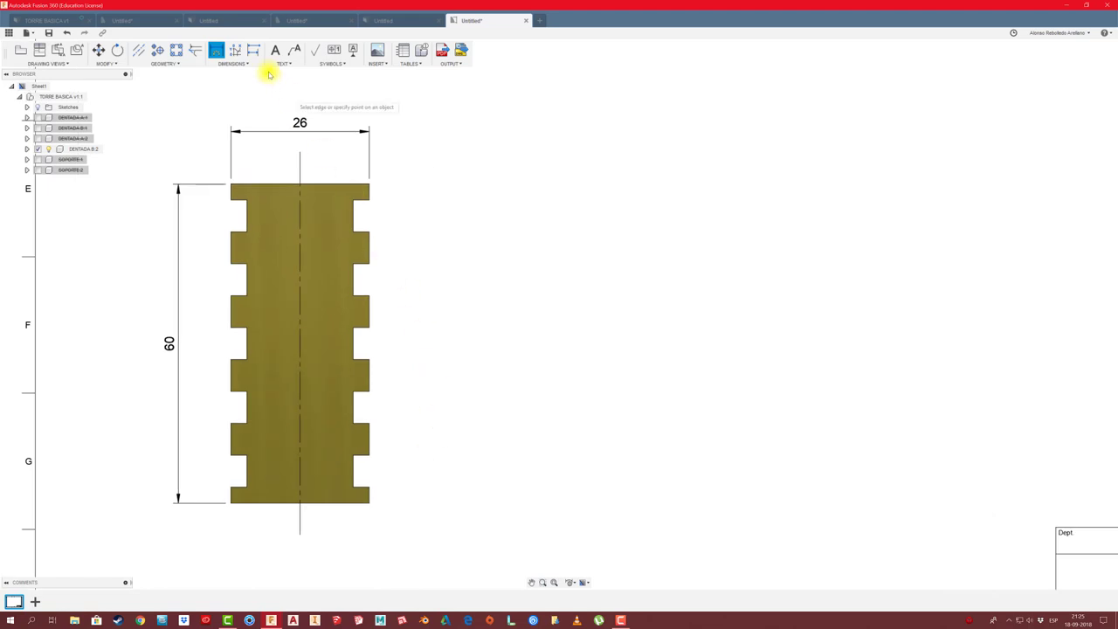
{"action": "left_click", "coordinate": [368, 504]}
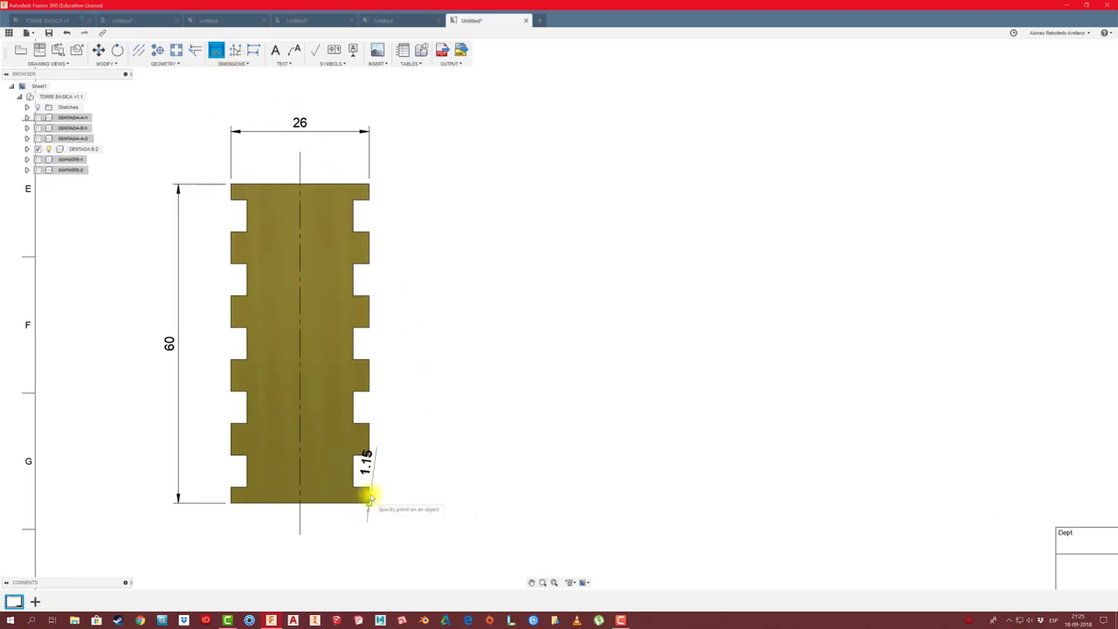
{"action": "left_click", "coordinate": [384, 497]}
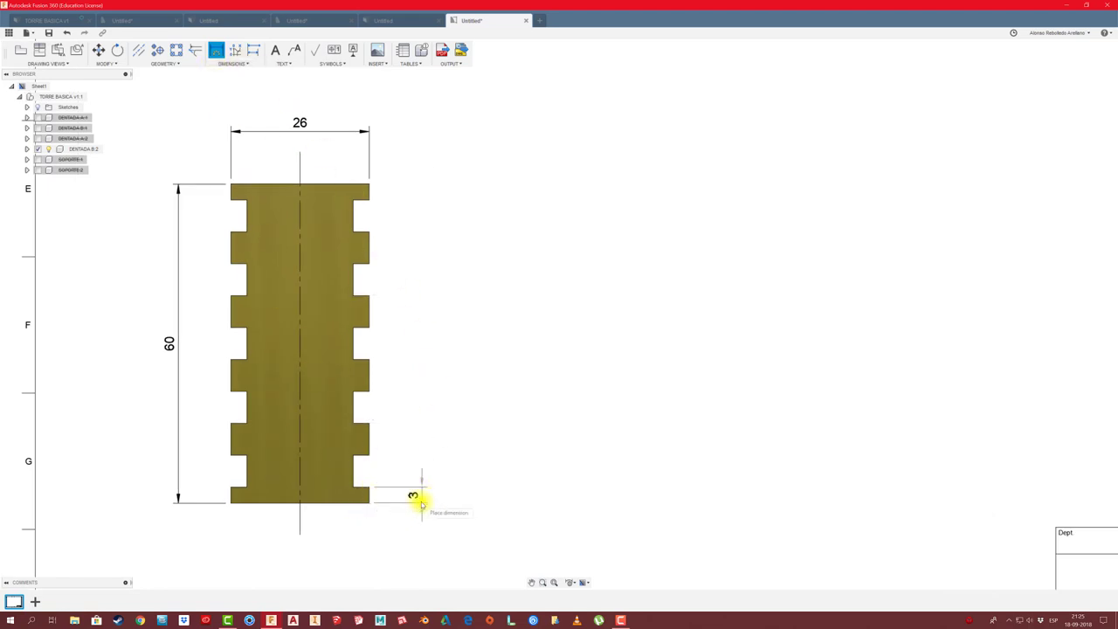
{"action": "scroll", "coordinate": [440, 507], "scroll_direction": "up", "scroll_amount": 2}
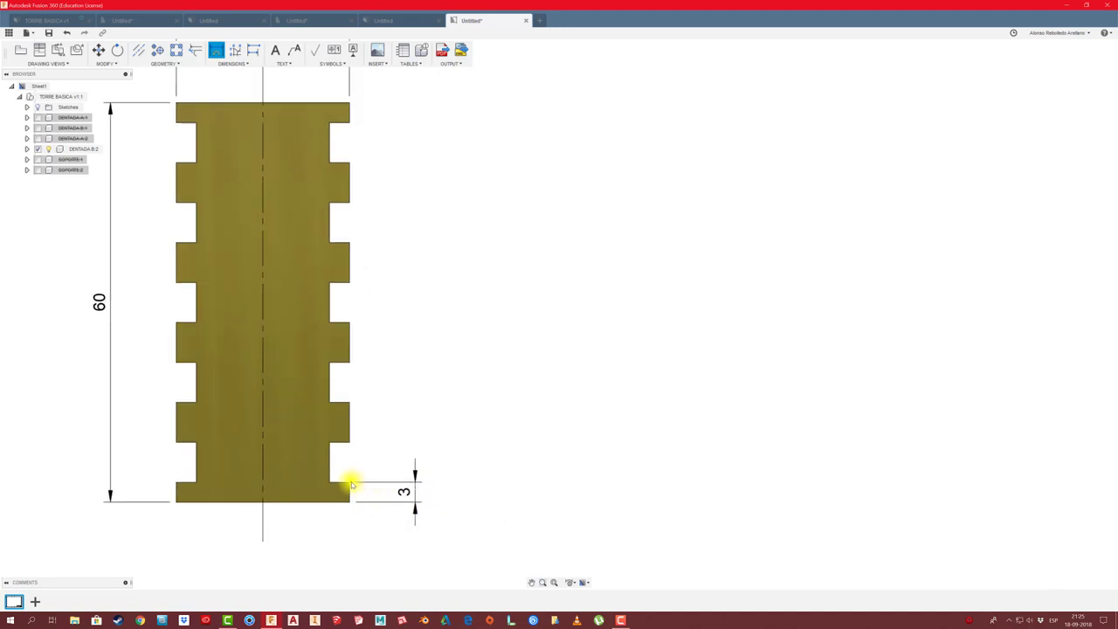
{"action": "left_click", "coordinate": [350, 483]}
{"action": "left_click", "coordinate": [350, 443]}
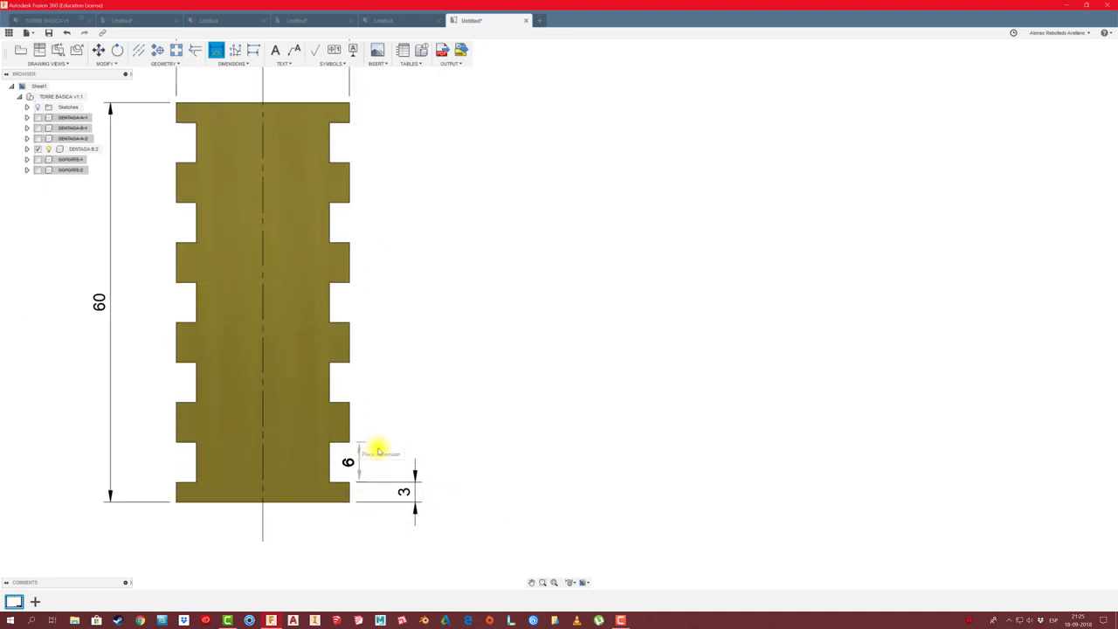
{"action": "left_click", "coordinate": [413, 458]}
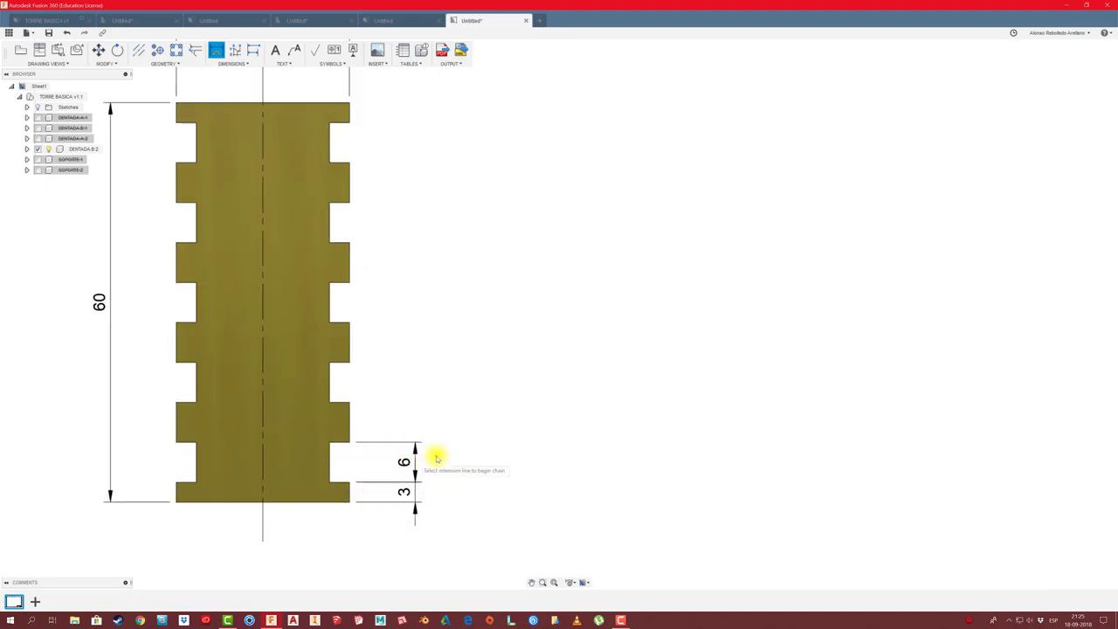
{"action": "left_click", "coordinate": [350, 443]}
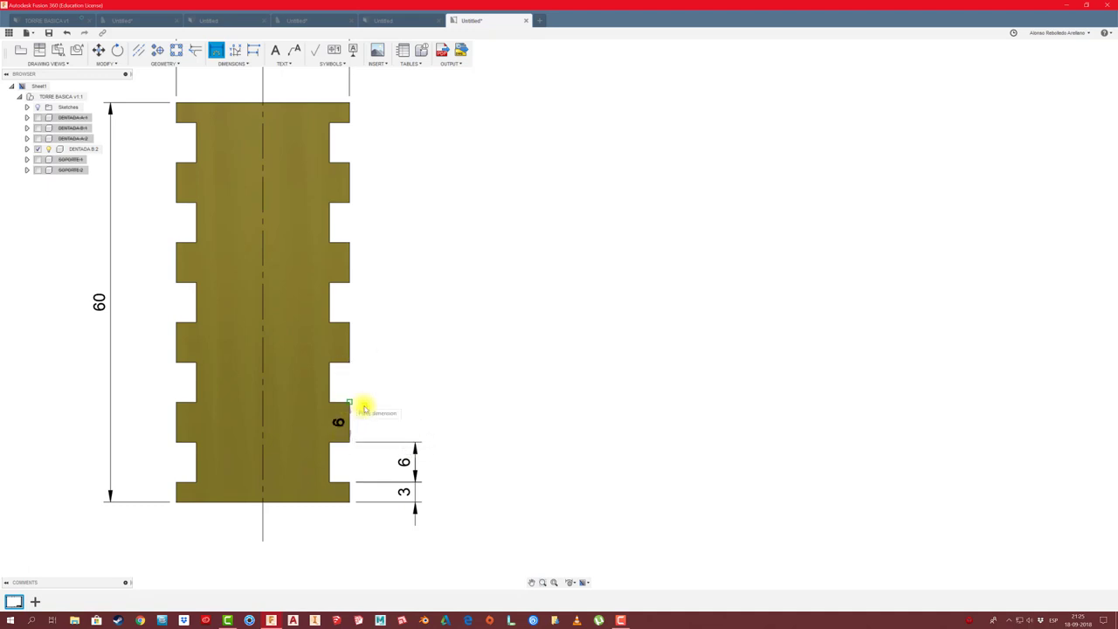
{"action": "left_click", "coordinate": [363, 406]}
{"action": "left_click", "coordinate": [406, 424]}
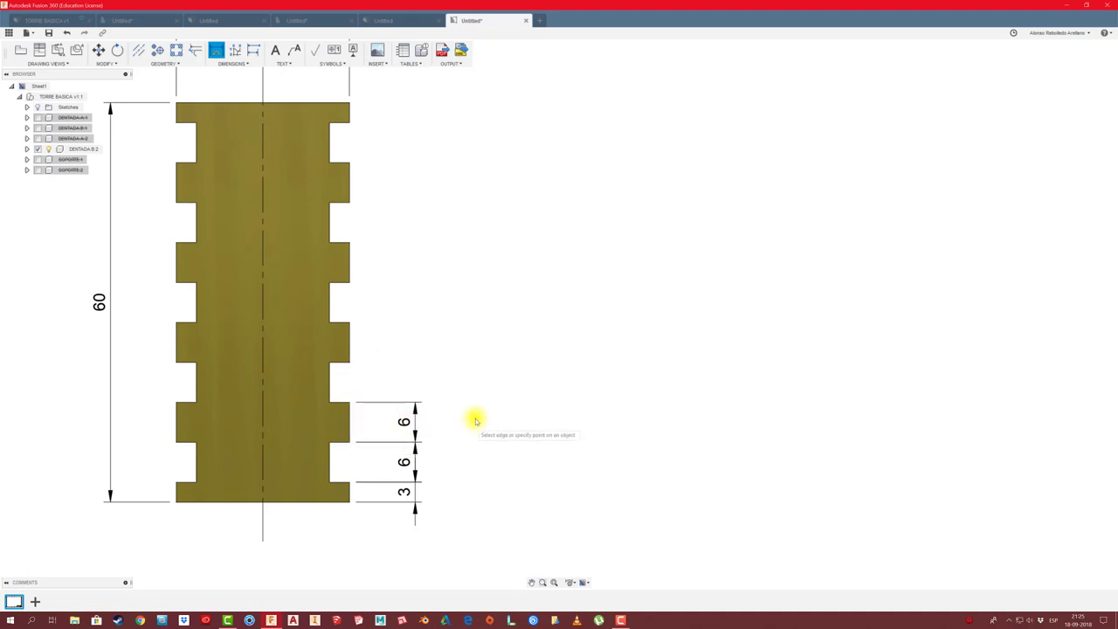
{"action": "left_click", "coordinate": [348, 404]}
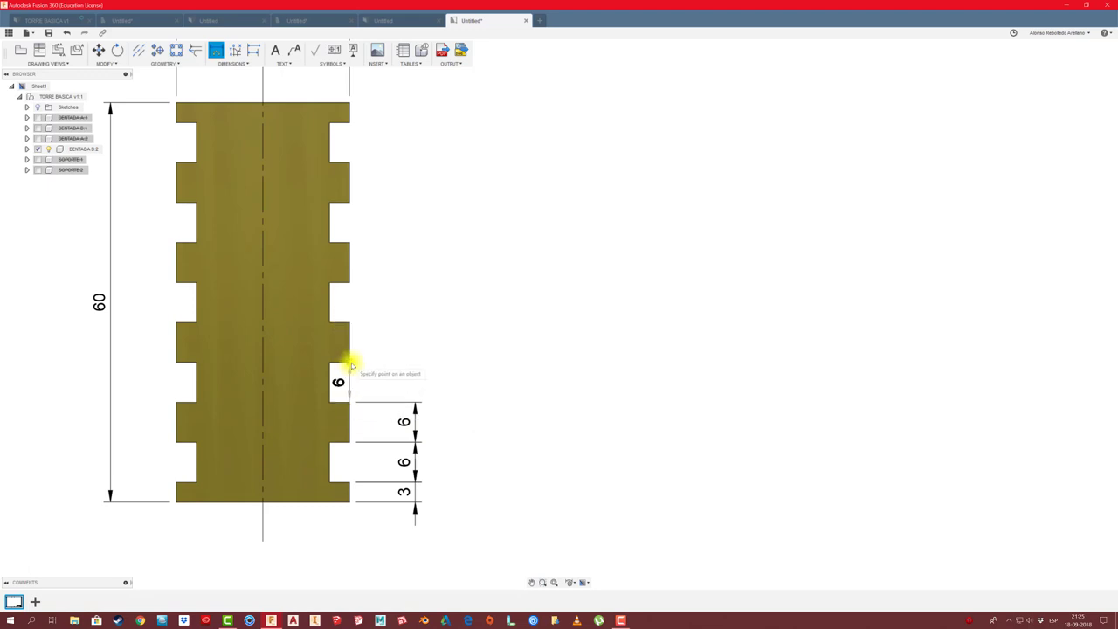
{"action": "left_click", "coordinate": [349, 361]}
{"action": "left_click", "coordinate": [416, 398]}
Shift the yellow part's view slightly lower-left on the sheet
{"action": "scroll", "coordinate": [475, 414], "scroll_direction": "down", "scroll_amount": 2}
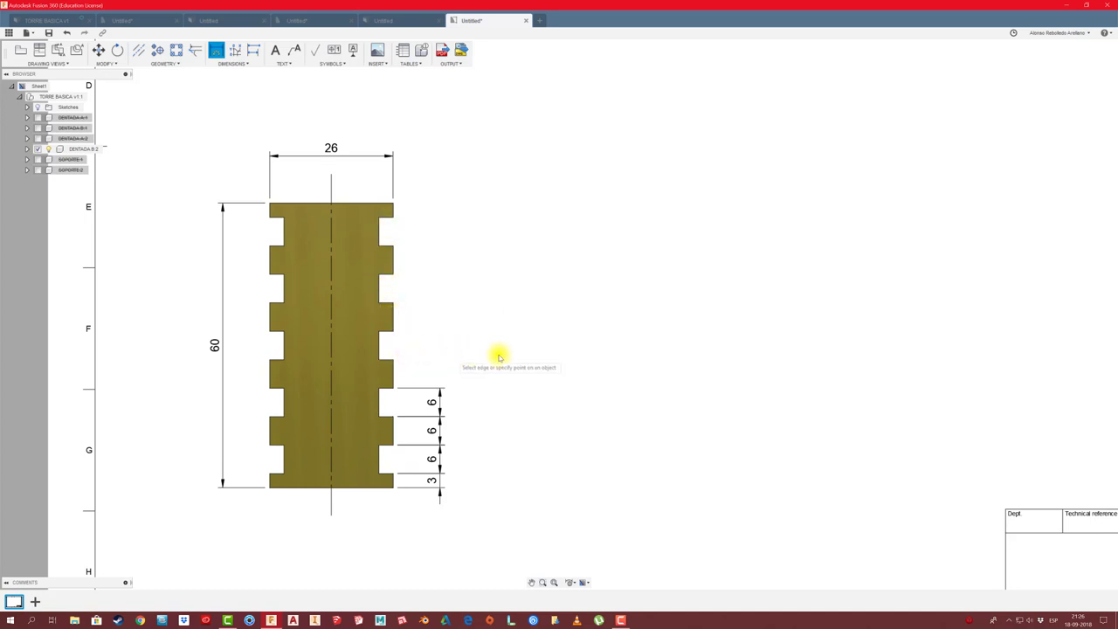
{"action": "scroll", "coordinate": [502, 354], "scroll_direction": "down", "scroll_amount": 2}
{"action": "scroll", "coordinate": [485, 358], "scroll_direction": "down", "scroll_amount": 1}
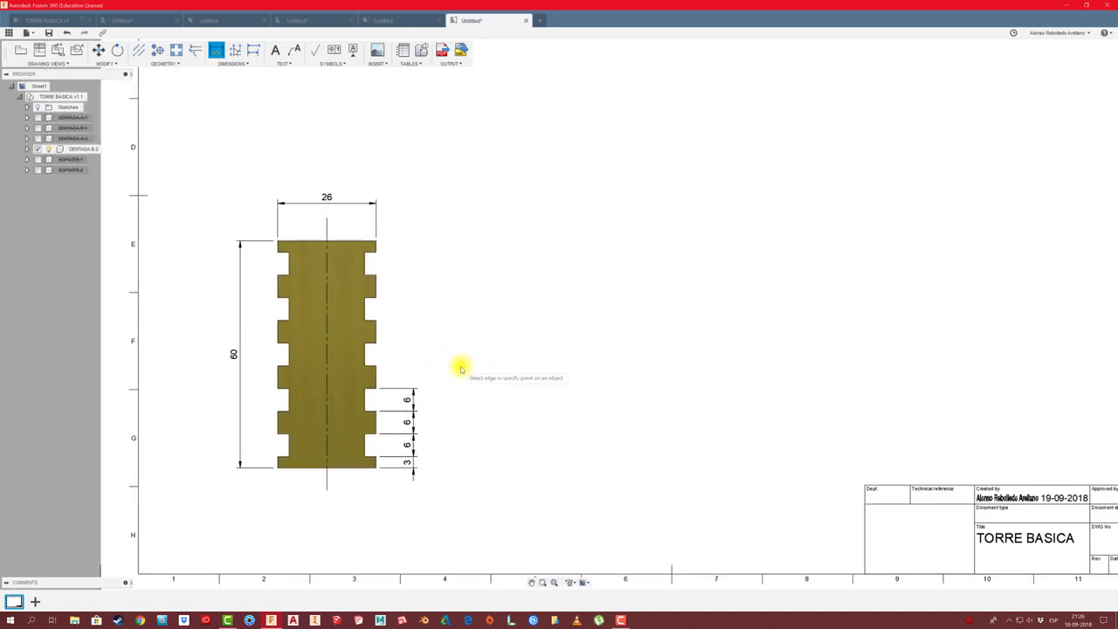
{"action": "scroll", "coordinate": [461, 368], "scroll_direction": "down", "scroll_amount": 1}
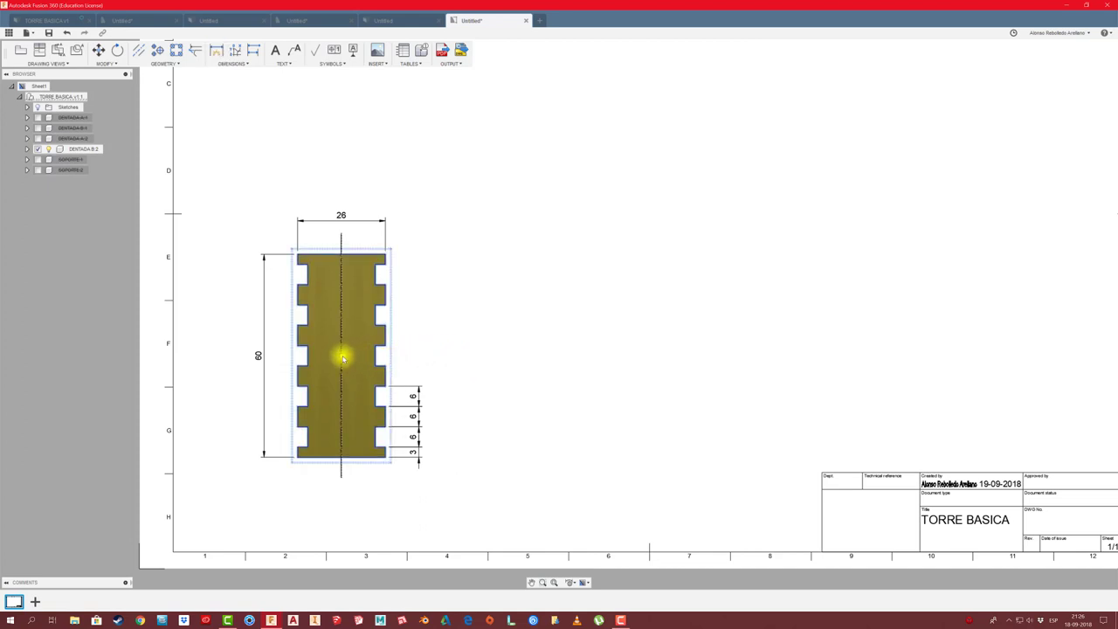
{"action": "left_click_drag", "start_coordinate": [342, 357], "coordinate": [307, 376]}
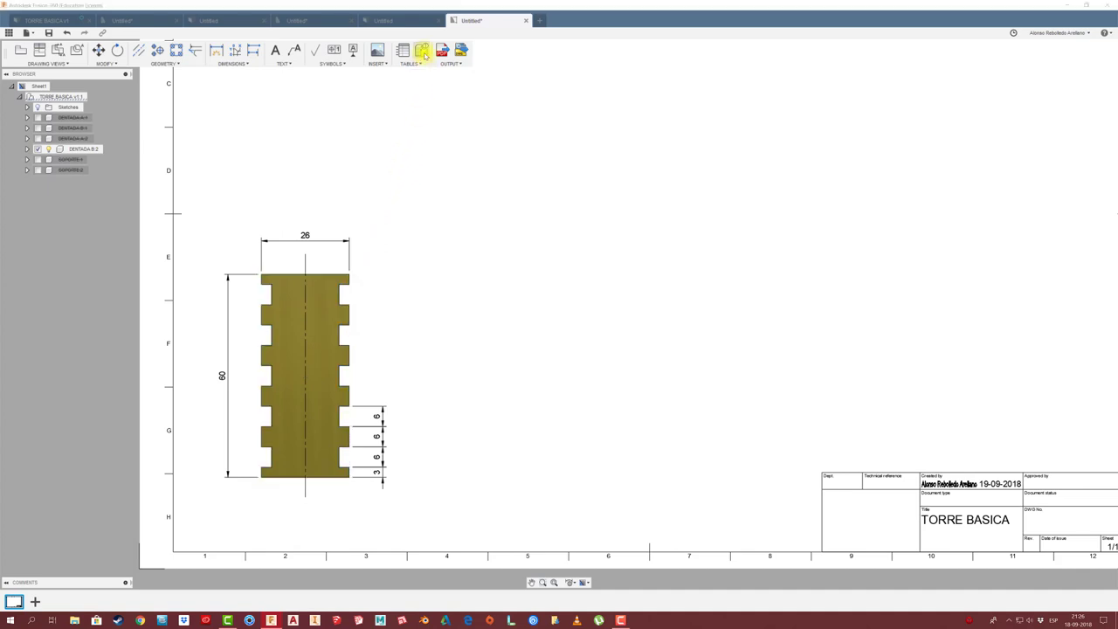
Attach a Parent-type balloon numbered 2 to the DENTADA B:2 bottom edge
{"action": "left_click", "coordinate": [422, 52]}
{"action": "left_click_drag", "start_coordinate": [1051, 78], "coordinate": [576, 95]}
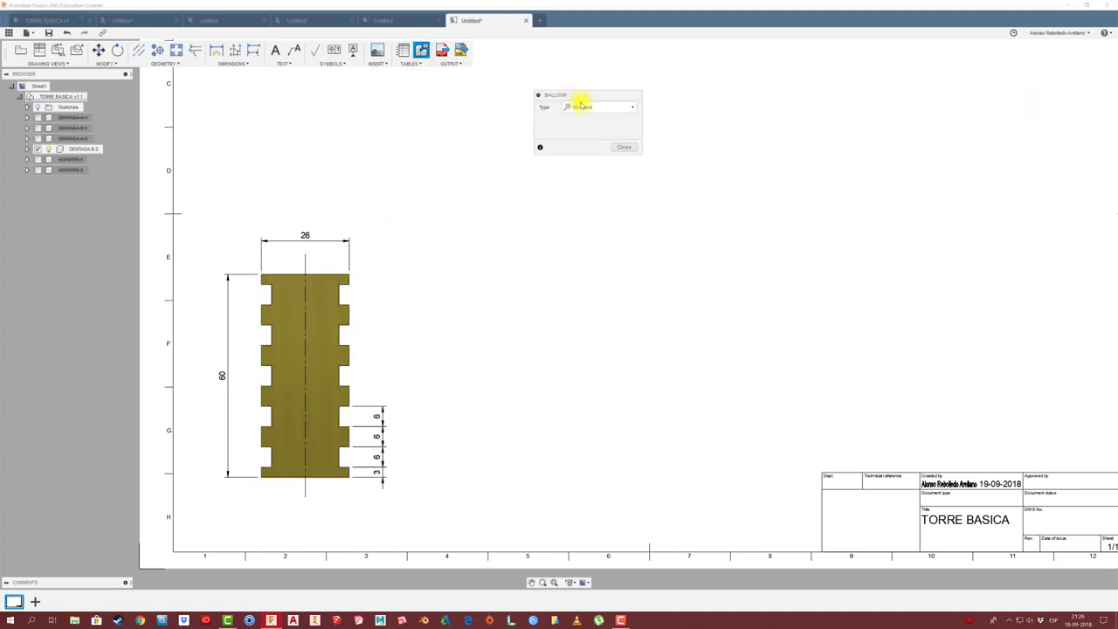
{"action": "left_click", "coordinate": [632, 108]}
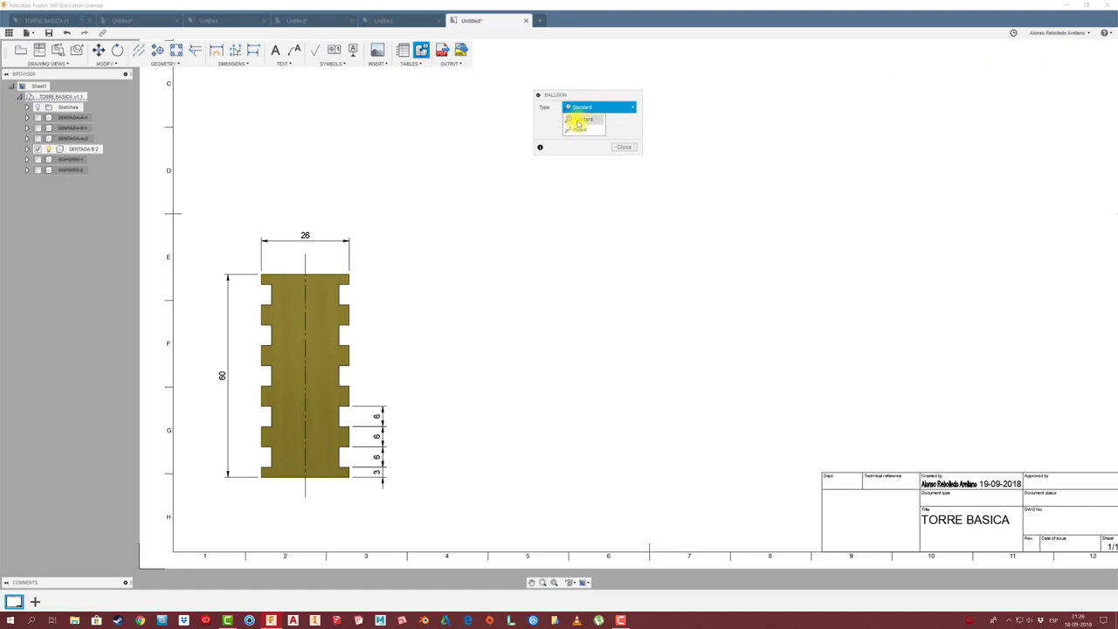
{"action": "left_click", "coordinate": [579, 130]}
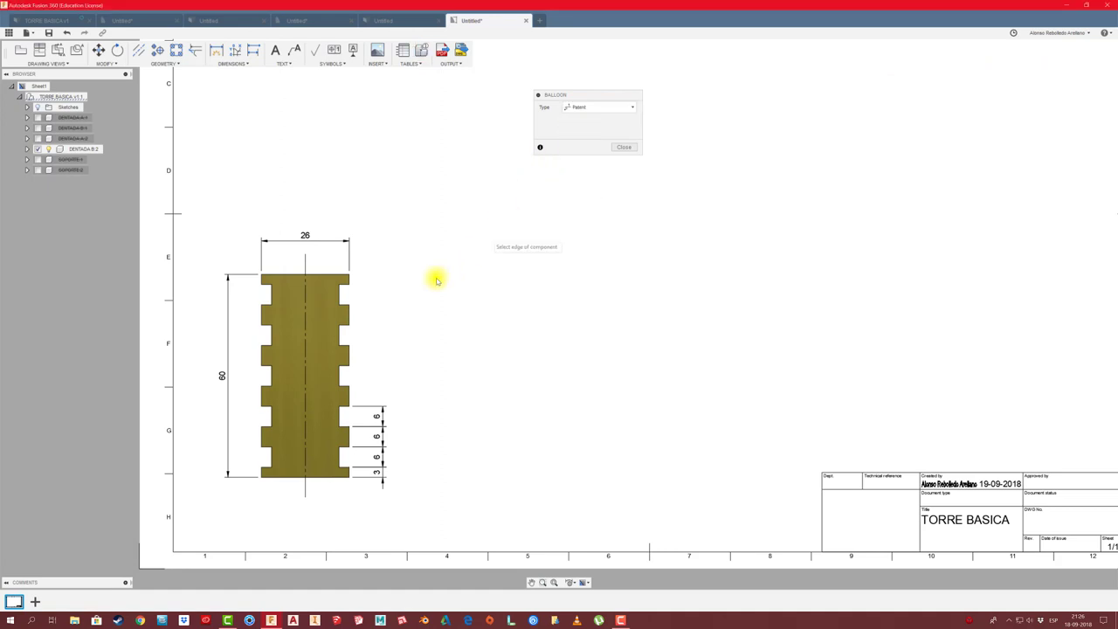
{"action": "left_click", "coordinate": [320, 481]}
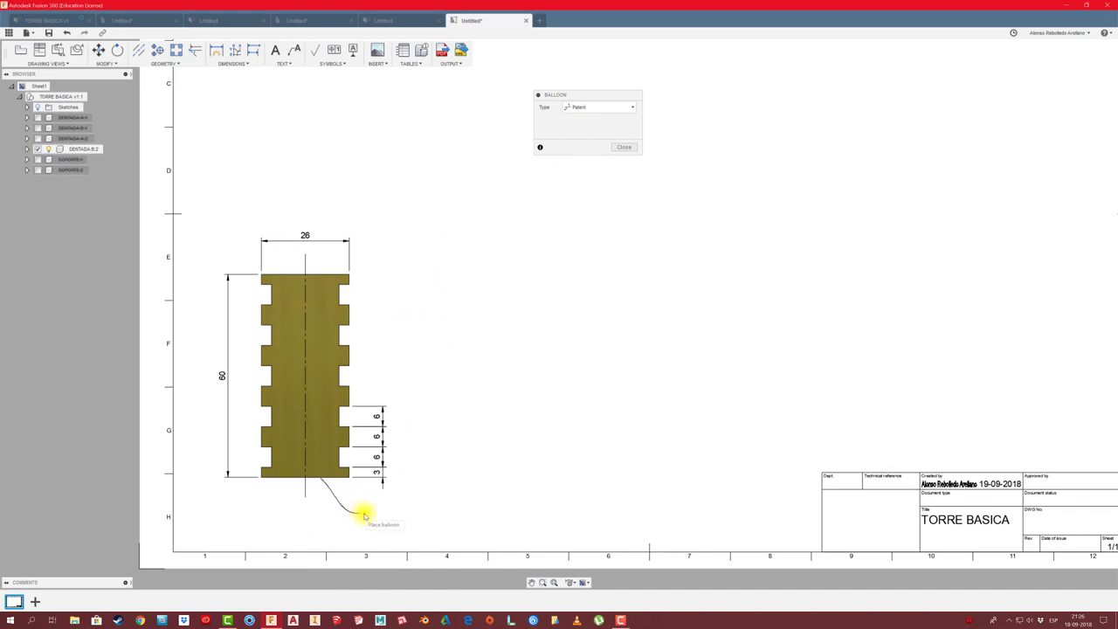
{"action": "left_click", "coordinate": [624, 147]}
{"action": "scroll", "coordinate": [407, 347], "scroll_direction": "down", "scroll_amount": 3}
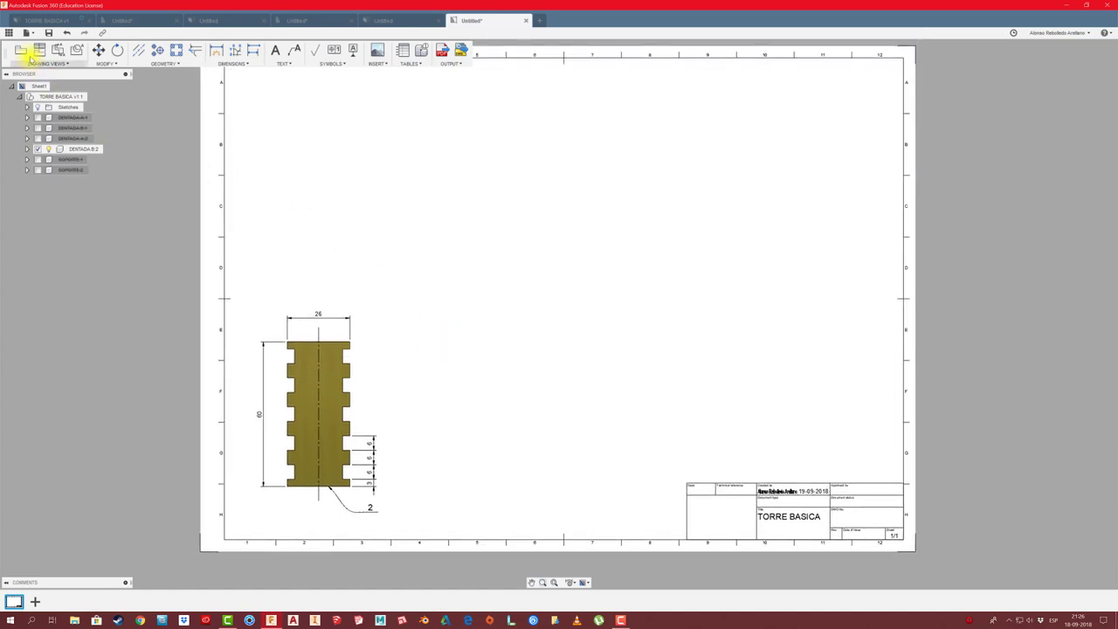
Begin a 2:1 shaded base view, then check the TORRE BASICA model and return to the sheet
{"action": "left_click", "coordinate": [21, 51]}
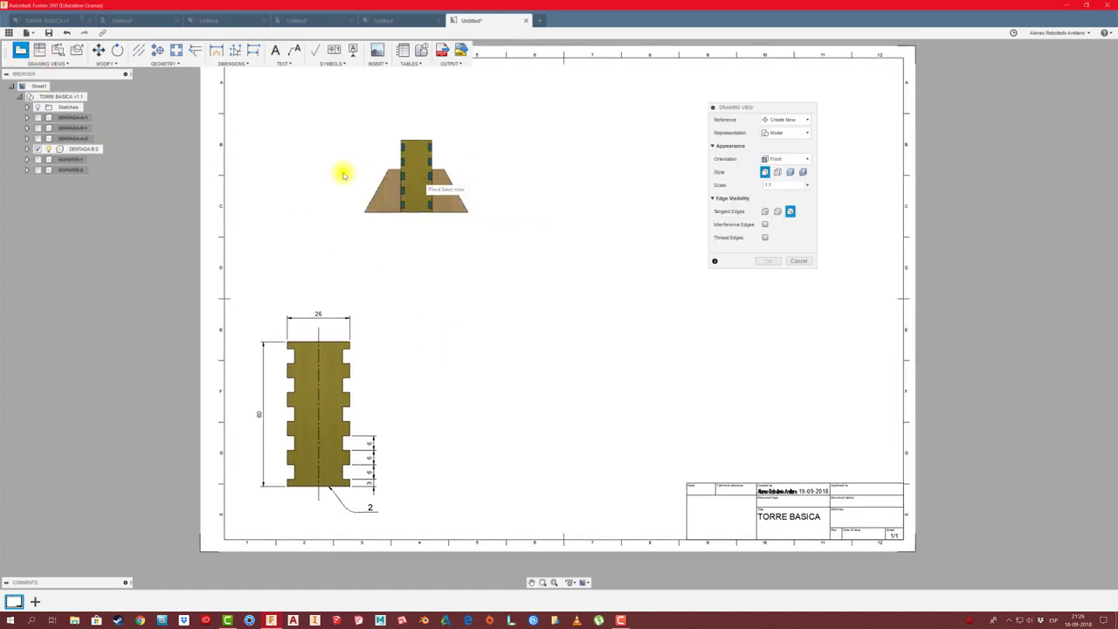
{"action": "left_click", "coordinate": [806, 185]}
{"action": "left_click", "coordinate": [787, 198]}
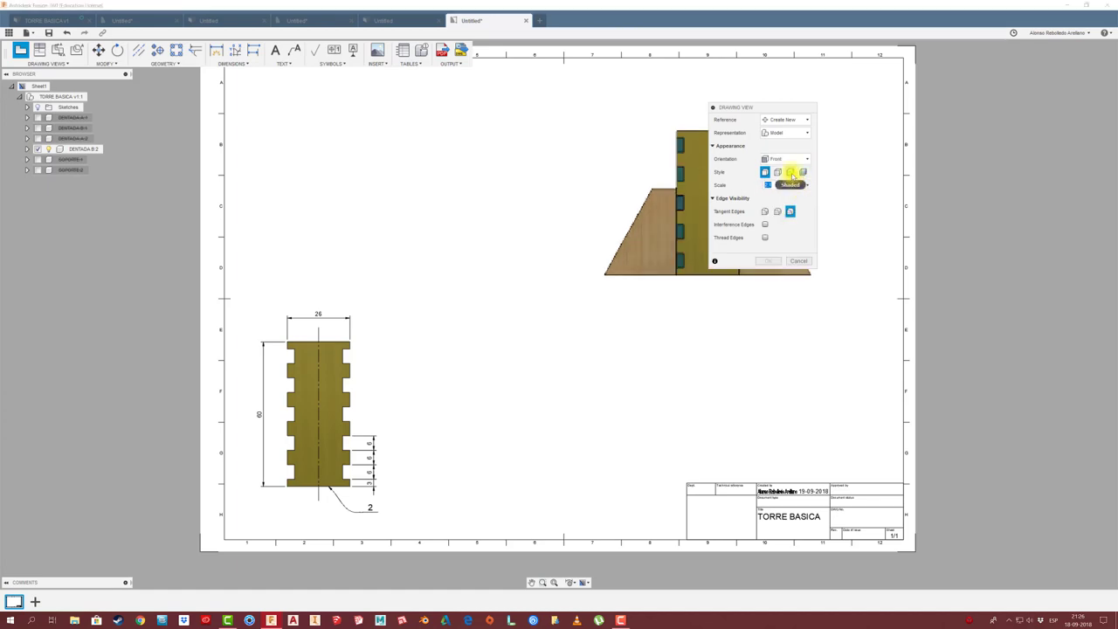
{"action": "left_click", "coordinate": [791, 173]}
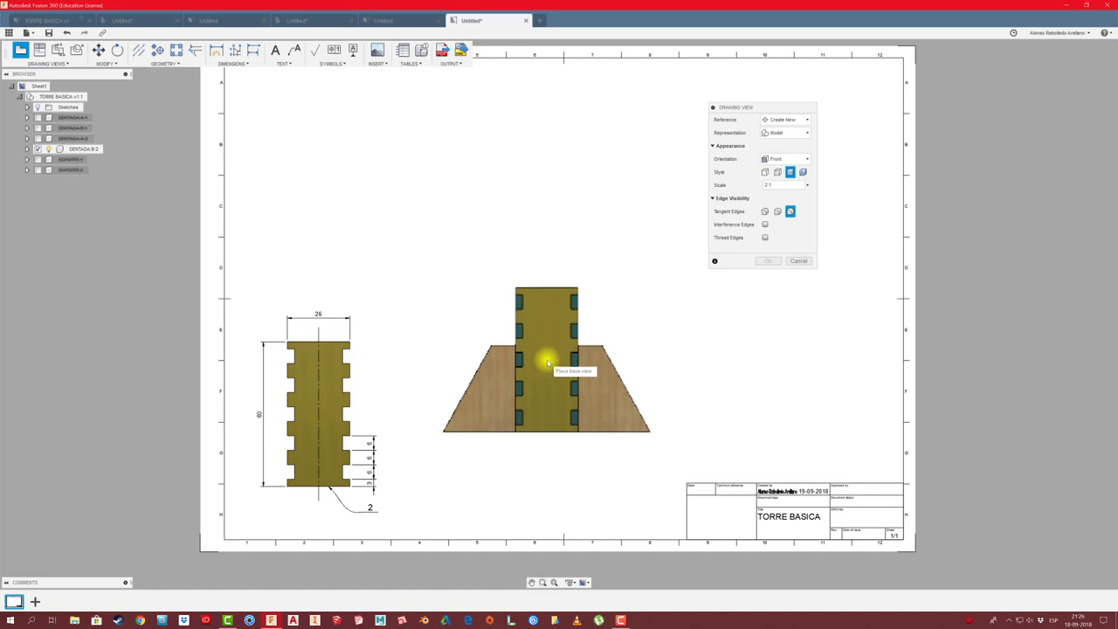
{"action": "left_click", "coordinate": [43, 20]}
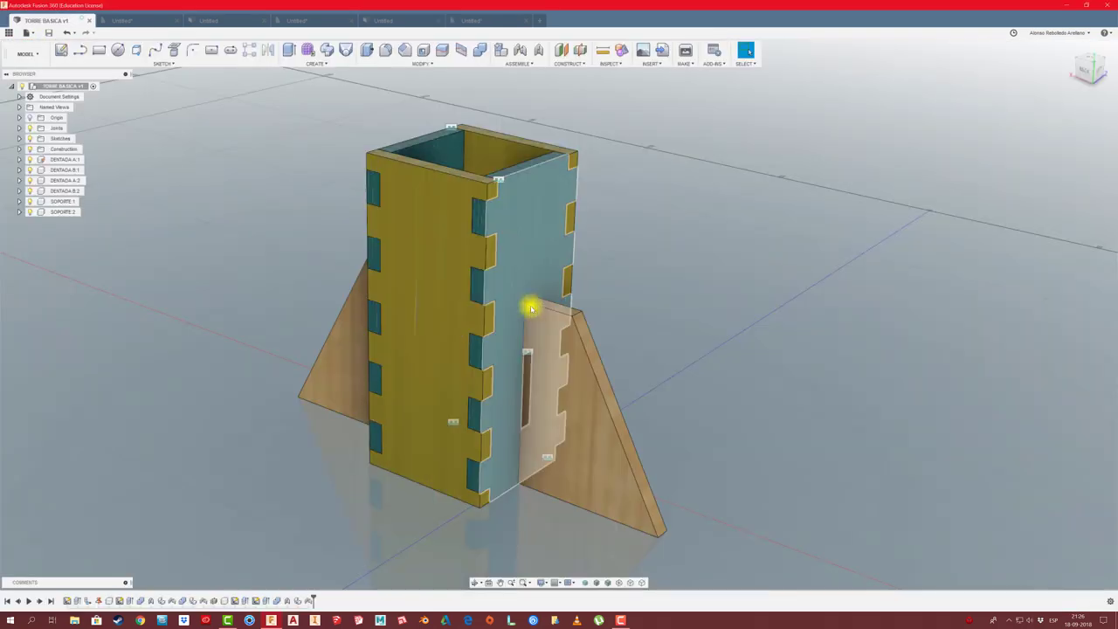
{"action": "left_click", "coordinate": [491, 19]}
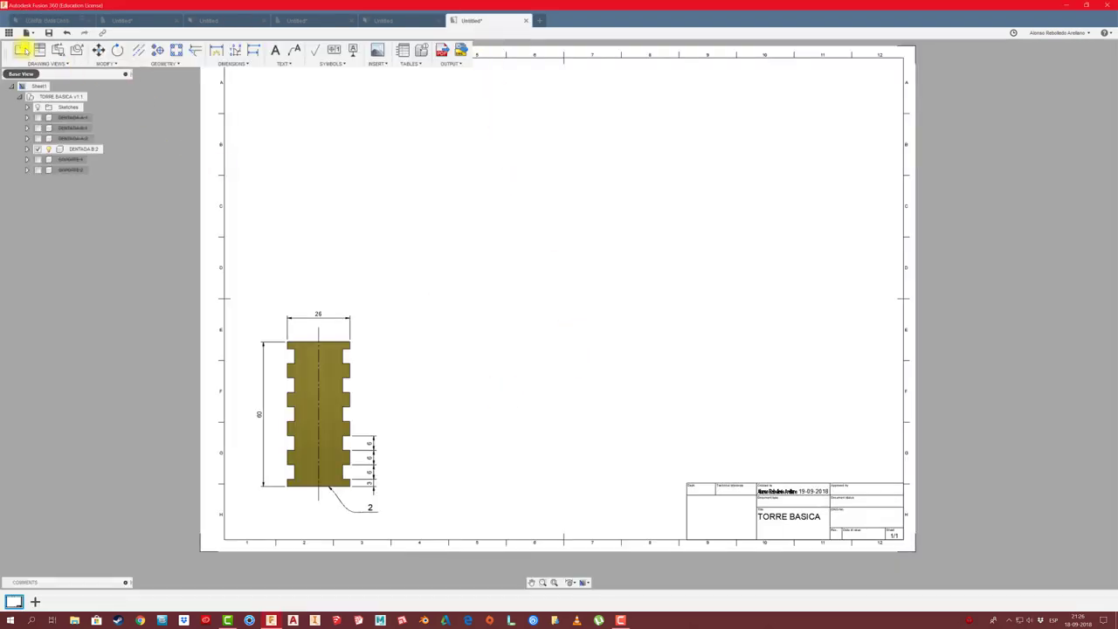
Place a Right-oriented base view at 2:1 scale beside the yellow part
{"action": "left_click", "coordinate": [21, 49]}
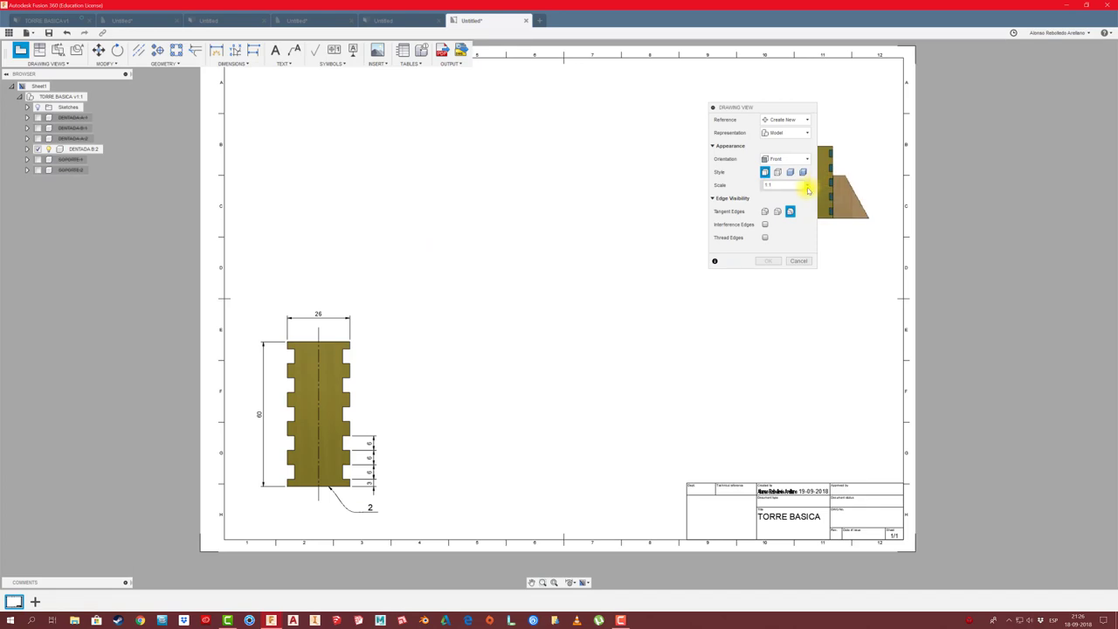
{"action": "left_click", "coordinate": [807, 187]}
{"action": "left_click", "coordinate": [784, 198]}
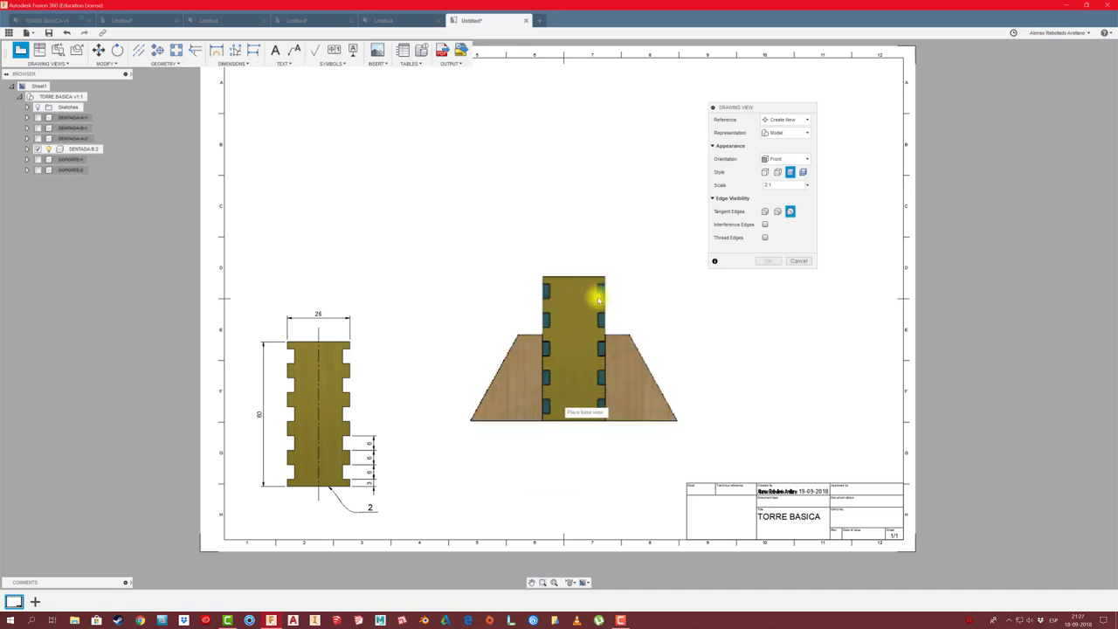
{"action": "left_click", "coordinate": [806, 159]}
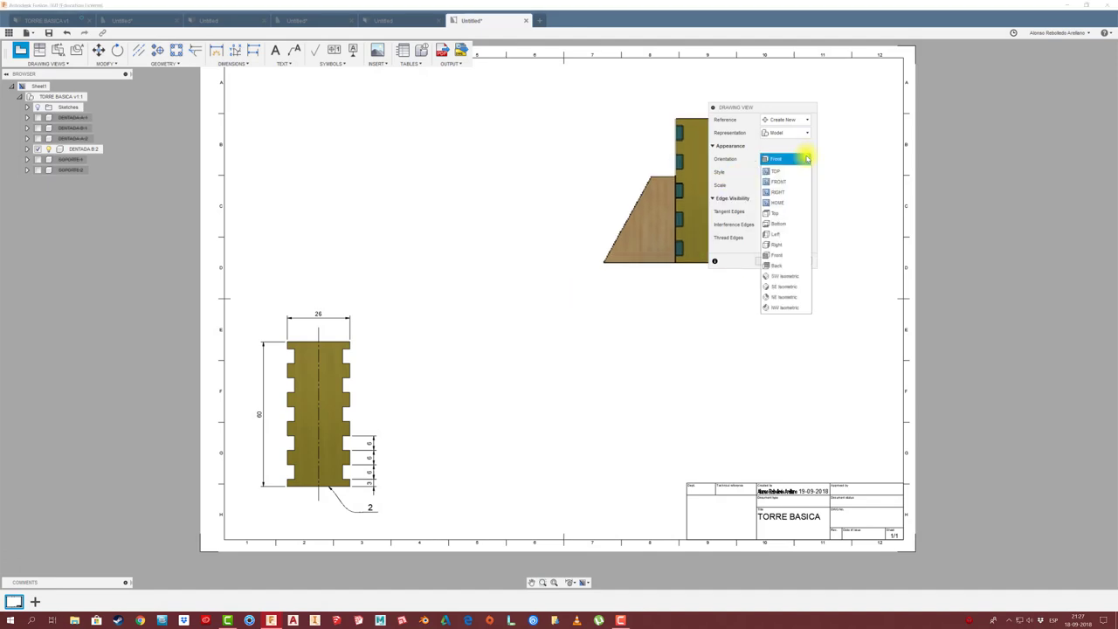
{"action": "left_click", "coordinate": [780, 244]}
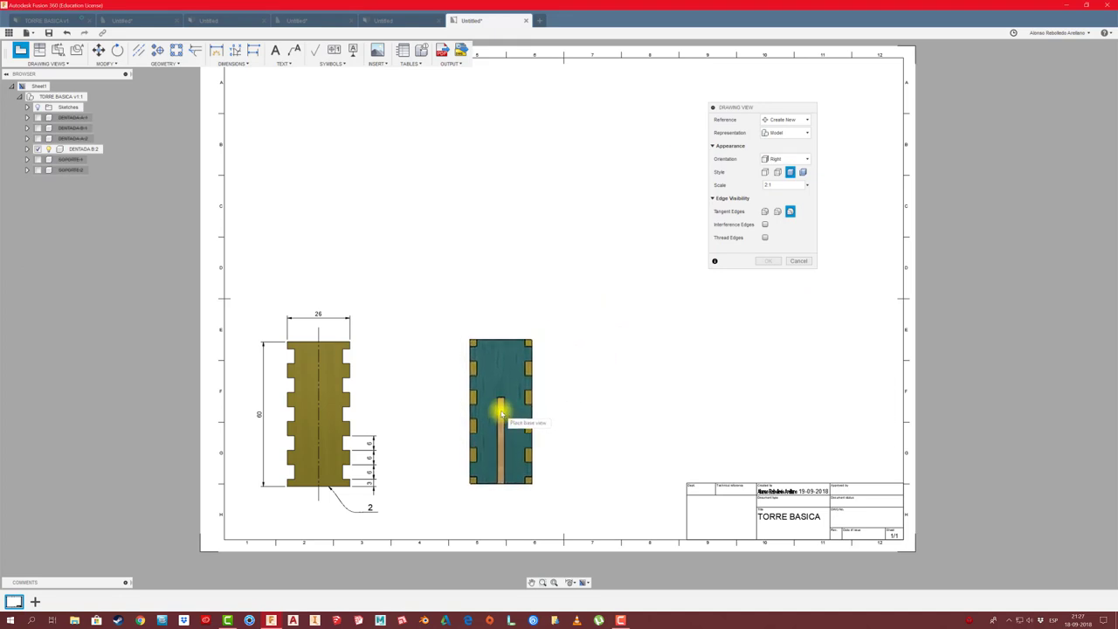
{"action": "left_click", "coordinate": [501, 411]}
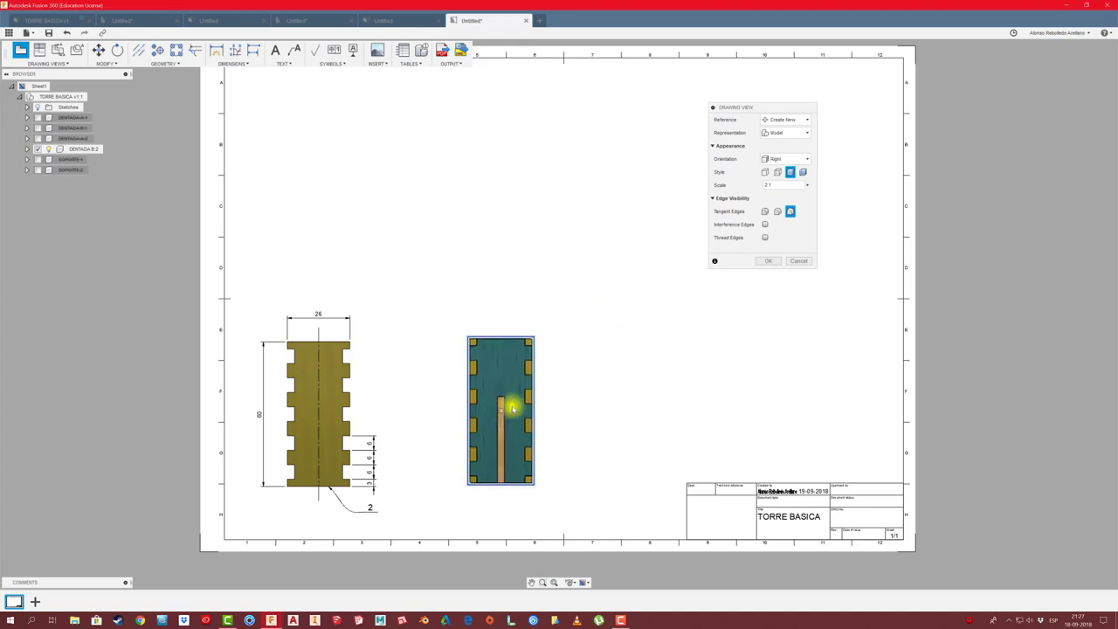
{"action": "left_click", "coordinate": [768, 261]}
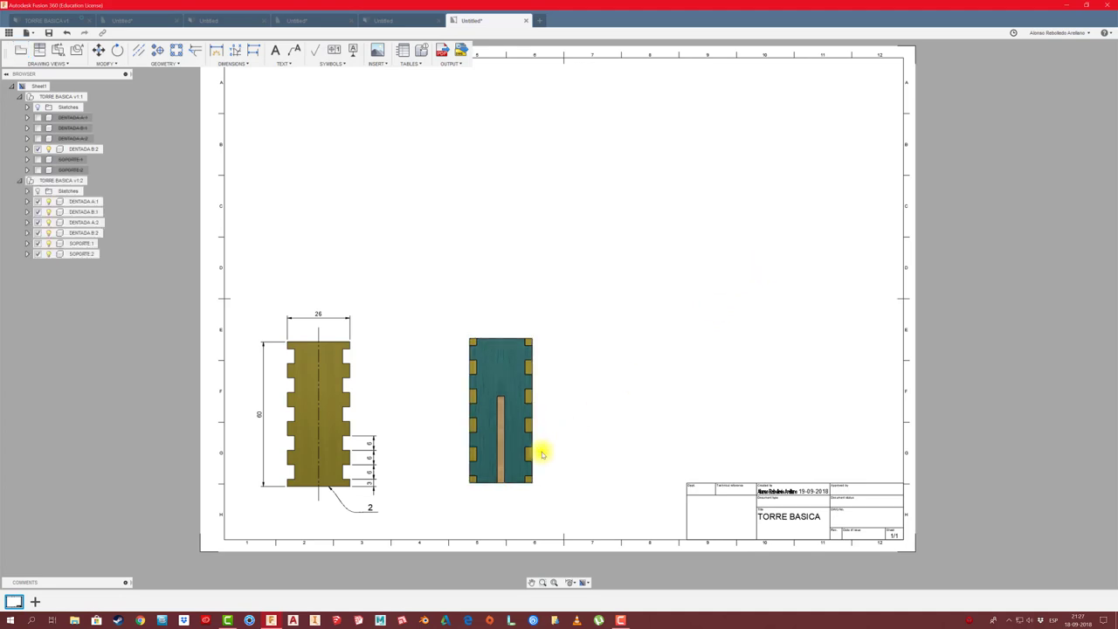
Isolate DENTADA A:1 so the right view shows only that slotted panel
{"action": "scroll", "coordinate": [540, 451], "scroll_direction": "up", "scroll_amount": 1}
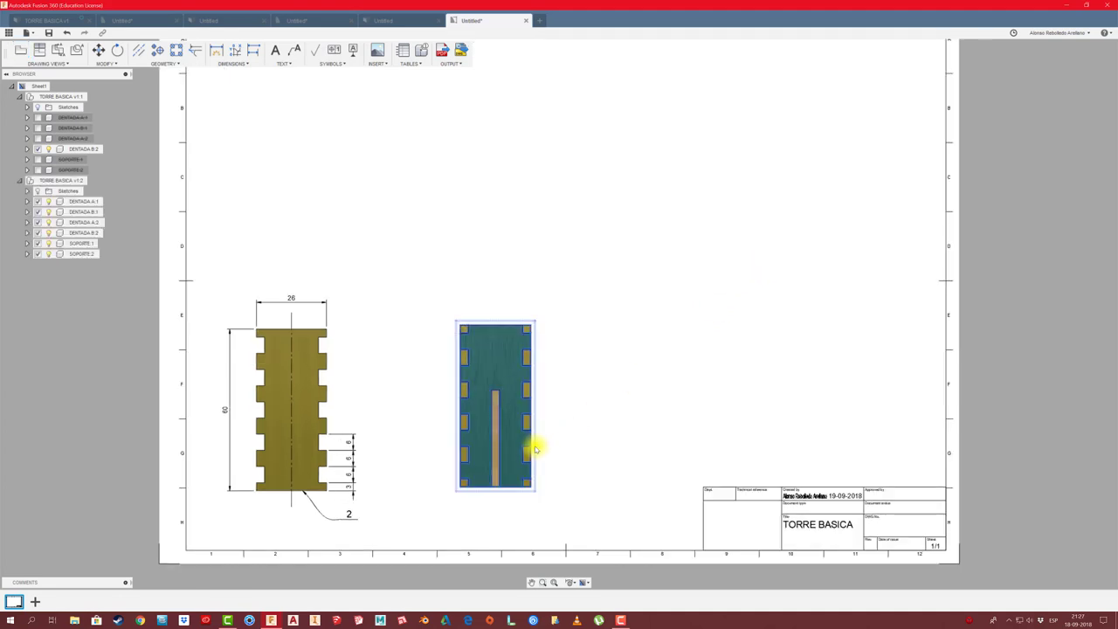
{"action": "double_click", "coordinate": [536, 449]}
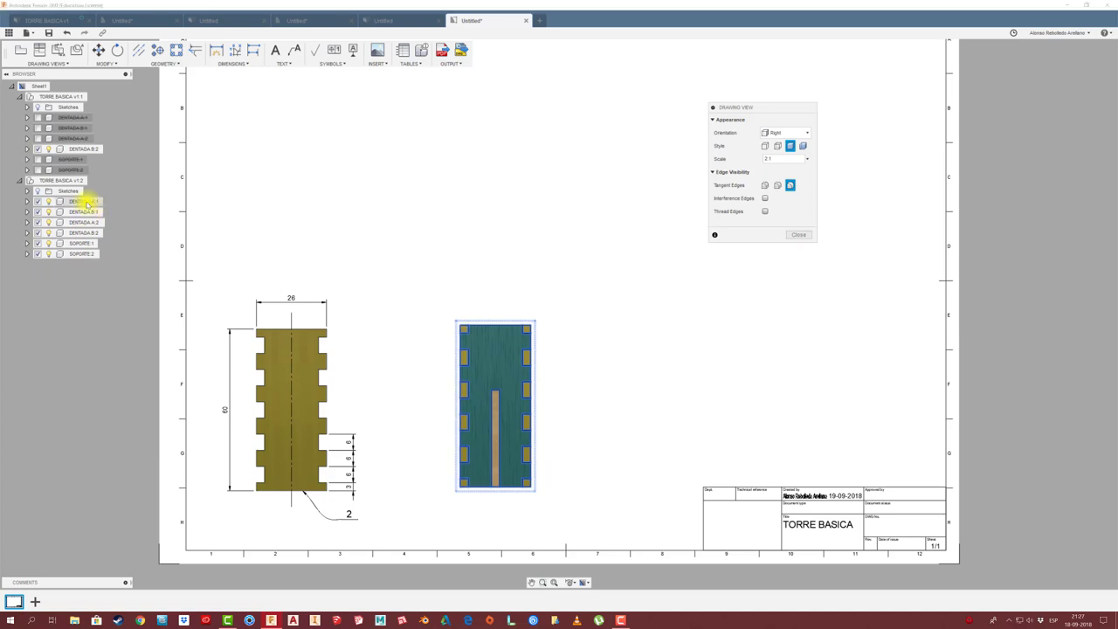
{"action": "left_click", "coordinate": [798, 234]}
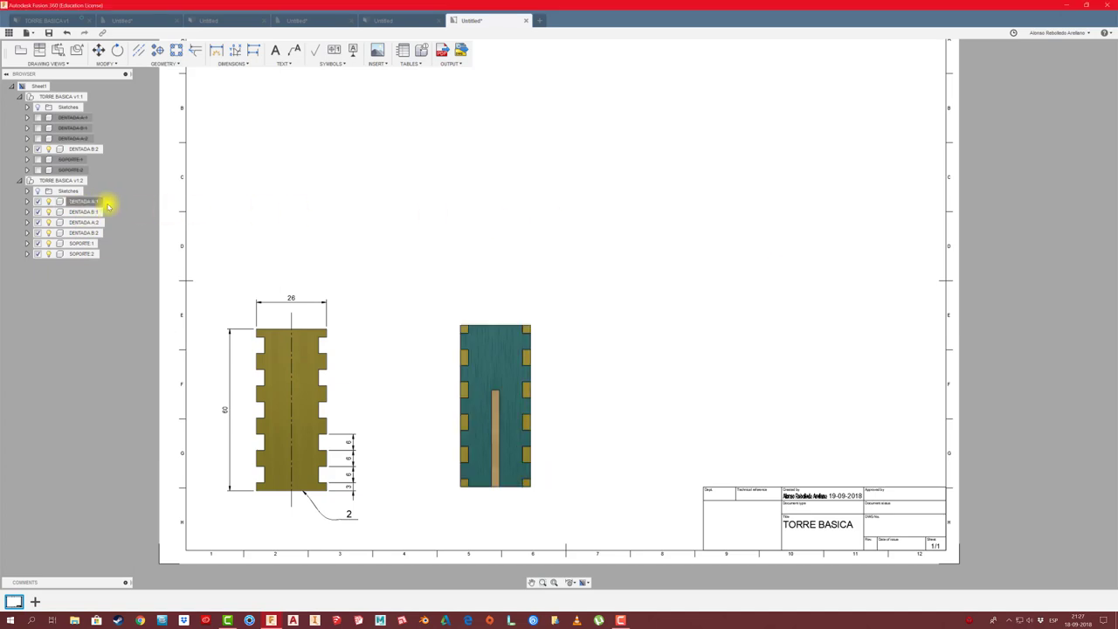
{"action": "right_click", "coordinate": [87, 202]}
{"action": "left_click", "coordinate": [100, 243]}
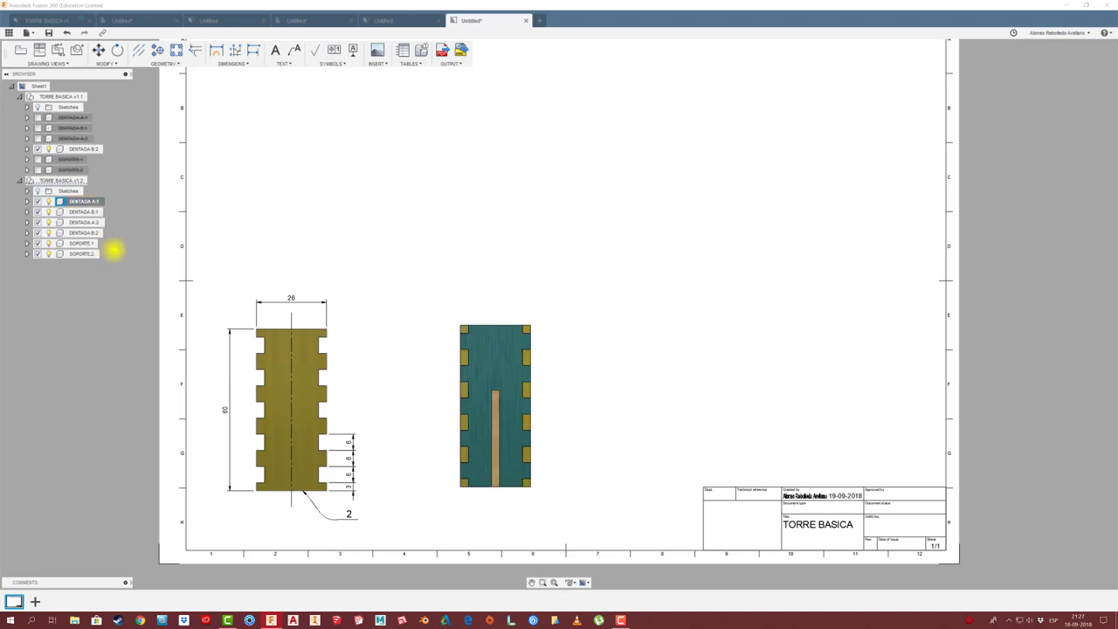
{"action": "scroll", "coordinate": [583, 478], "scroll_direction": "up", "scroll_amount": 1}
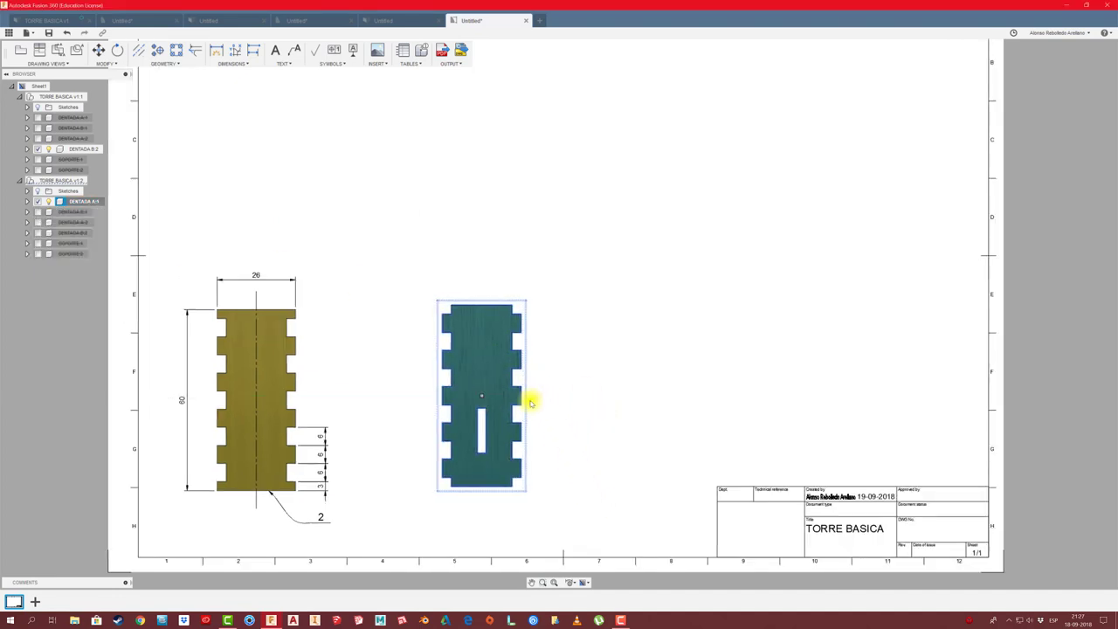
{"action": "scroll", "coordinate": [532, 394], "scroll_direction": "up", "scroll_amount": 2}
Add a centerline through the teal piece and dimension its 26 width and 60 height
{"action": "left_click", "coordinate": [138, 50]}
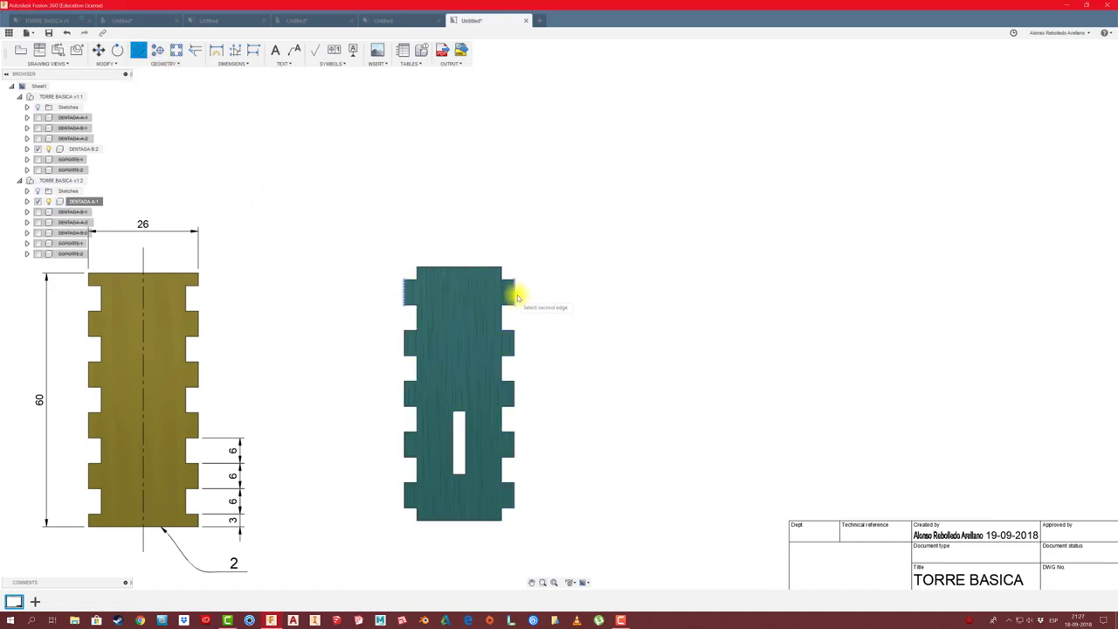
{"action": "left_click", "coordinate": [500, 328]}
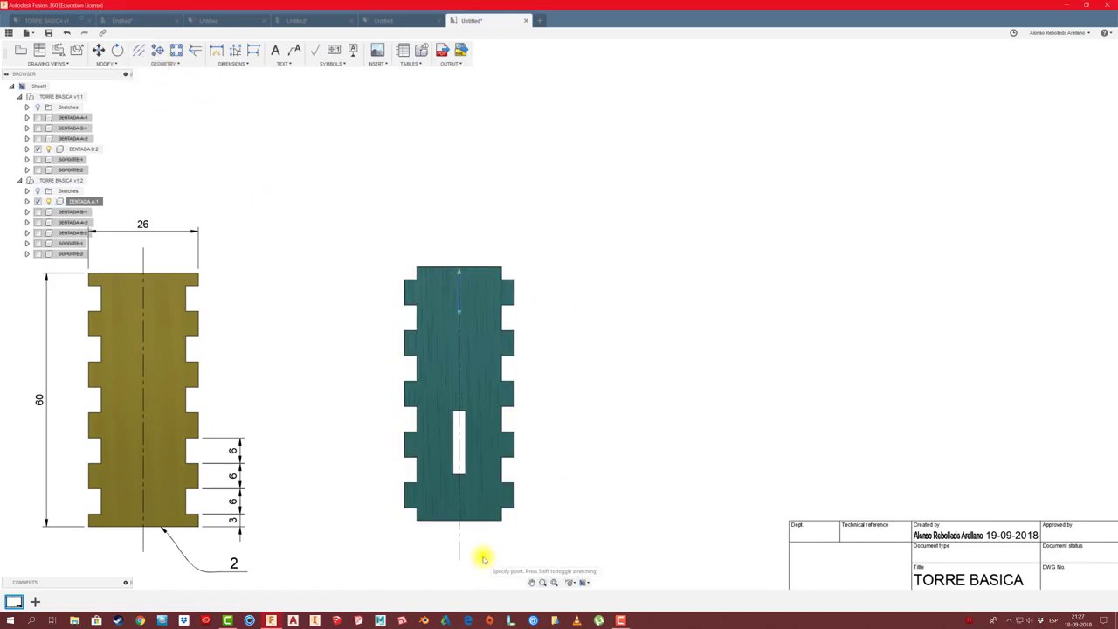
{"action": "key", "text": "d"}
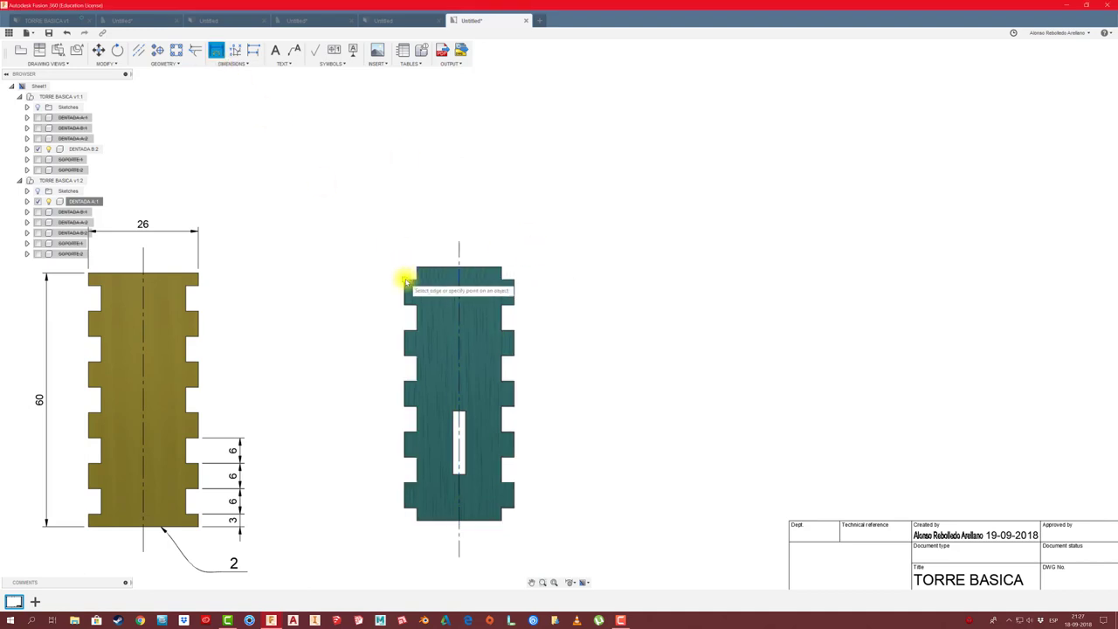
{"action": "left_click", "coordinate": [405, 279]}
{"action": "left_click", "coordinate": [514, 281]}
{"action": "left_click", "coordinate": [496, 232]}
{"action": "left_click", "coordinate": [420, 266]}
{"action": "left_click", "coordinate": [410, 521]}
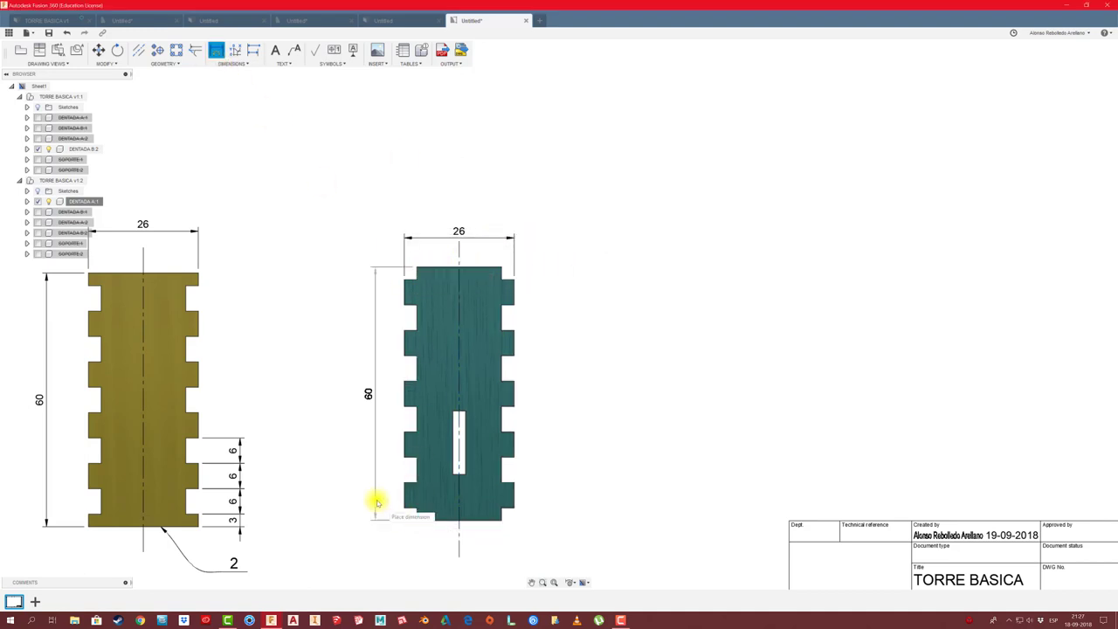
{"action": "left_click", "coordinate": [372, 498]}
Dimension the teal piece's tab spacings: 3, 6, 6 and 6
{"action": "scroll", "coordinate": [374, 499], "scroll_direction": "up", "scroll_amount": 3}
{"action": "left_click", "coordinate": [492, 521]}
{"action": "left_click", "coordinate": [580, 512]}
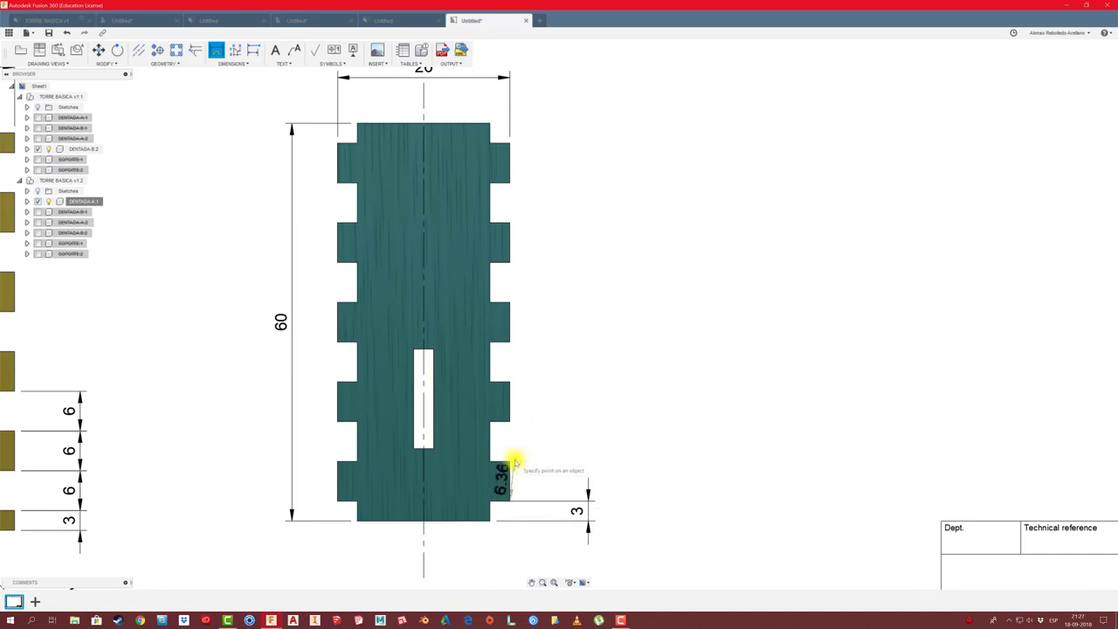
{"action": "left_click", "coordinate": [509, 461]}
{"action": "left_click", "coordinate": [509, 501]}
{"action": "left_click", "coordinate": [583, 490]}
{"action": "left_click", "coordinate": [509, 461]}
{"action": "left_click", "coordinate": [509, 422]}
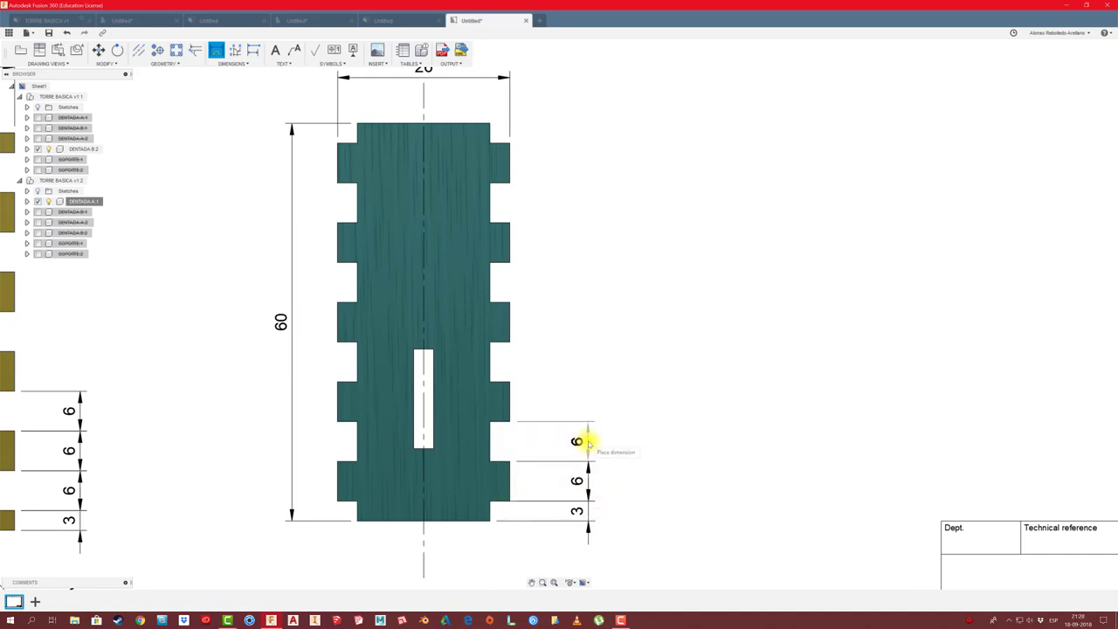
{"action": "left_click", "coordinate": [588, 444]}
{"action": "scroll", "coordinate": [576, 471], "scroll_direction": "down", "scroll_amount": 2}
{"action": "left_click", "coordinate": [534, 417]}
{"action": "left_click", "coordinate": [531, 386]}
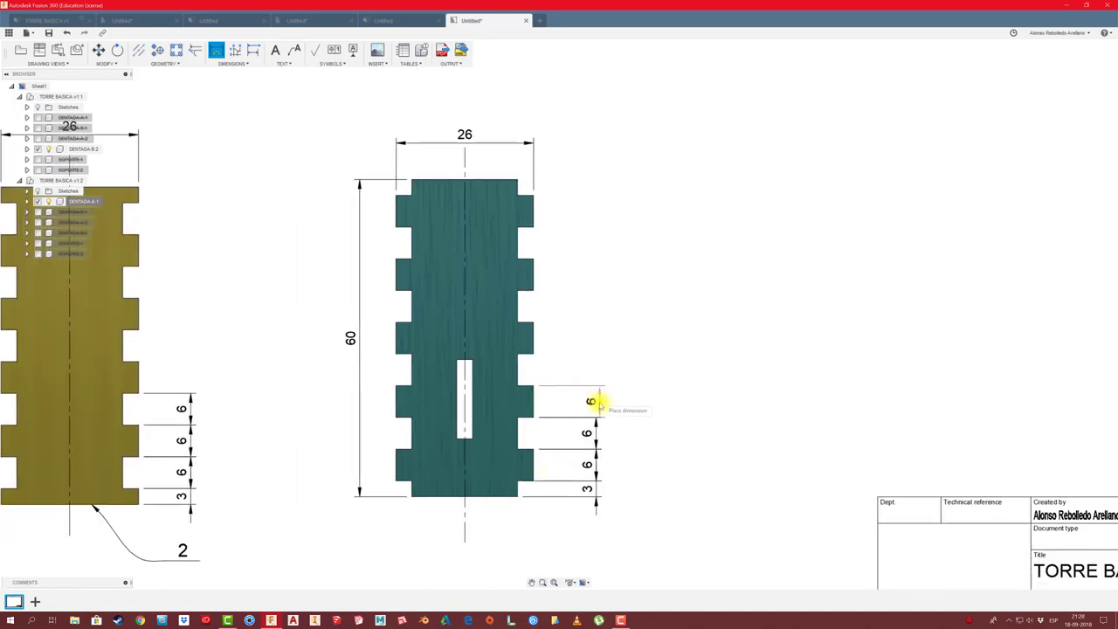
{"action": "left_click", "coordinate": [597, 404]}
Add 3 width dimensions under the bottom tabs of both the teal and yellow parts
{"action": "left_click", "coordinate": [517, 496]}
{"action": "left_click", "coordinate": [533, 480]}
{"action": "left_click", "coordinate": [525, 537]}
{"action": "middle_click_drag", "start_coordinate": [144, 501], "coordinate": [331, 490]}
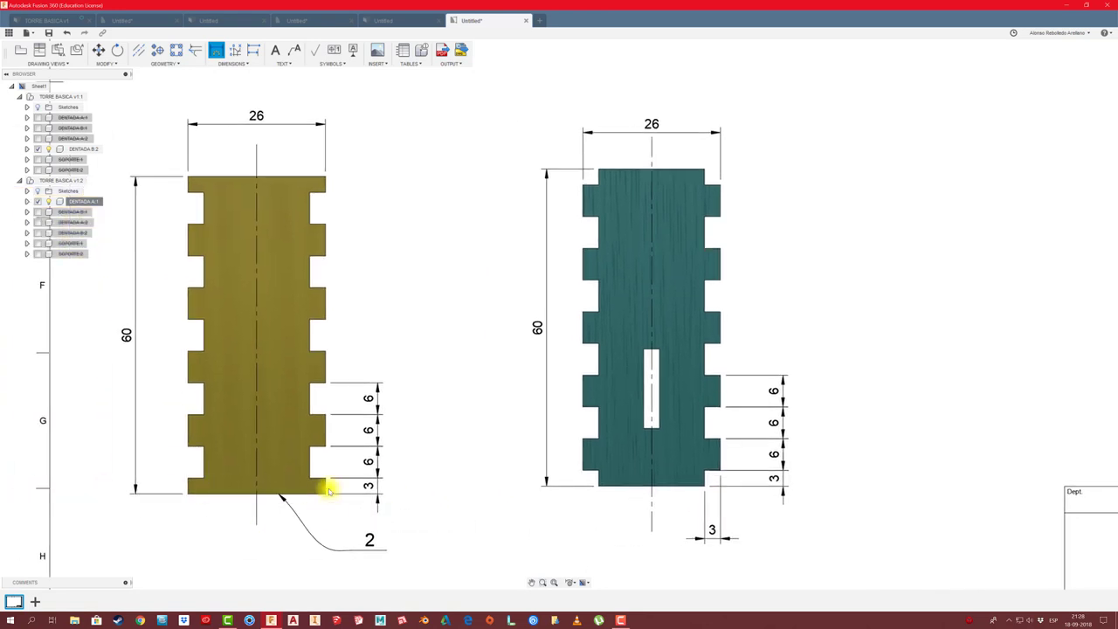
{"action": "left_click", "coordinate": [196, 494]}
{"action": "left_click", "coordinate": [194, 530]}
{"action": "middle_click_drag", "start_coordinate": [594, 486], "coordinate": [498, 494]}
Dimension the slot: 15 high, 3 wide, and 10.94 from the part's bottom
{"action": "left_click", "coordinate": [548, 384]}
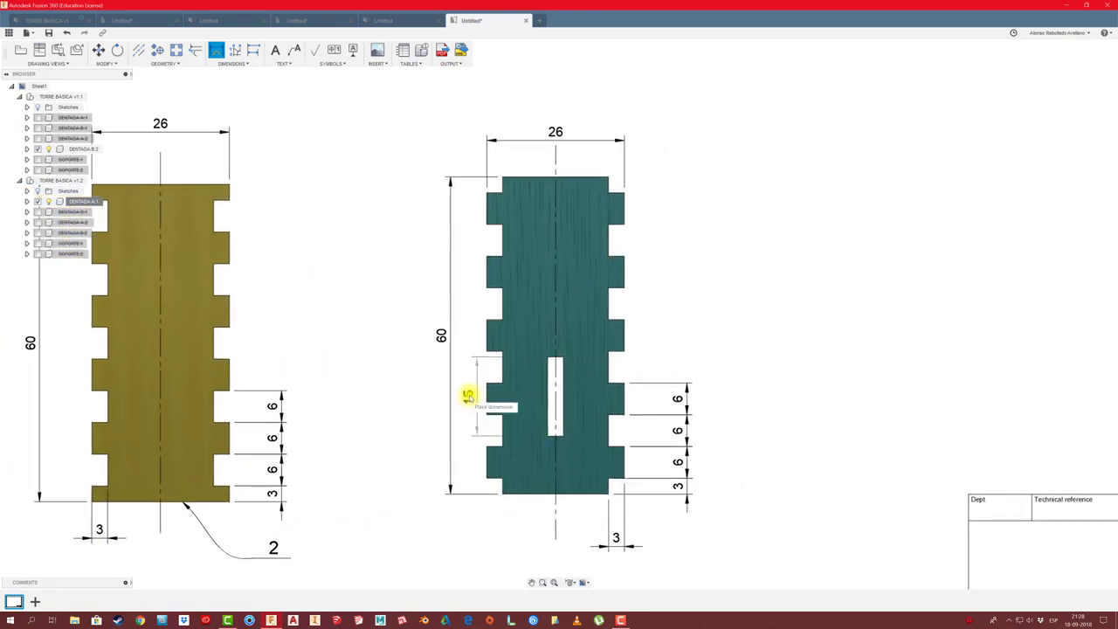
{"action": "left_click", "coordinate": [461, 396]}
{"action": "left_click", "coordinate": [550, 376]}
{"action": "left_click", "coordinate": [562, 360]}
{"action": "left_click", "coordinate": [560, 338]}
{"action": "left_click", "coordinate": [549, 434]}
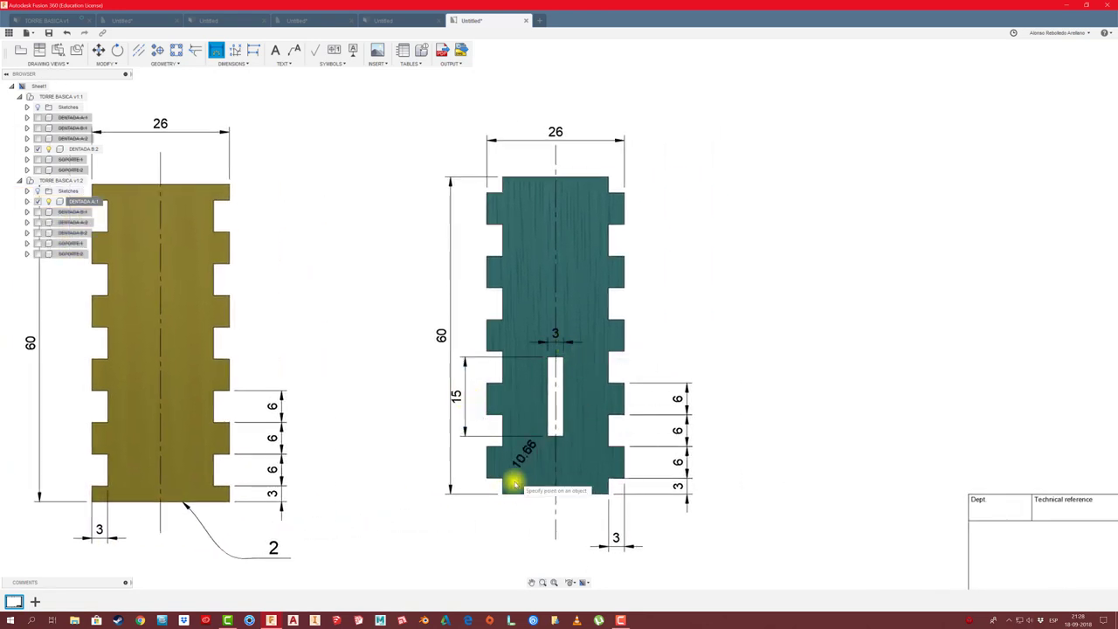
{"action": "scroll", "coordinate": [462, 455], "scroll_direction": "up", "scroll_amount": 2}
{"action": "left_click", "coordinate": [429, 474]}
{"action": "scroll", "coordinate": [443, 444], "scroll_direction": "down", "scroll_amount": 1}
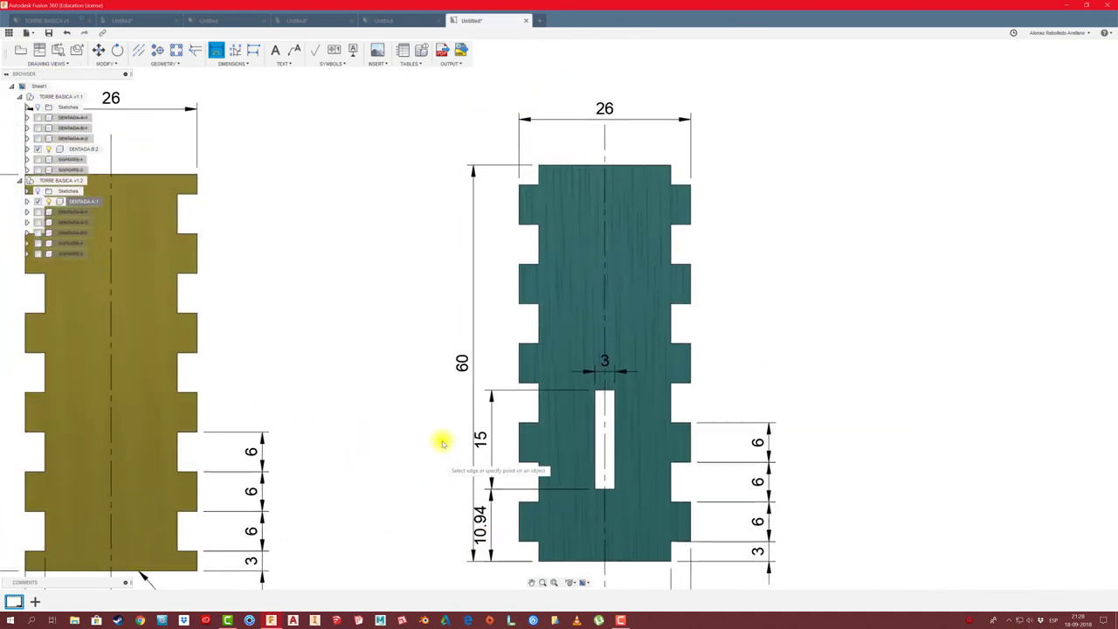
{"action": "key", "text": "Escape"}
{"action": "left_click", "coordinate": [457, 362]}
{"action": "scroll", "coordinate": [343, 461], "scroll_direction": "down", "scroll_amount": 3}
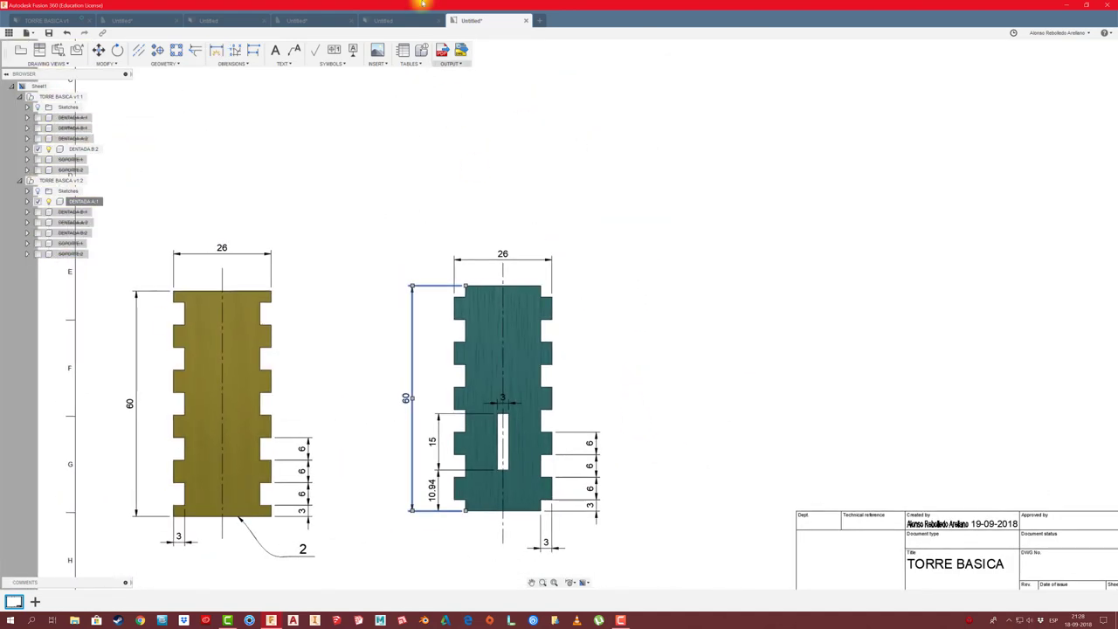
Attach balloon 1 to the DENTADA A:1 panel's top edge and recentre the sheet
{"action": "left_click", "coordinate": [421, 50]}
{"action": "left_click", "coordinate": [535, 286]}
{"action": "left_click", "coordinate": [611, 258]}
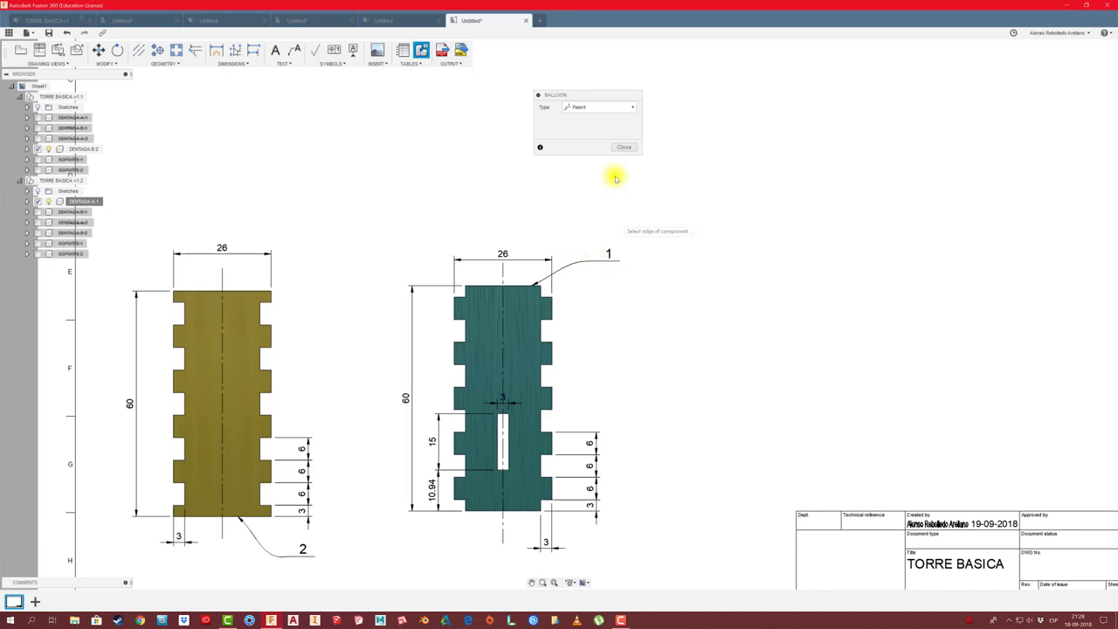
{"action": "key", "text": "Escape"}
{"action": "scroll", "coordinate": [647, 323], "scroll_direction": "down", "scroll_amount": 3}
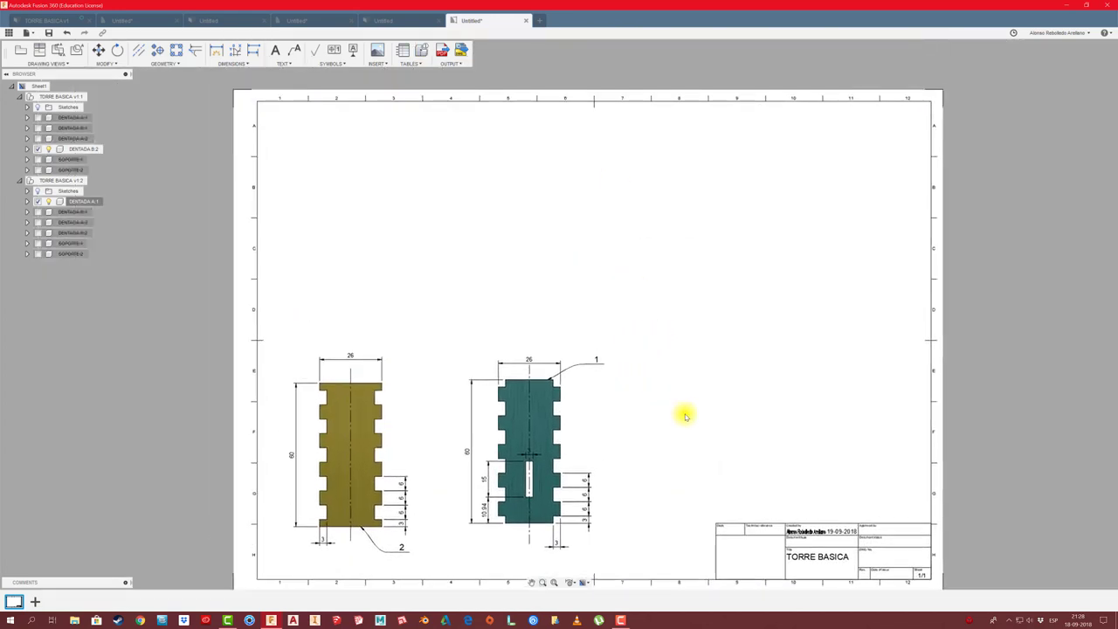
{"action": "middle_click_drag", "start_coordinate": [686, 417], "coordinate": [661, 394]}
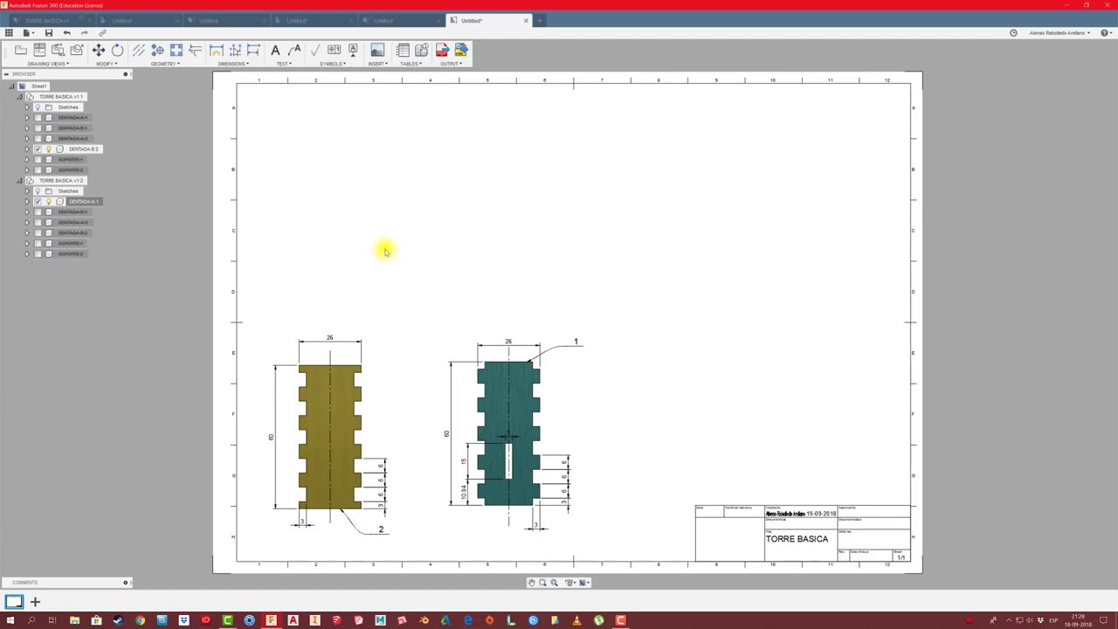
Insert a shaded base view at 2:1 scale near the top of the sheet
{"action": "left_click", "coordinate": [20, 50]}
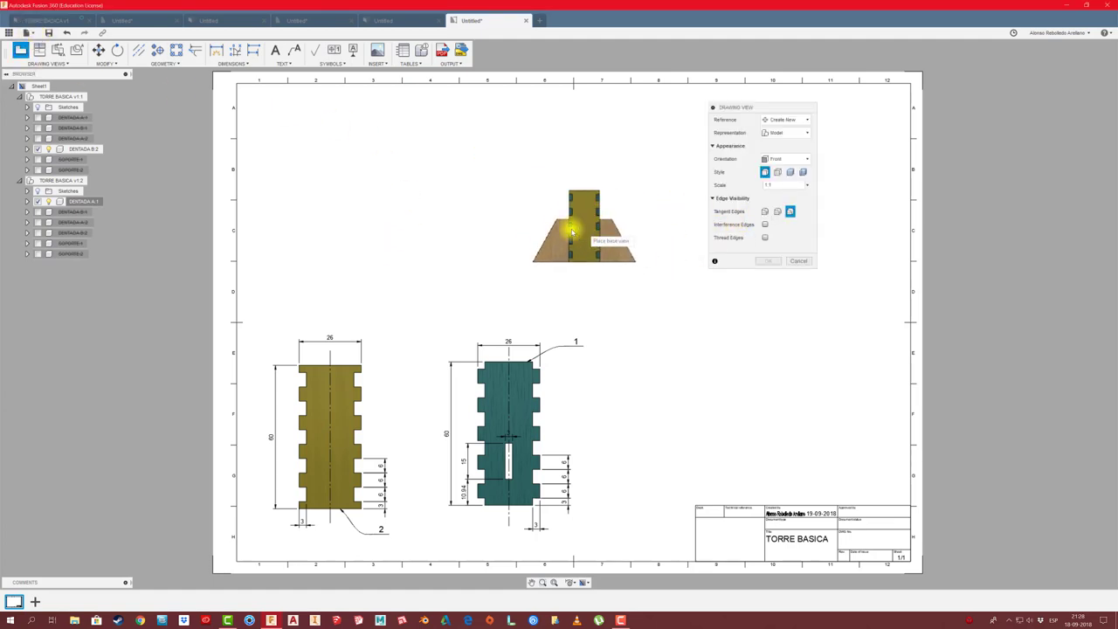
{"action": "left_click", "coordinate": [808, 188]}
{"action": "left_click", "coordinate": [797, 188]}
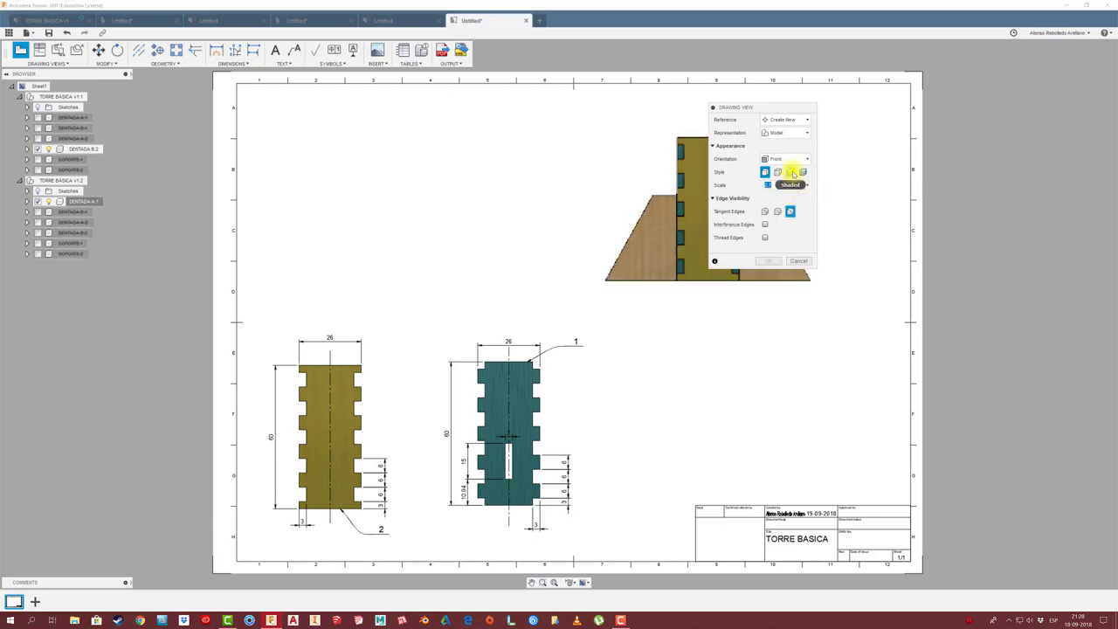
{"action": "left_click", "coordinate": [791, 173]}
{"action": "left_click", "coordinate": [542, 204]}
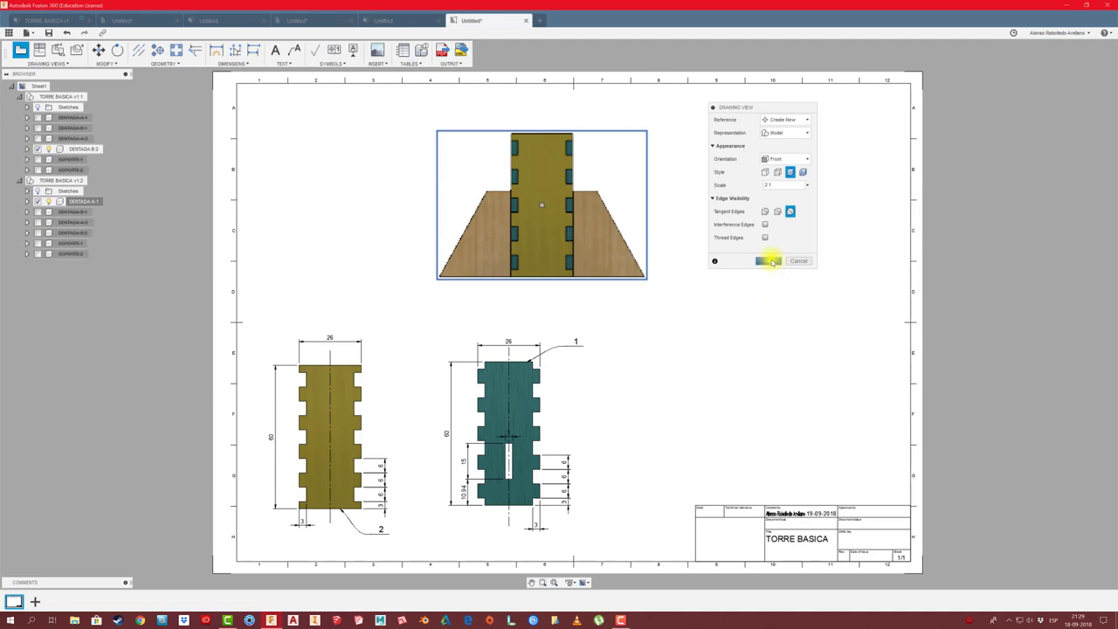
{"action": "left_click", "coordinate": [769, 261]}
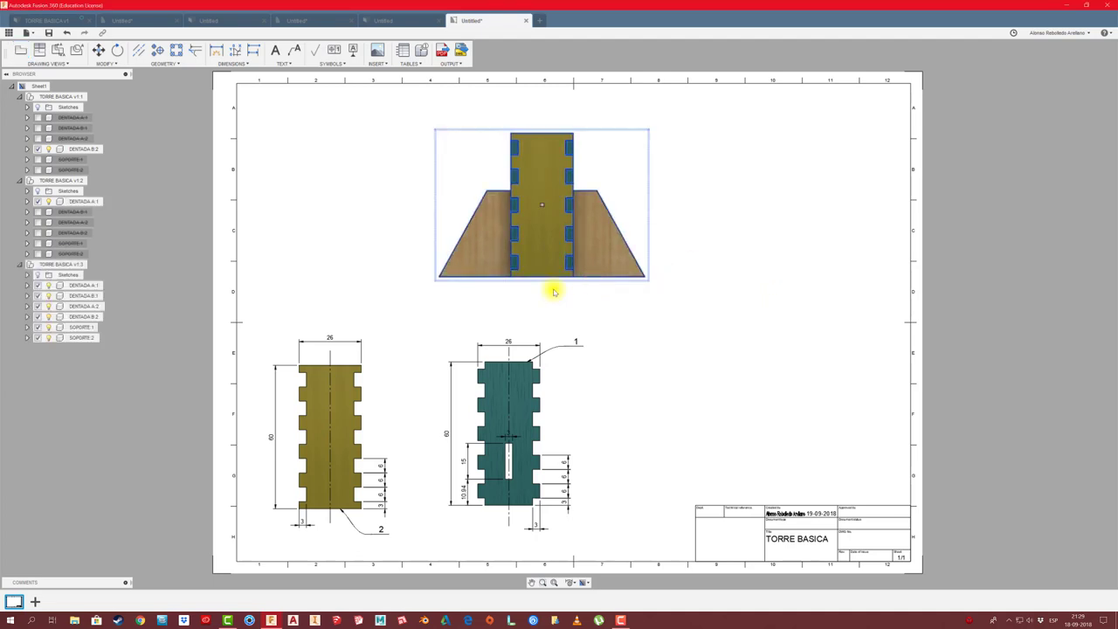
Show only SOPORTE:1 in the new view and move it beside the teal part
{"action": "left_click", "coordinate": [78, 329]}
{"action": "right_click", "coordinate": [81, 328]}
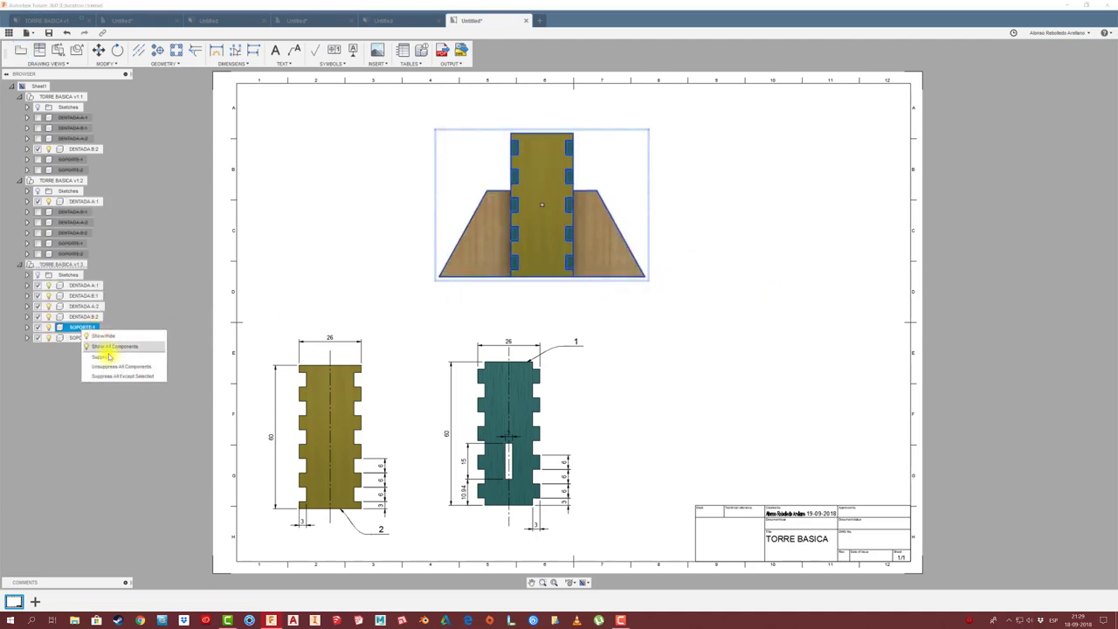
{"action": "left_click", "coordinate": [114, 376]}
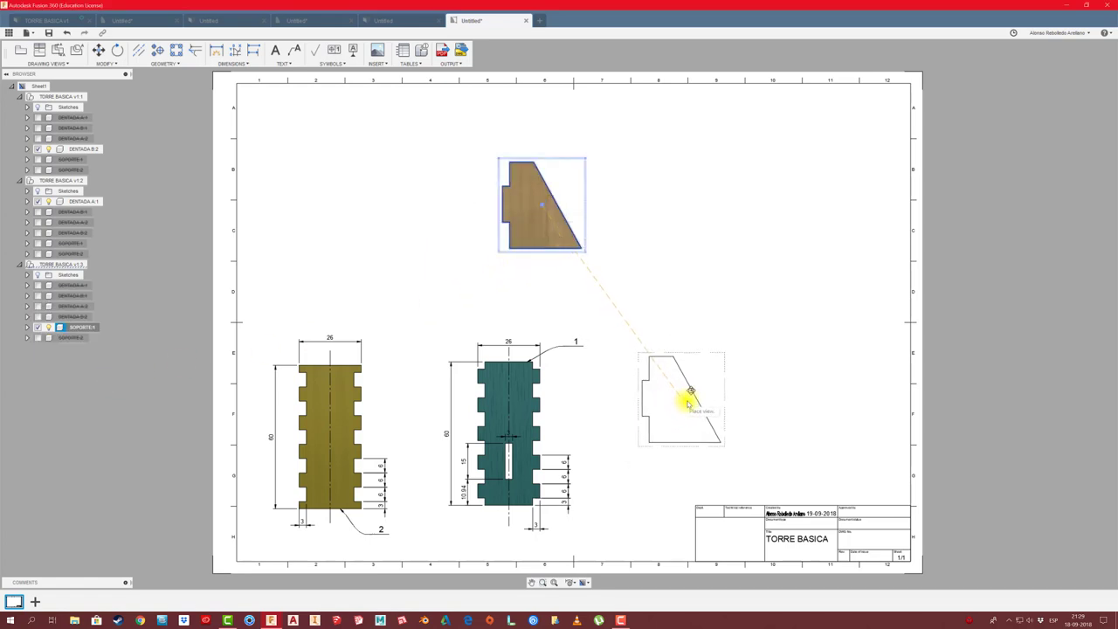
{"action": "left_click", "coordinate": [682, 395]}
Dimension the support's 36 height, 30 base width, 60.95° angle and 10.94 lower edge
{"action": "scroll", "coordinate": [757, 414], "scroll_direction": "up", "scroll_amount": 3}
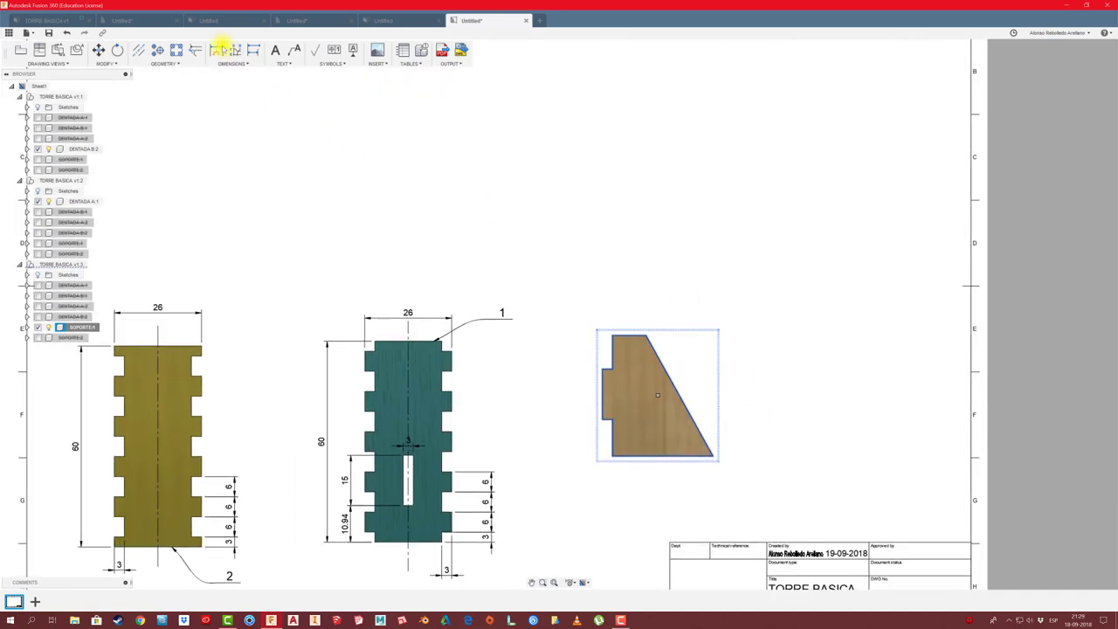
{"action": "left_click", "coordinate": [215, 50]}
{"action": "scroll", "coordinate": [611, 350], "scroll_direction": "up", "scroll_amount": 1}
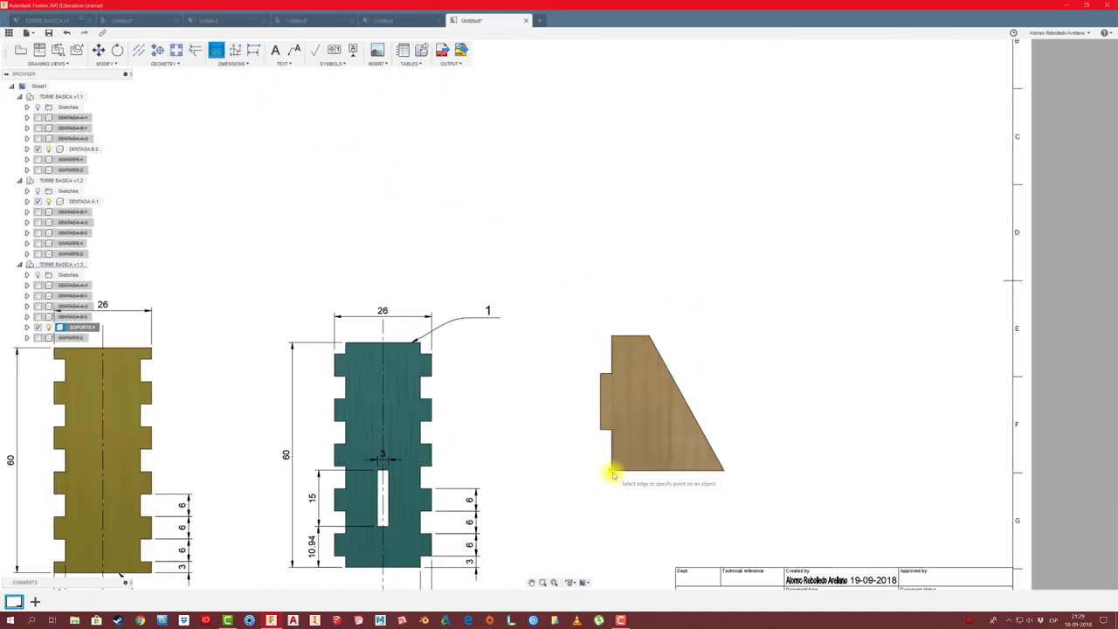
{"action": "left_click", "coordinate": [612, 336]}
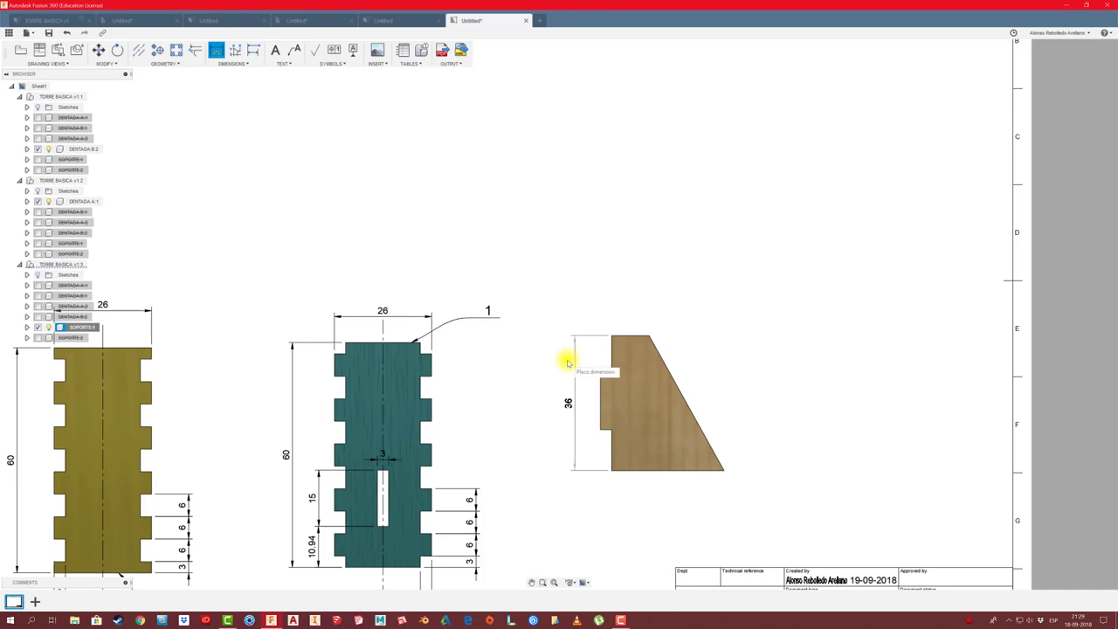
{"action": "left_click", "coordinate": [572, 365]}
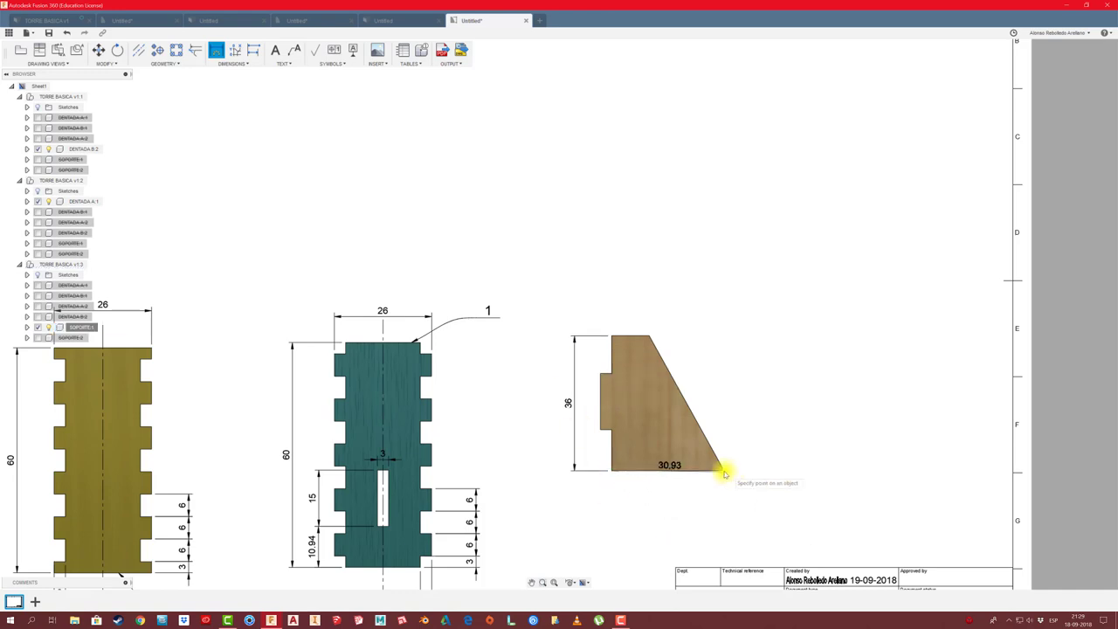
{"action": "left_click", "coordinate": [706, 501]}
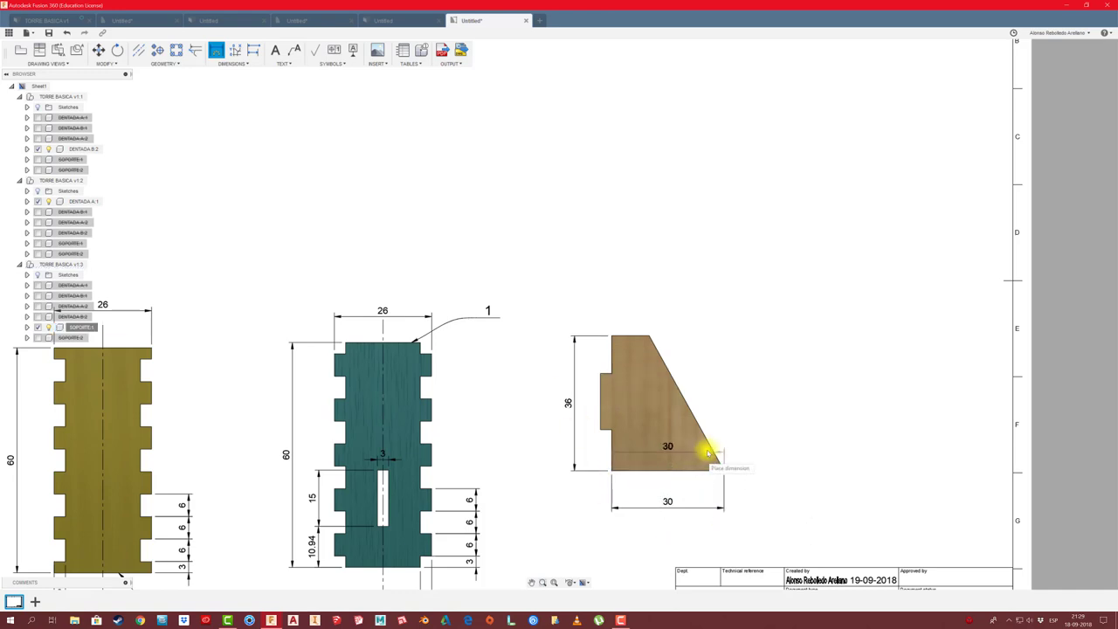
{"action": "left_click", "coordinate": [708, 446]}
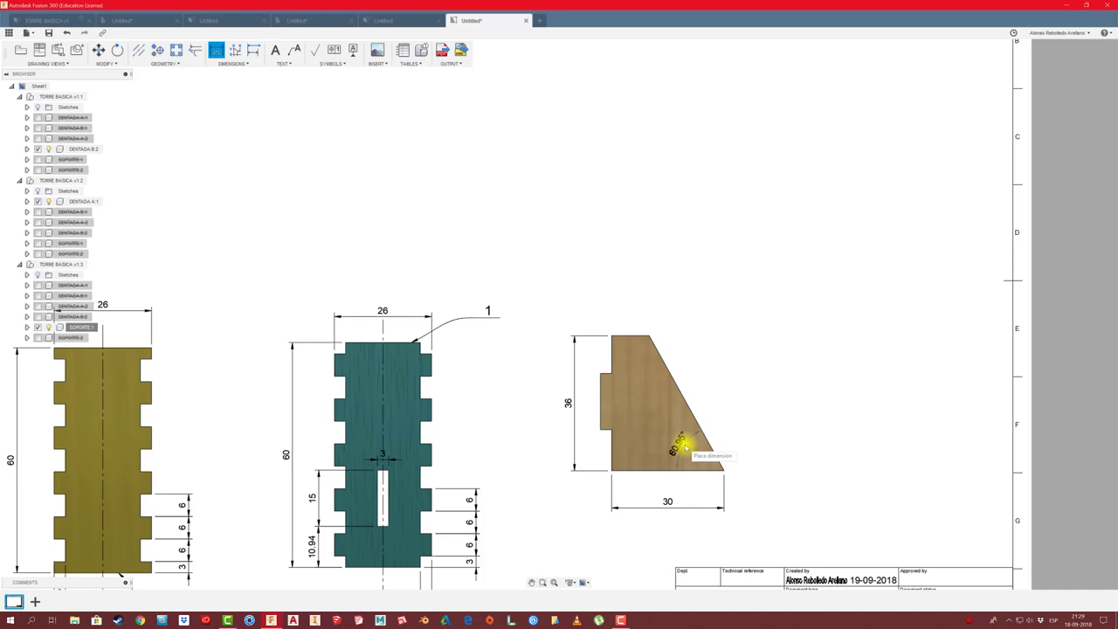
{"action": "scroll", "coordinate": [725, 405], "scroll_direction": "up", "scroll_amount": 2}
{"action": "left_click", "coordinate": [657, 430]}
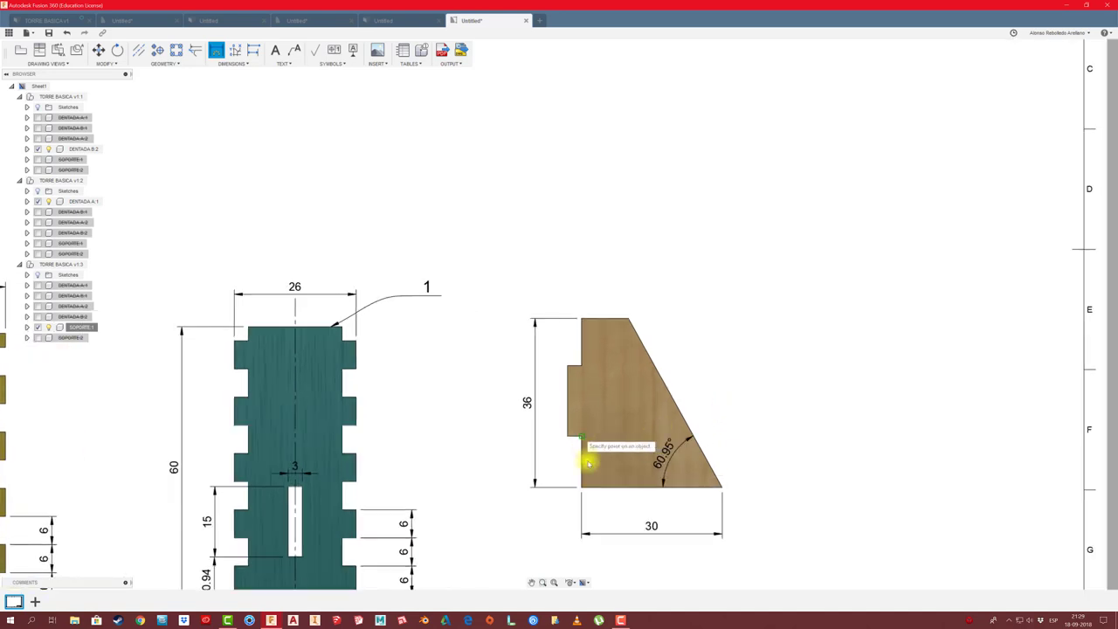
{"action": "left_click", "coordinate": [584, 463]}
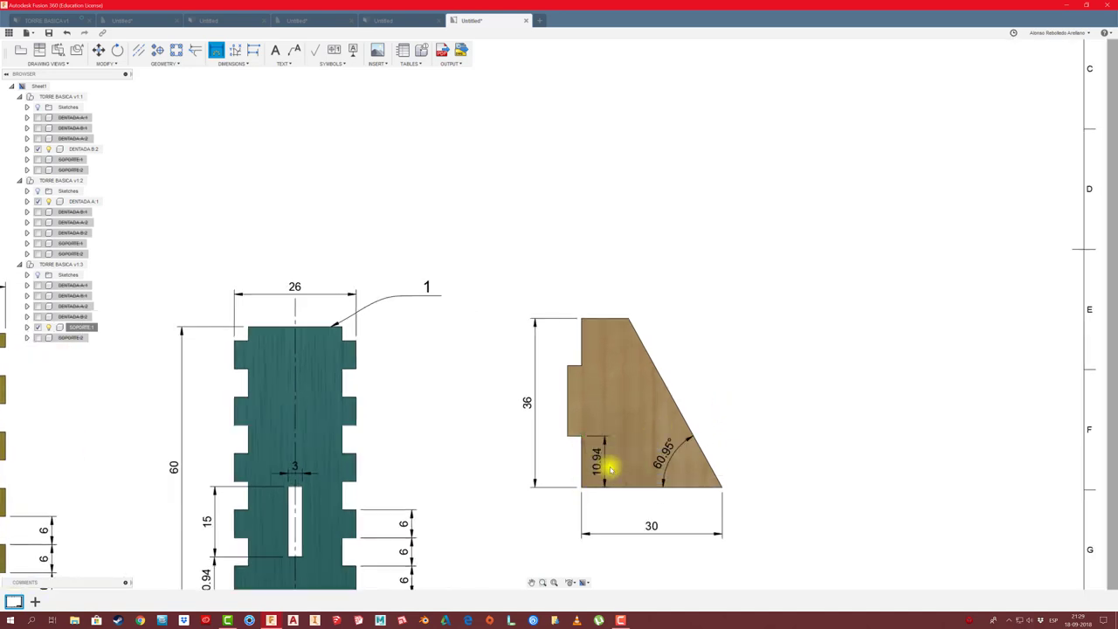
{"action": "left_click", "coordinate": [610, 469]}
Add the 15 notch height and 3 notch depth, then reposition the 15 dimension beside the notch
{"action": "left_click", "coordinate": [570, 436]}
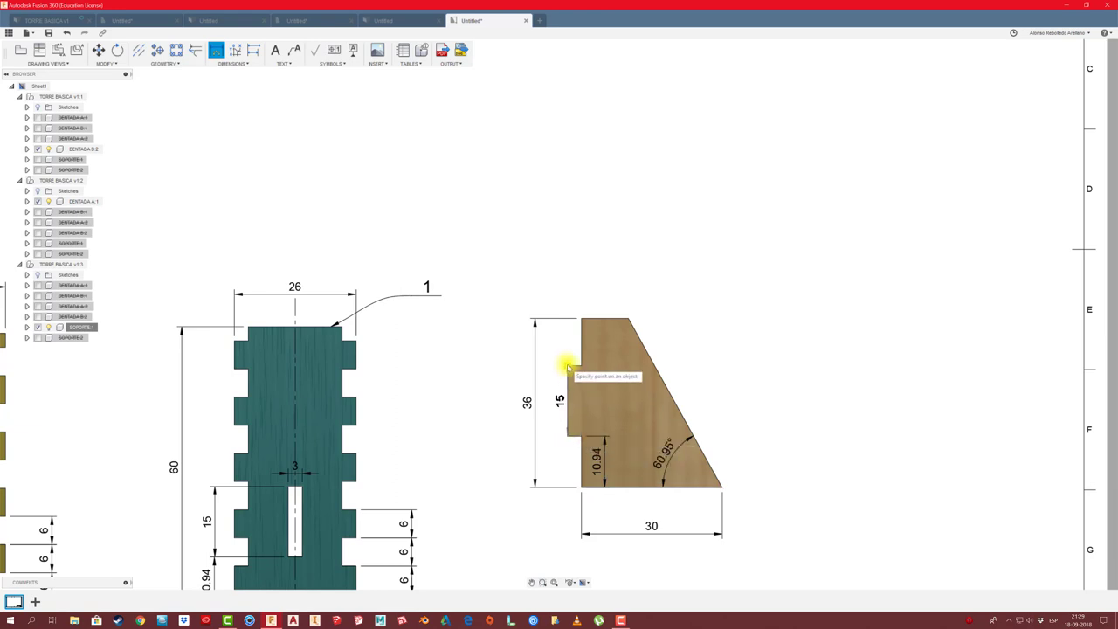
{"action": "left_click", "coordinate": [568, 367]}
{"action": "scroll", "coordinate": [568, 432], "scroll_direction": "up", "scroll_amount": 2}
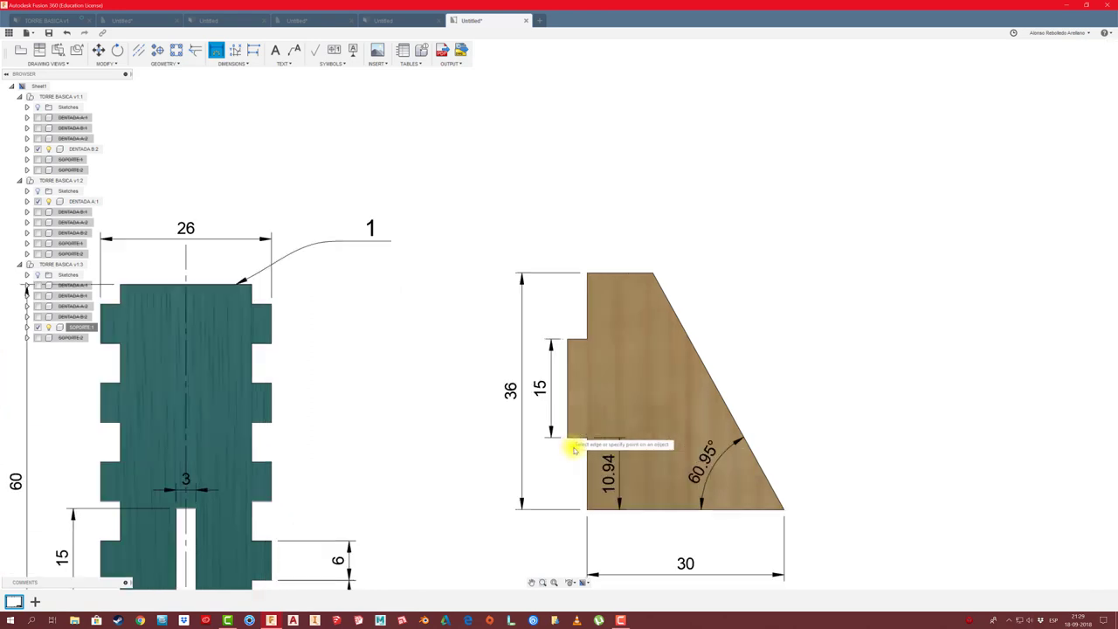
{"action": "scroll", "coordinate": [573, 446], "scroll_direction": "up", "scroll_amount": 2}
{"action": "left_click", "coordinate": [576, 437]}
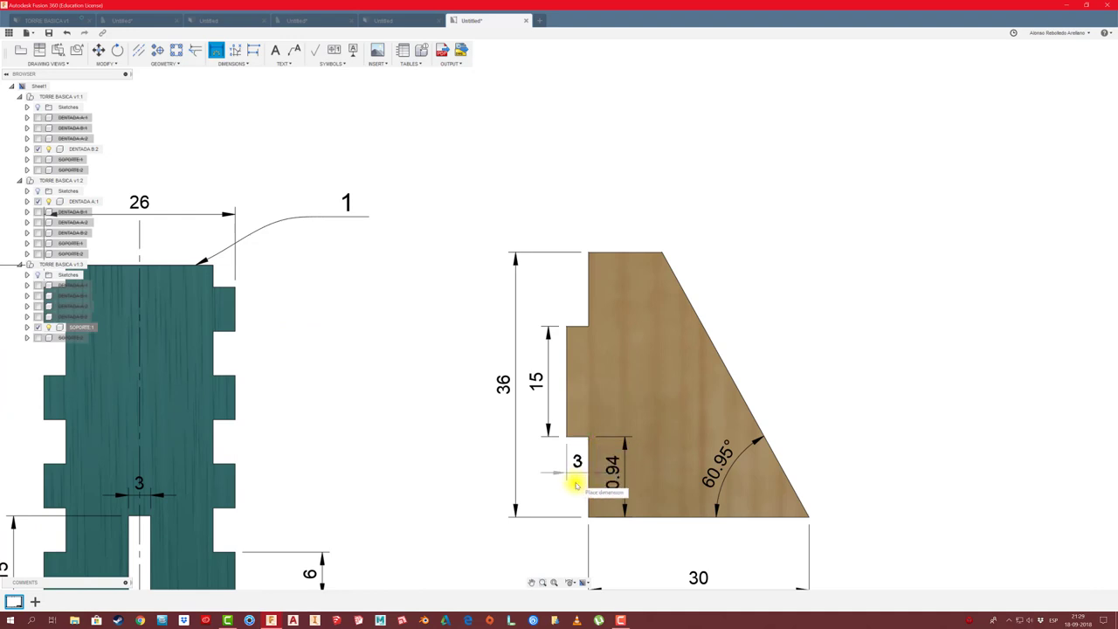
{"action": "left_click", "coordinate": [580, 538]}
{"action": "scroll", "coordinate": [647, 329], "scroll_direction": "down", "scroll_amount": 1}
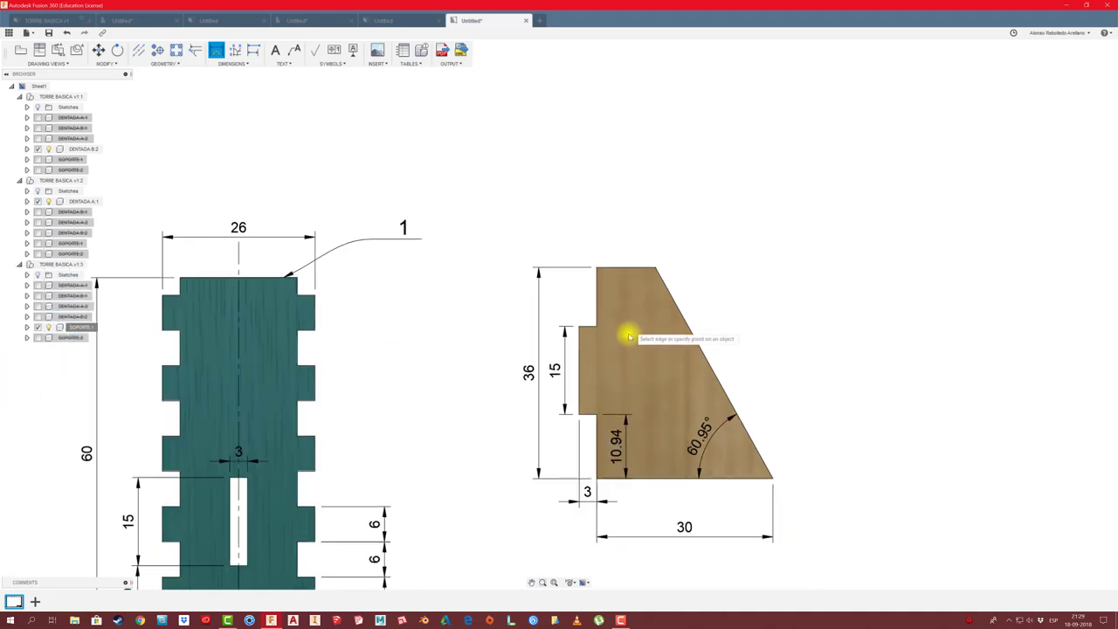
{"action": "scroll", "coordinate": [743, 362], "scroll_direction": "down", "scroll_amount": 1}
{"action": "scroll", "coordinate": [591, 232], "scroll_direction": "up", "scroll_amount": 1}
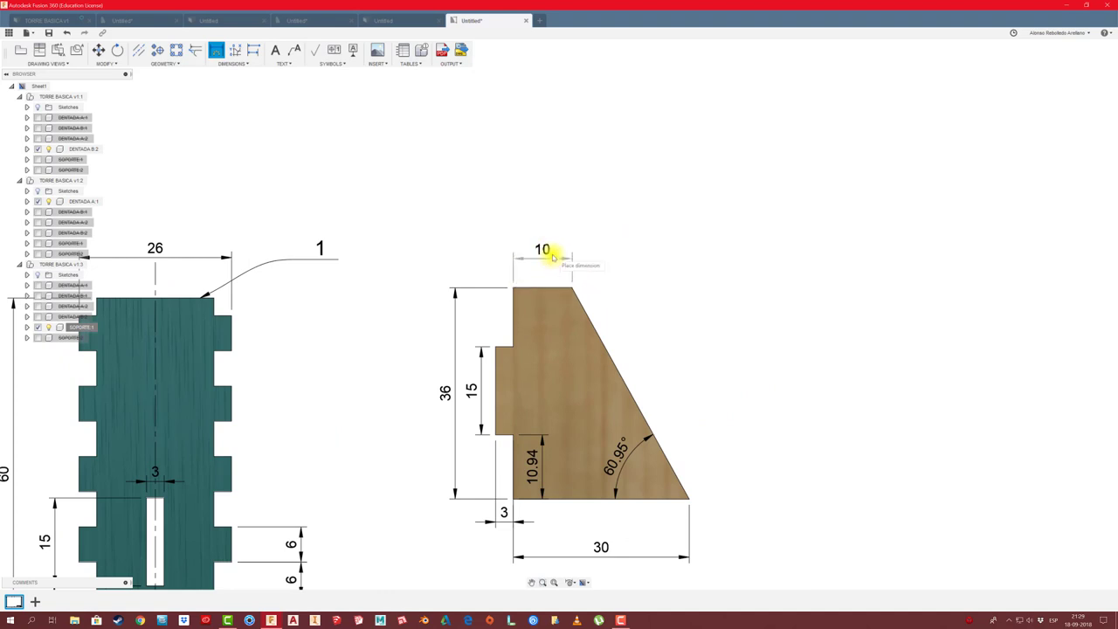
{"action": "scroll", "coordinate": [644, 287], "scroll_direction": "down", "scroll_amount": 1}
{"action": "scroll", "coordinate": [651, 291], "scroll_direction": "down", "scroll_amount": 1}
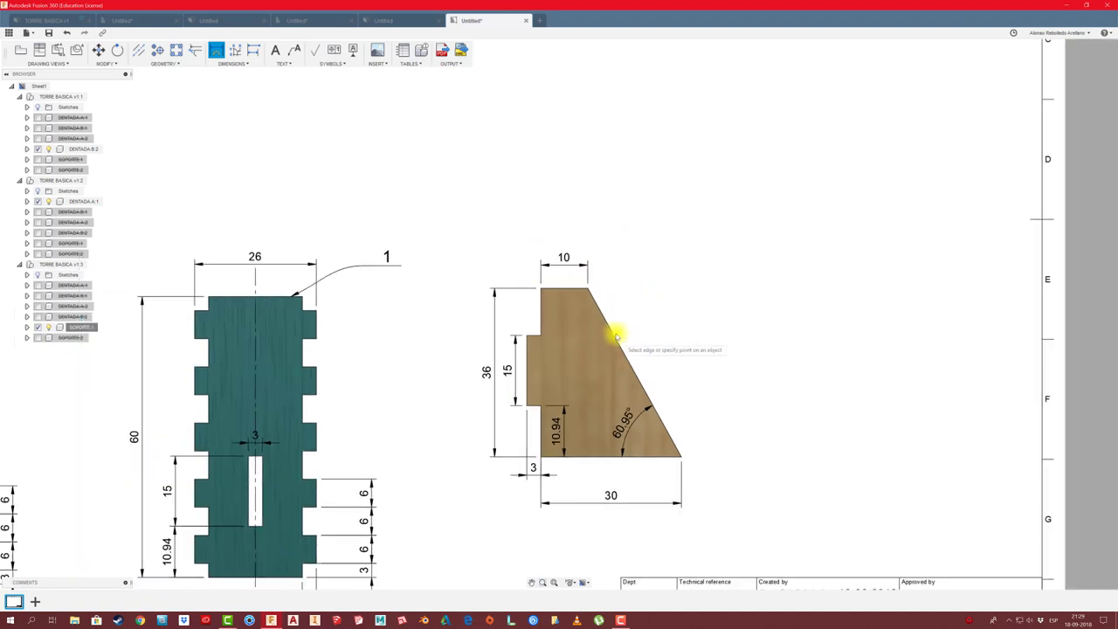
{"action": "left_click", "coordinate": [630, 362]}
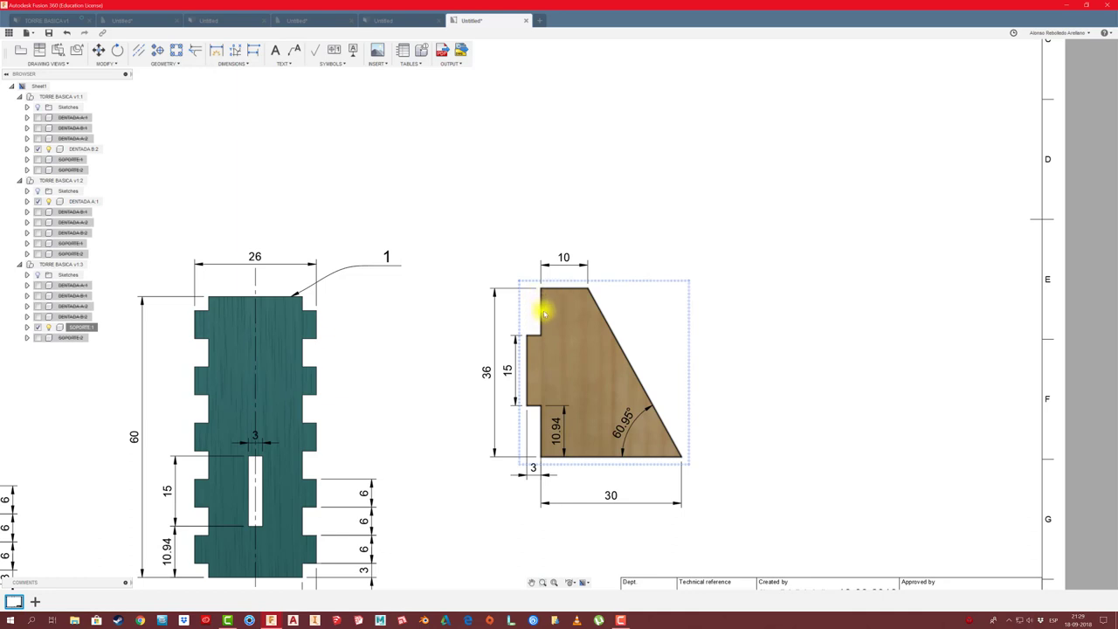
{"action": "left_click", "coordinate": [506, 371]}
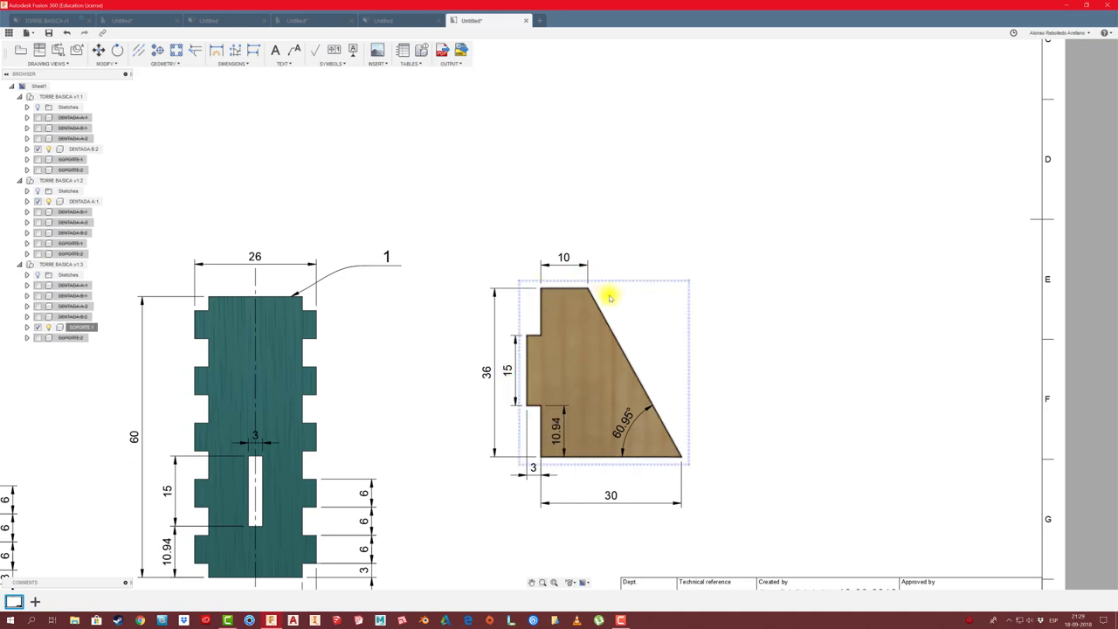
{"action": "scroll", "coordinate": [767, 402], "scroll_direction": "down", "scroll_amount": 2}
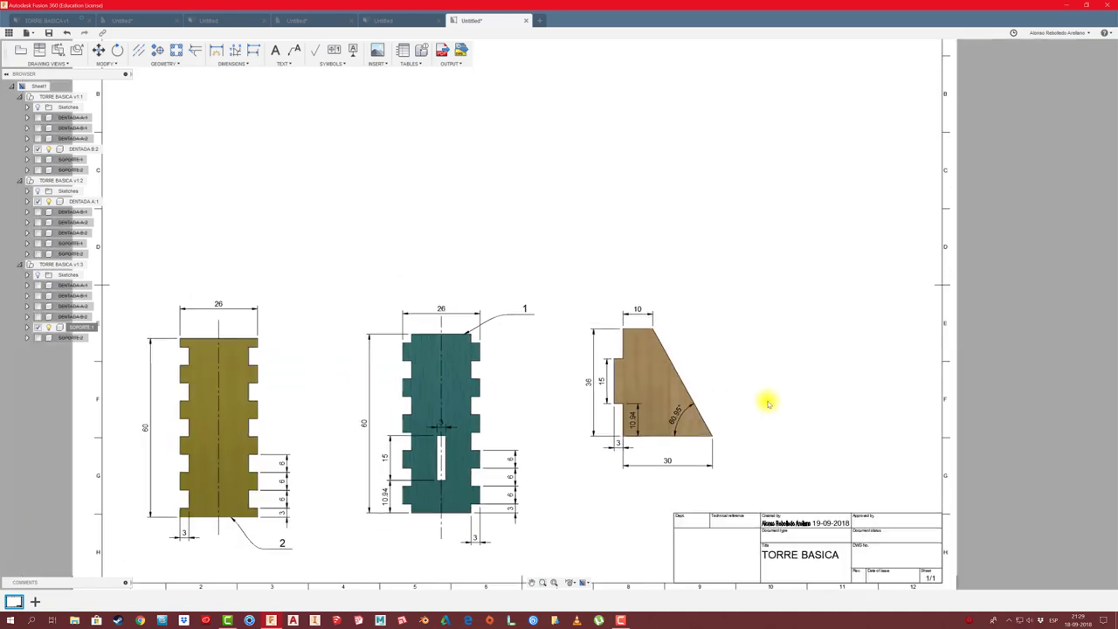
Attach item balloon 3 to the brown support's edge, placed beside the view
{"action": "left_click", "coordinate": [423, 51]}
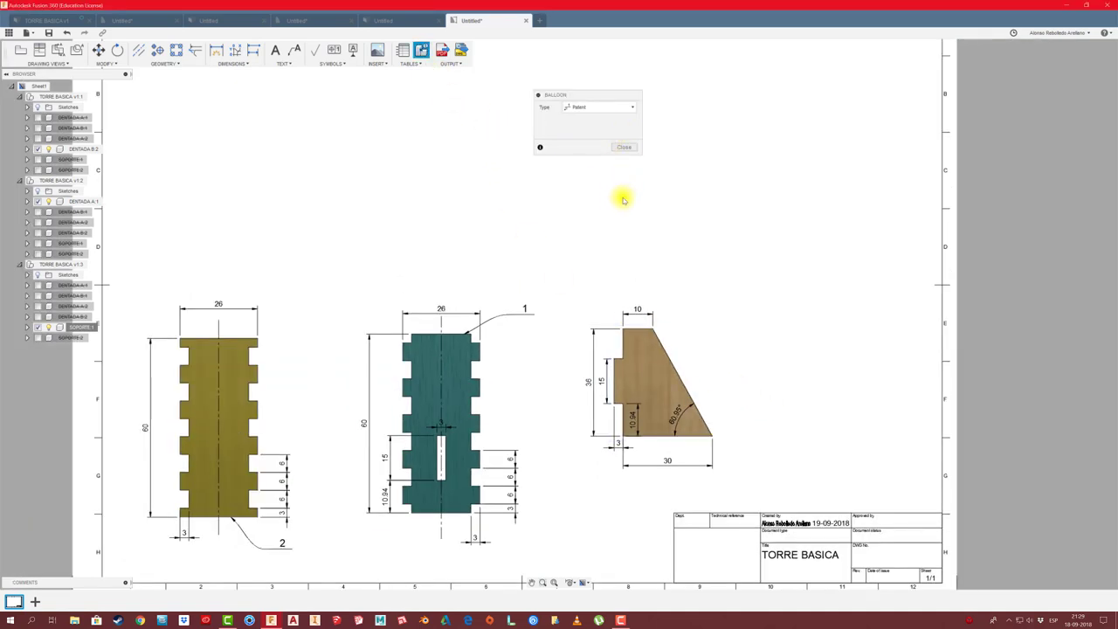
{"action": "left_click", "coordinate": [704, 339]}
{"action": "left_click", "coordinate": [624, 147]}
{"action": "scroll", "coordinate": [624, 245], "scroll_direction": "down", "scroll_amount": 2}
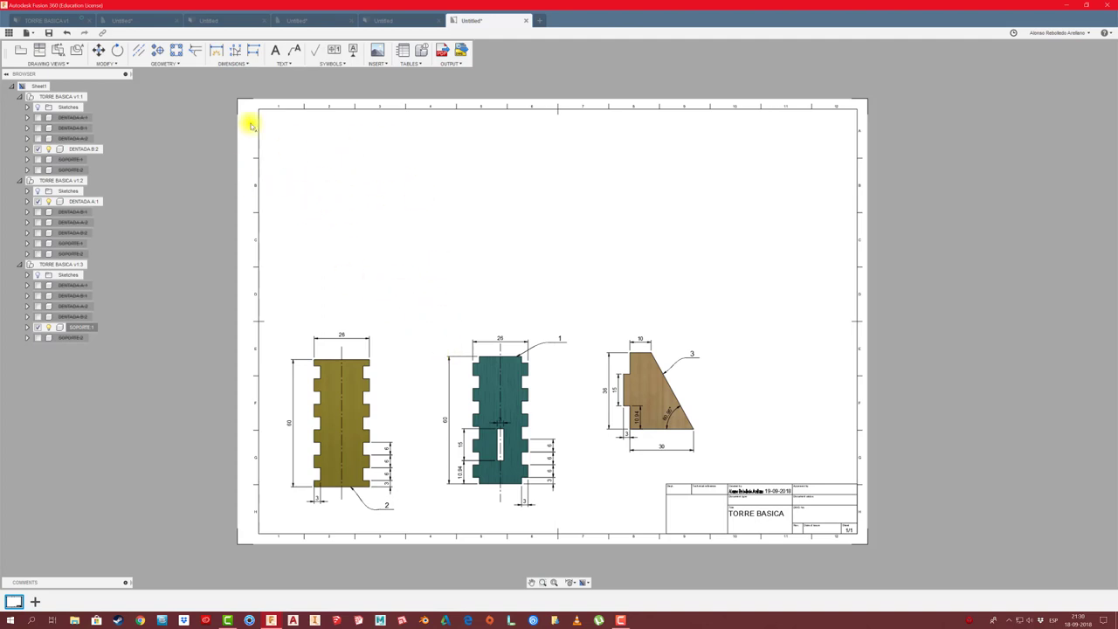
Insert a 1:1 shaded-with-edges base view of the tower at the sheet's upper left
{"action": "left_click", "coordinate": [22, 53]}
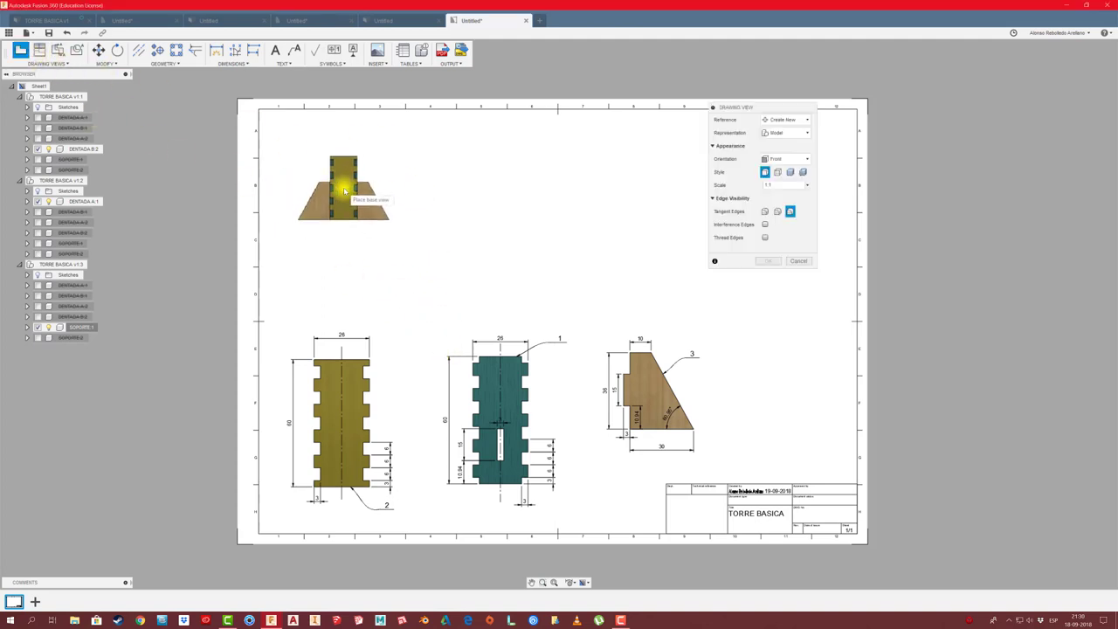
{"action": "left_click", "coordinate": [807, 187]}
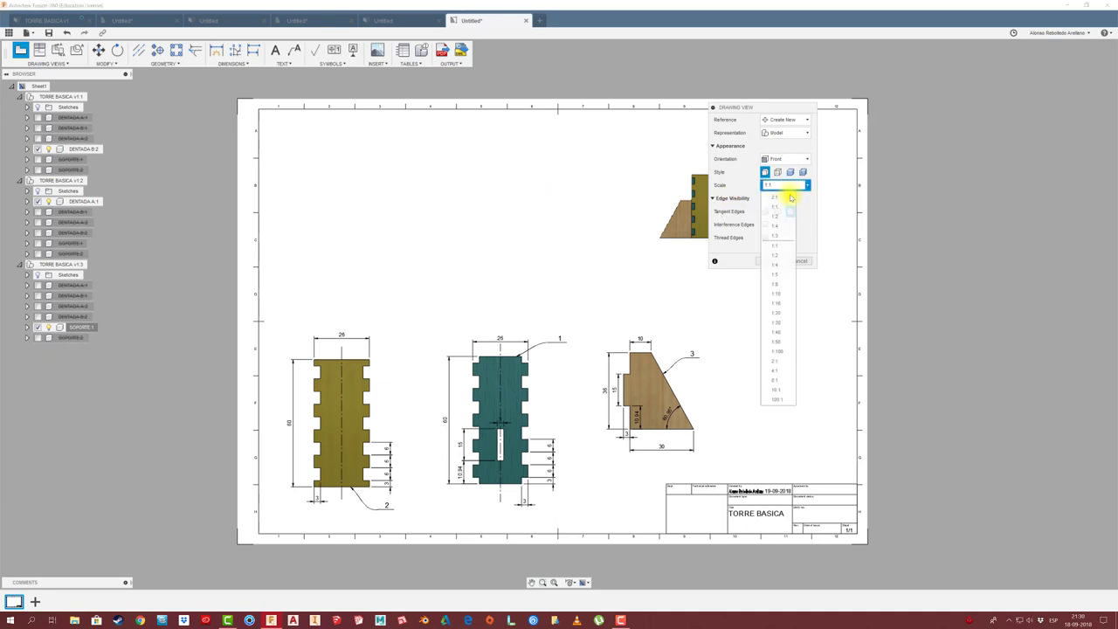
{"action": "left_click", "coordinate": [781, 198]}
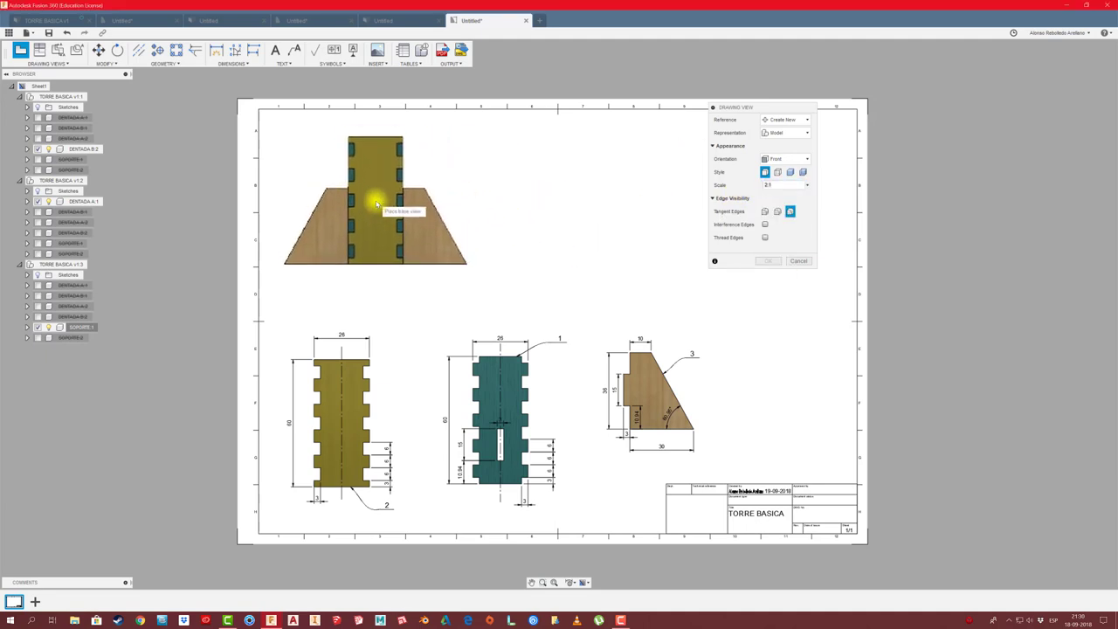
{"action": "left_click", "coordinate": [807, 186]}
{"action": "left_click", "coordinate": [788, 206]}
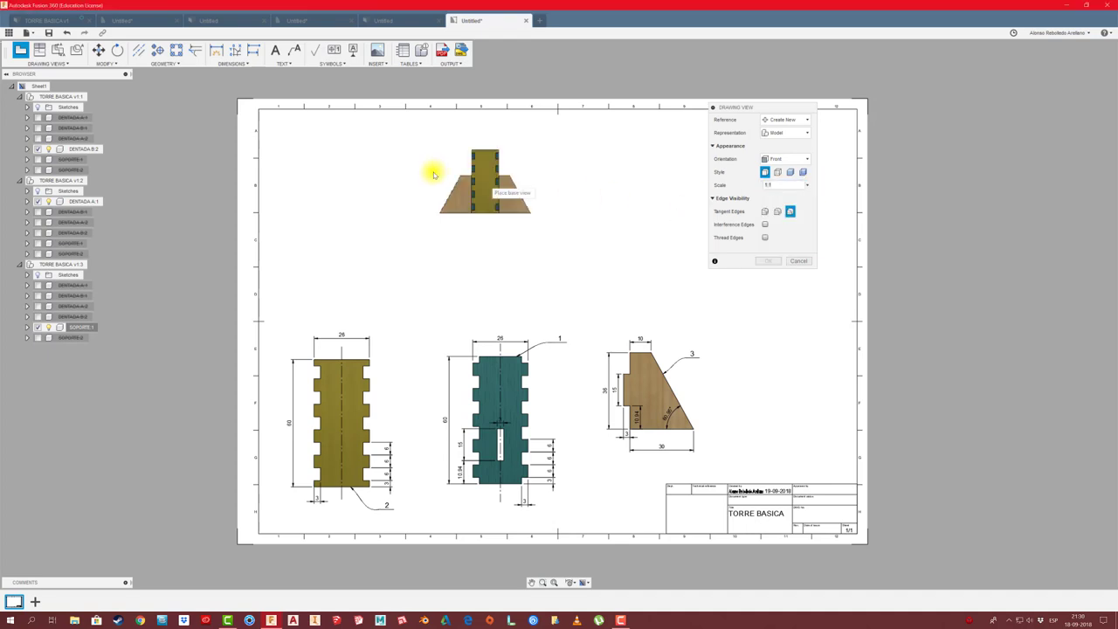
{"action": "left_click", "coordinate": [349, 179]}
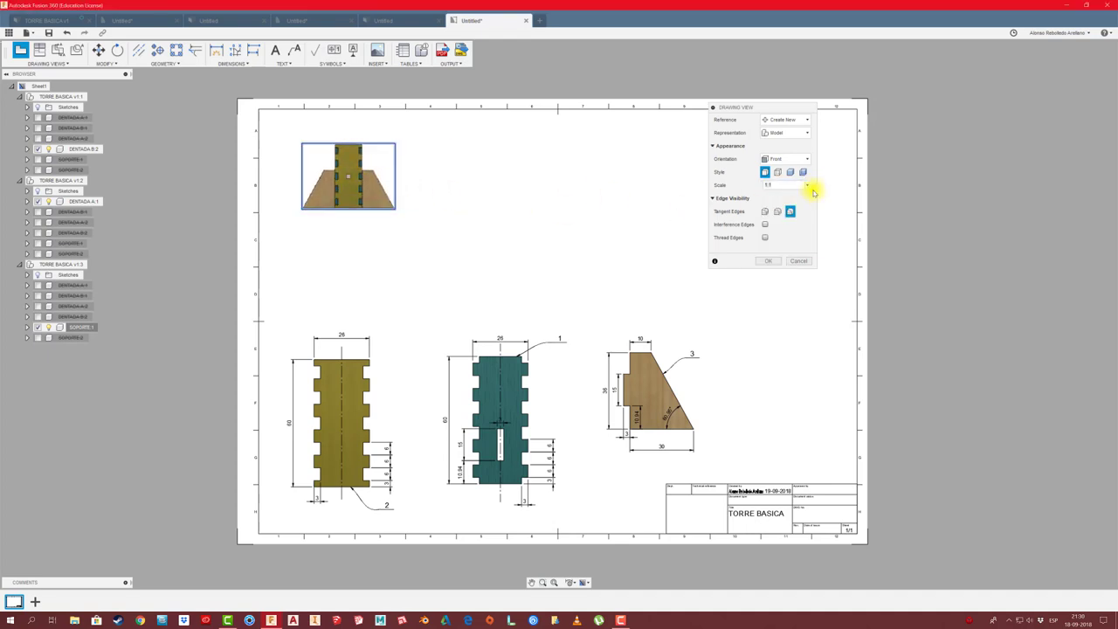
{"action": "left_click", "coordinate": [790, 172]}
{"action": "key", "text": "Return"}
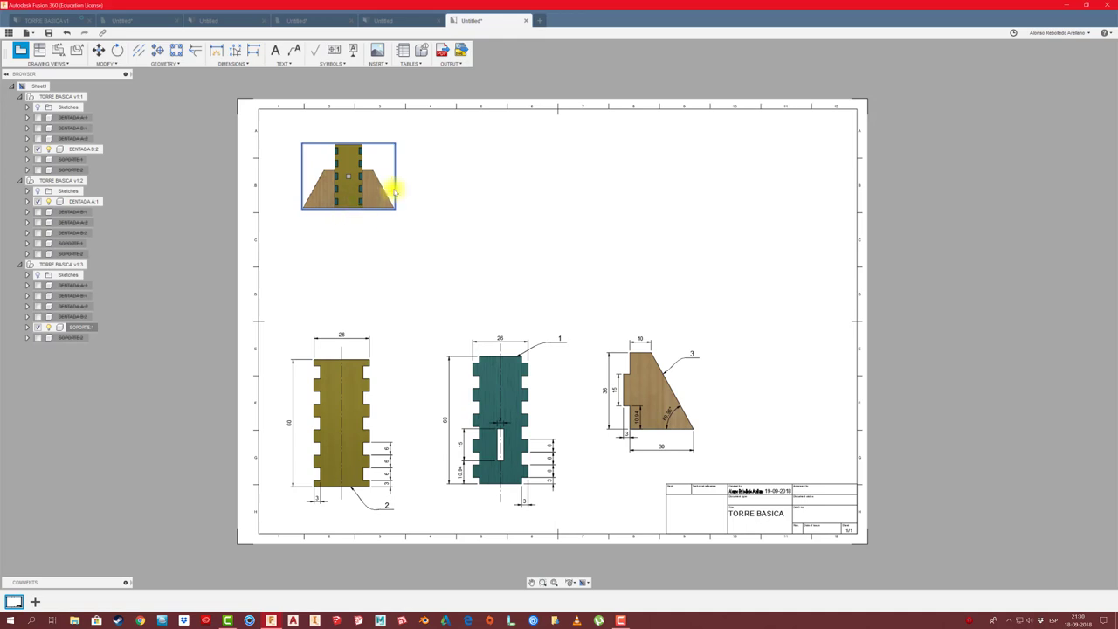
Project a top view below and a side view to the right of the tower view
{"action": "left_click", "coordinate": [39, 50]}
{"action": "left_click", "coordinate": [349, 275]}
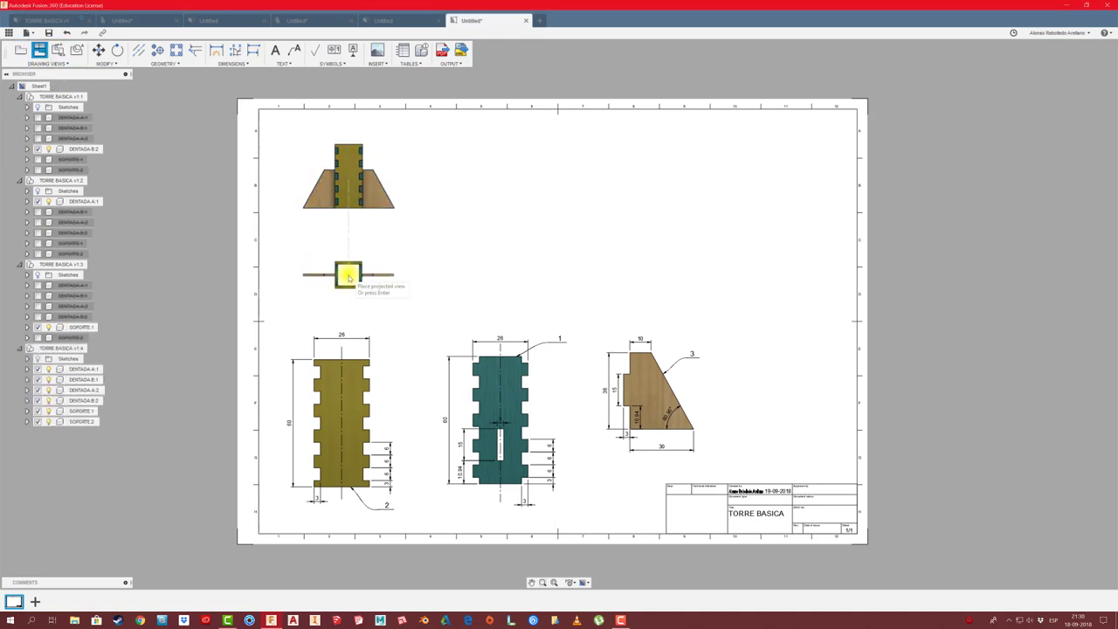
{"action": "left_click", "coordinate": [472, 176]}
{"action": "right_click", "coordinate": [491, 174]}
{"action": "left_click", "coordinate": [512, 169]}
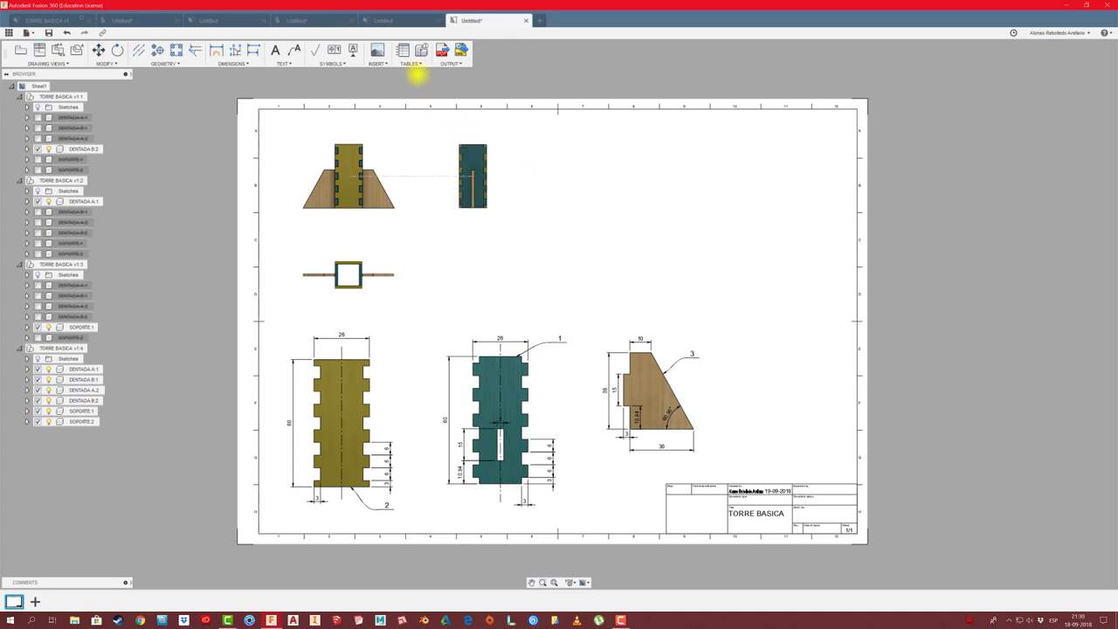
Insert a parts list from the assembly view at the sheet's top right
{"action": "left_click", "coordinate": [402, 51]}
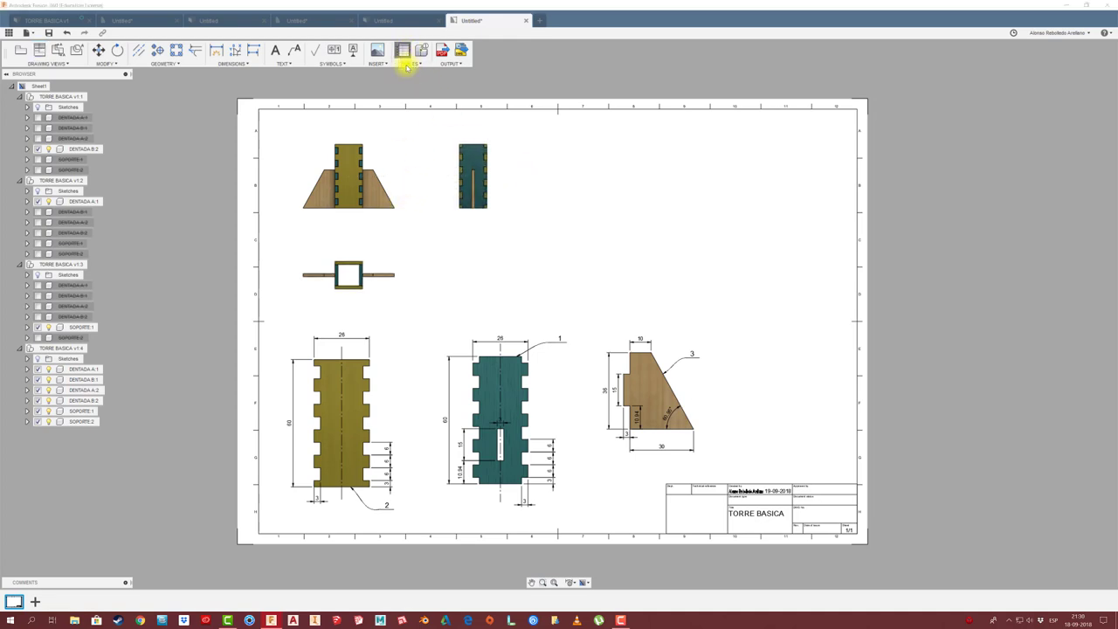
{"action": "left_click", "coordinate": [396, 180]}
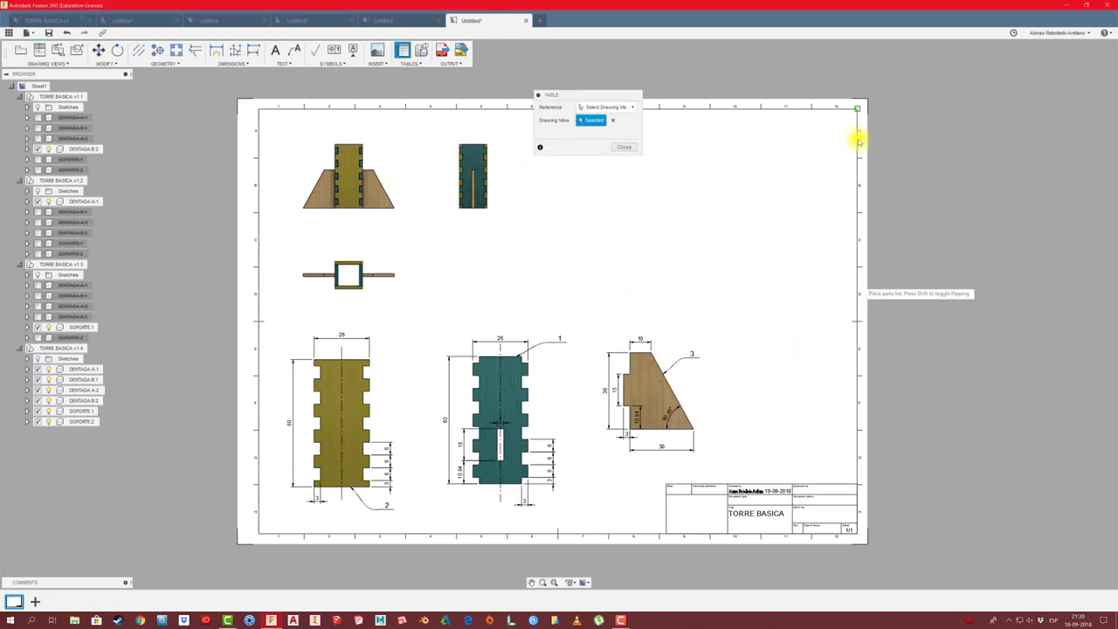
{"action": "left_click", "coordinate": [858, 108]}
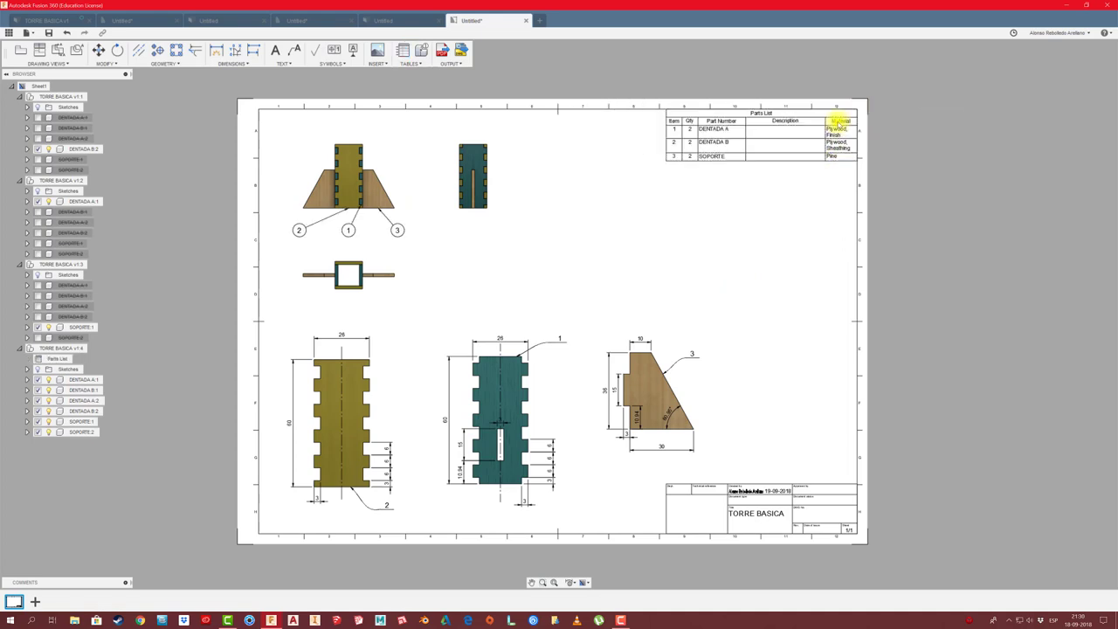
{"action": "scroll", "coordinate": [839, 122], "scroll_direction": "up", "scroll_amount": 1}
{"action": "scroll", "coordinate": [839, 126], "scroll_direction": "up", "scroll_amount": 2}
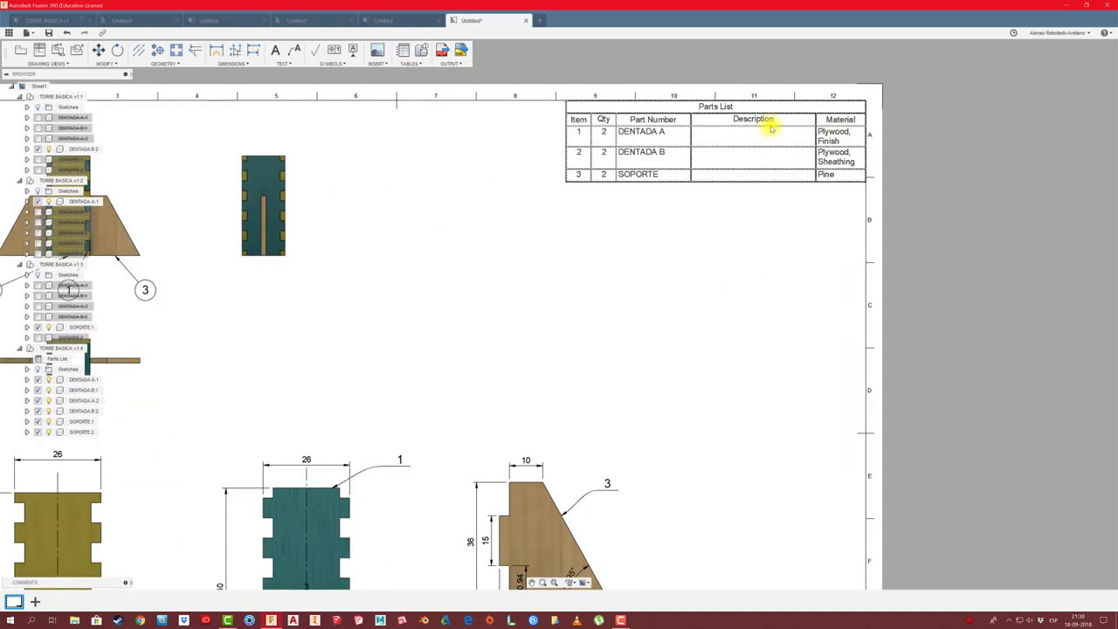
Narrow the Description column so the Material column widens
{"action": "left_click_drag", "start_coordinate": [817, 118], "coordinate": [779, 118]}
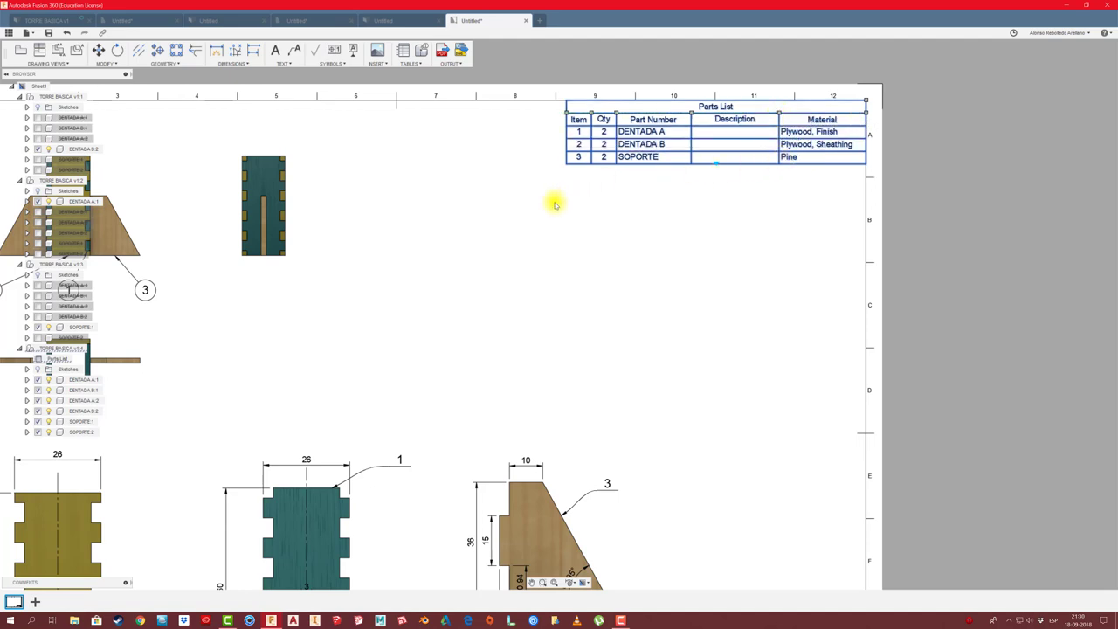
{"action": "scroll", "coordinate": [555, 206], "scroll_direction": "down", "scroll_amount": 3}
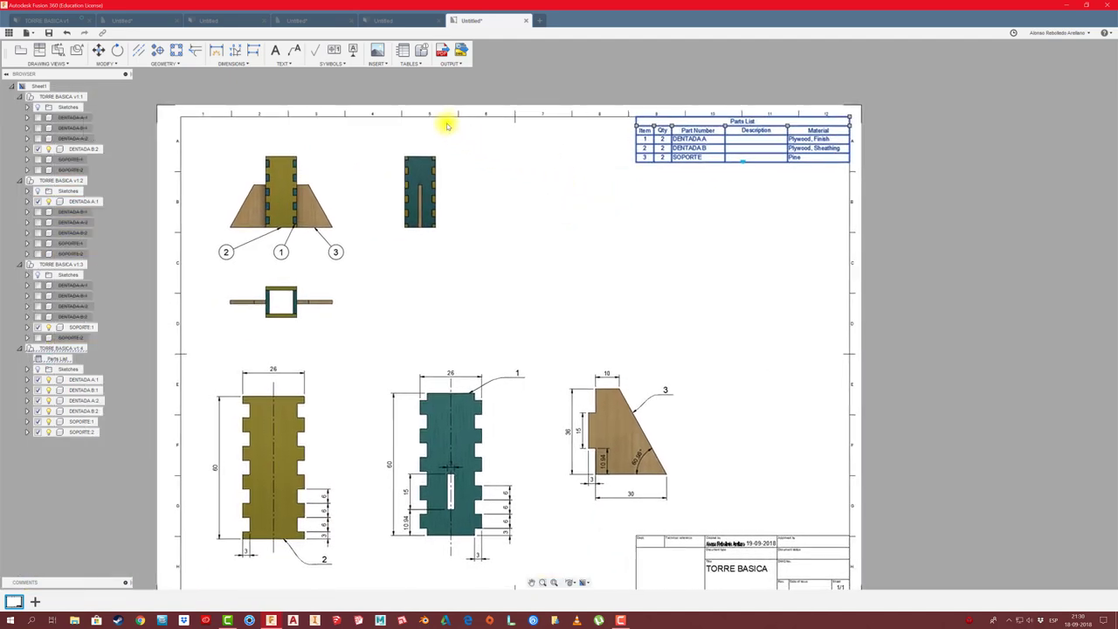
{"action": "left_click", "coordinate": [346, 243]}
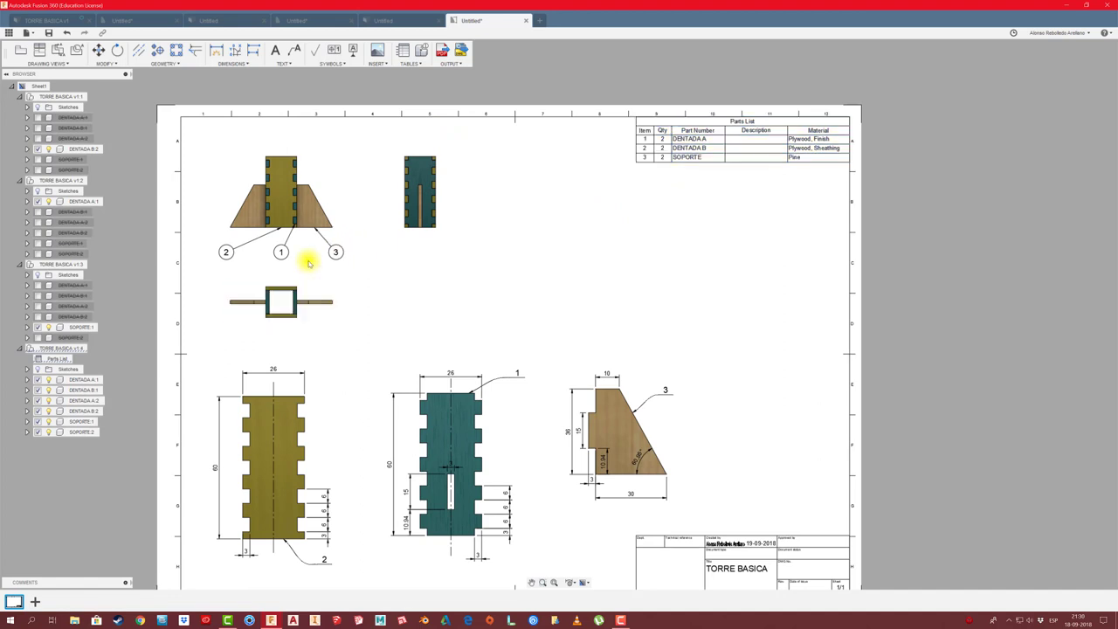
{"action": "scroll", "coordinate": [305, 258], "scroll_direction": "up", "scroll_amount": 2}
Reattach balloon 1's leader to the teal view and reposition balloons 1 and 2 below the views
{"action": "scroll", "coordinate": [308, 261], "scroll_direction": "up", "scroll_amount": 1}
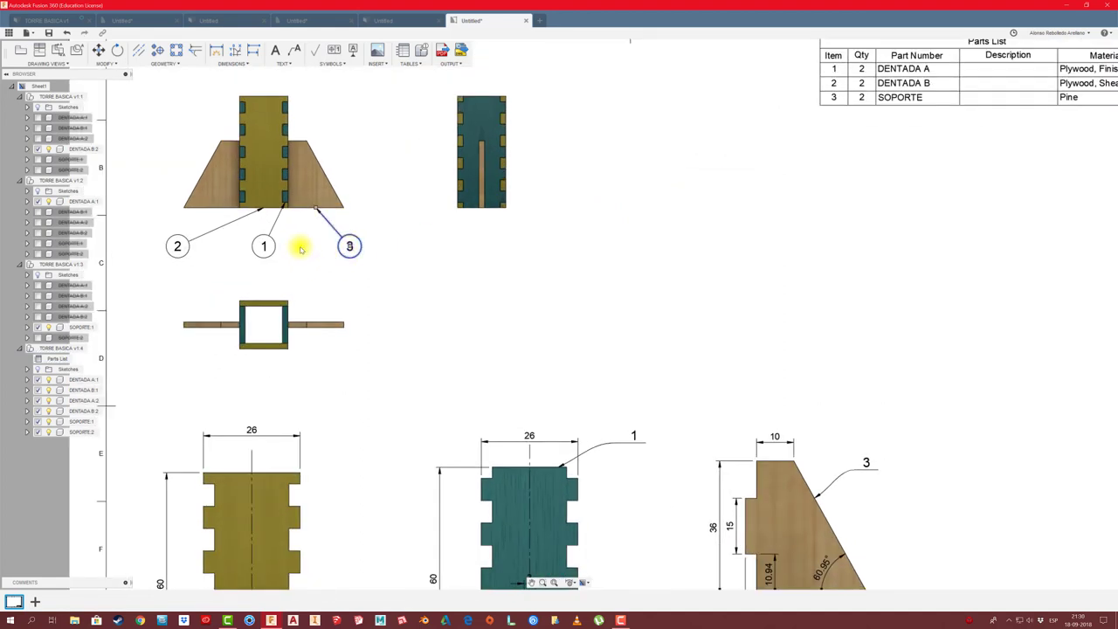
{"action": "left_click", "coordinate": [265, 248]}
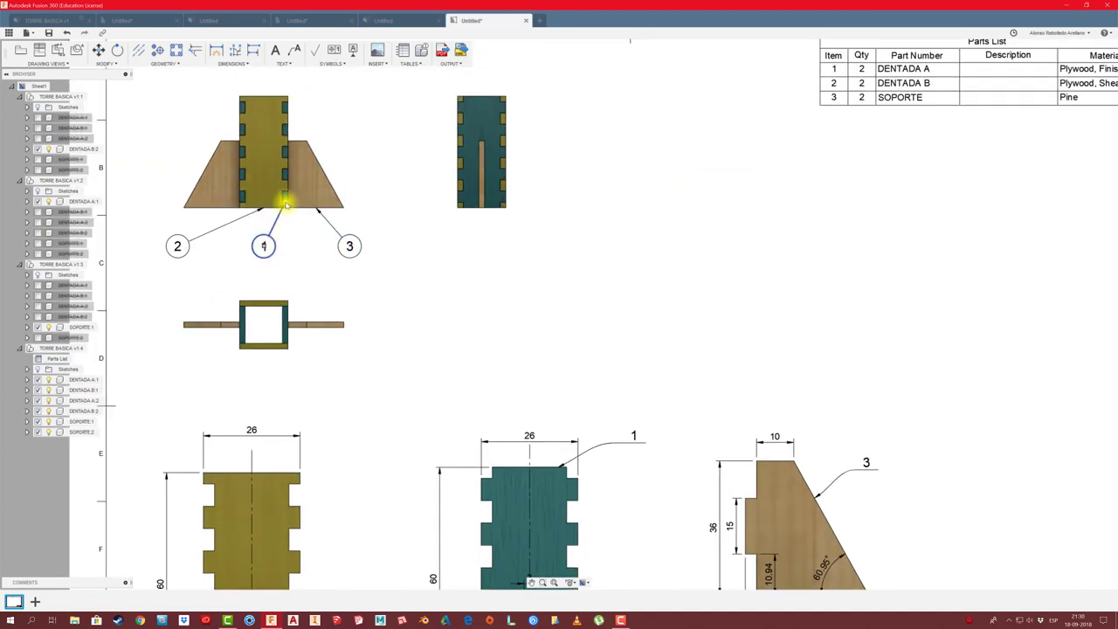
{"action": "left_click", "coordinate": [286, 203]}
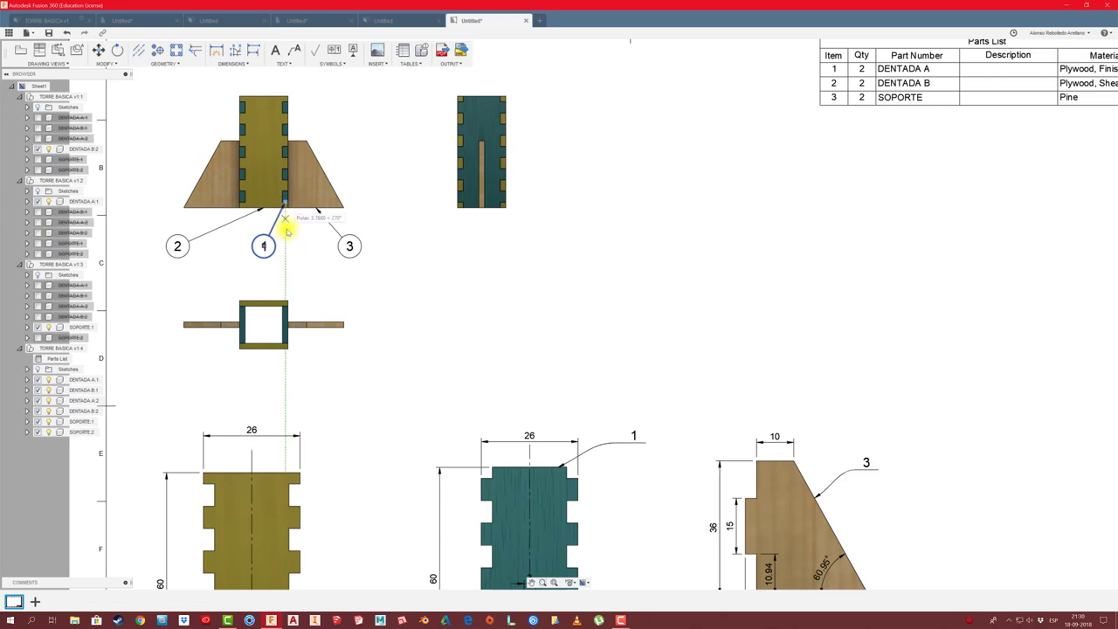
{"action": "left_click", "coordinate": [472, 208]}
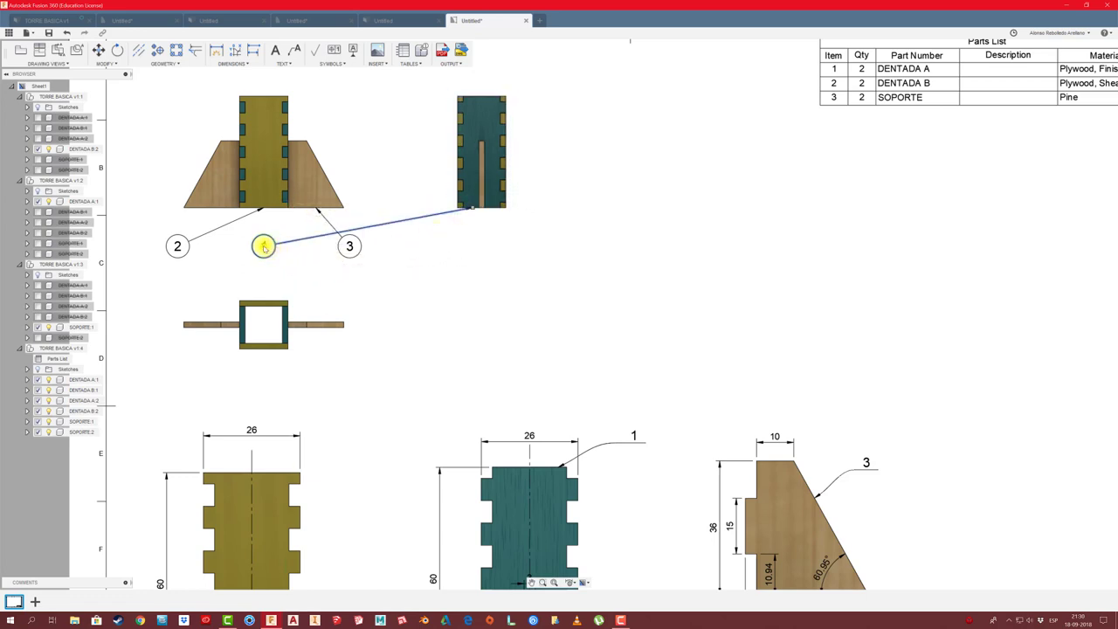
{"action": "left_click", "coordinate": [263, 247]}
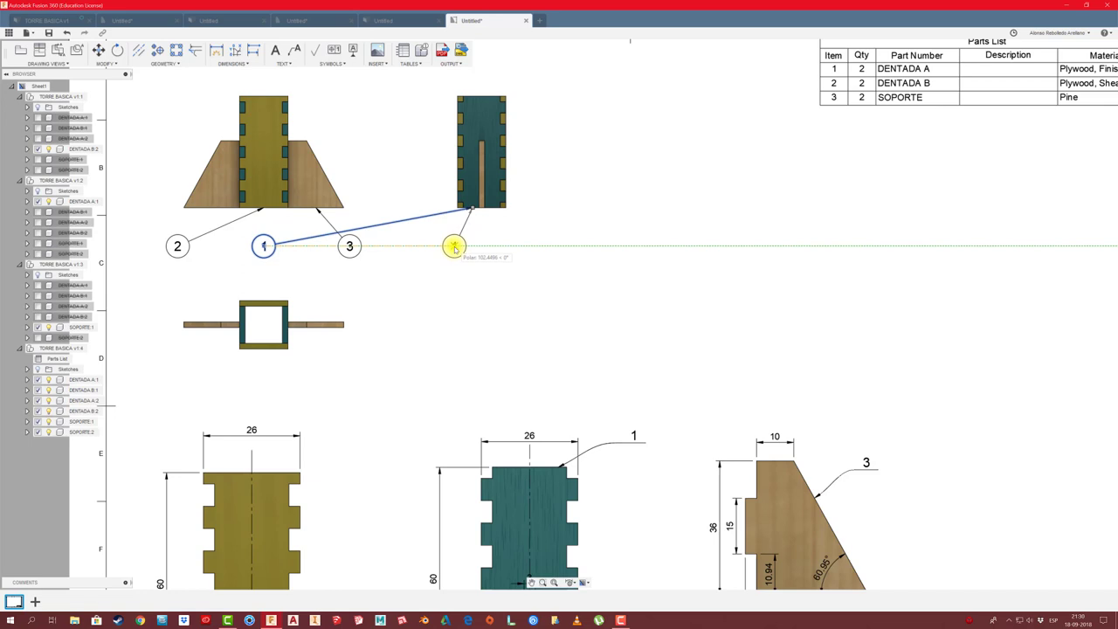
{"action": "left_click", "coordinate": [454, 248]}
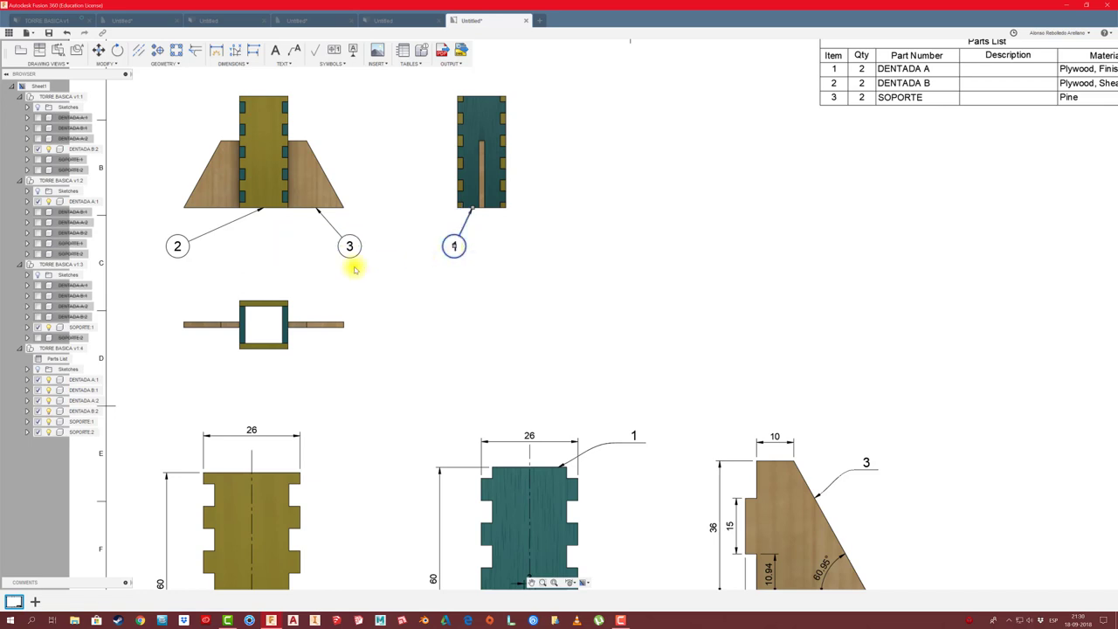
{"action": "left_click", "coordinate": [178, 247]}
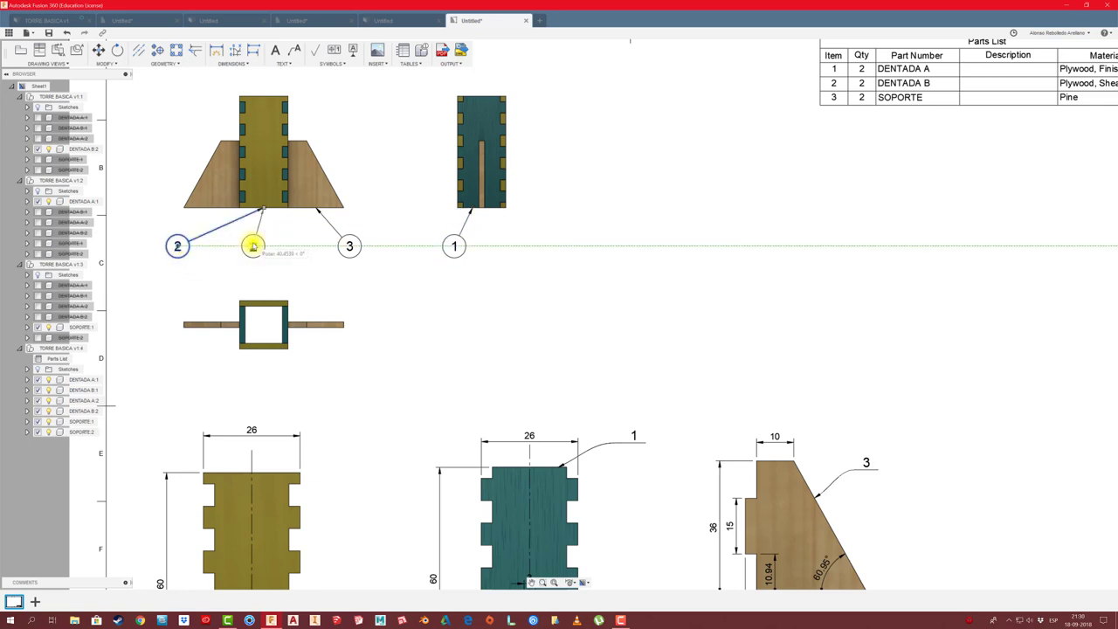
{"action": "left_click", "coordinate": [252, 246]}
Shift the teal view slightly to the left
{"action": "scroll", "coordinate": [324, 279], "scroll_direction": "down", "scroll_amount": 1}
{"action": "scroll", "coordinate": [324, 279], "scroll_direction": "down", "scroll_amount": 1}
{"action": "scroll", "coordinate": [337, 299], "scroll_direction": "down", "scroll_amount": 2}
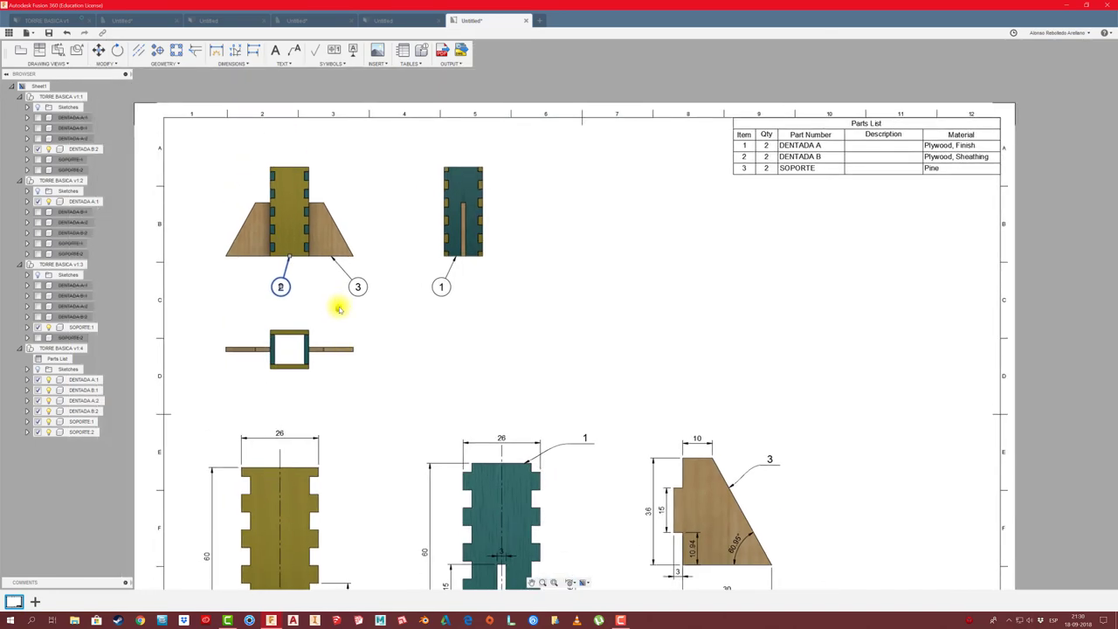
{"action": "scroll", "coordinate": [339, 309], "scroll_direction": "down", "scroll_amount": 1}
{"action": "scroll", "coordinate": [489, 239], "scroll_direction": "down", "scroll_amount": 1}
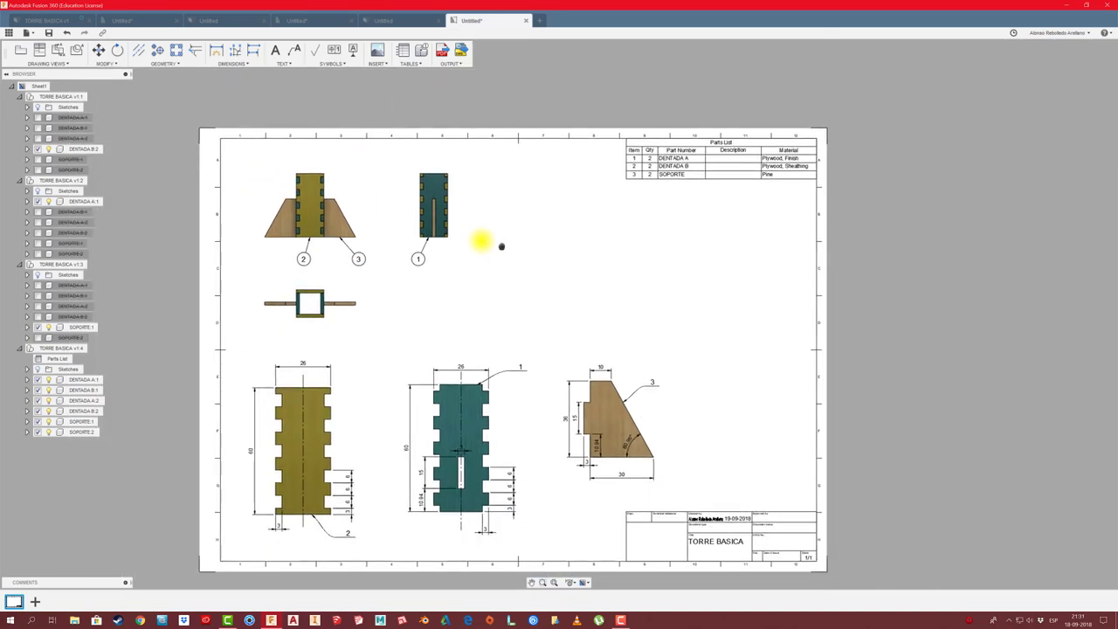
{"action": "scroll", "coordinate": [472, 239], "scroll_direction": "down", "scroll_amount": 1}
{"action": "middle_click_drag", "start_coordinate": [478, 244], "coordinate": [471, 253]}
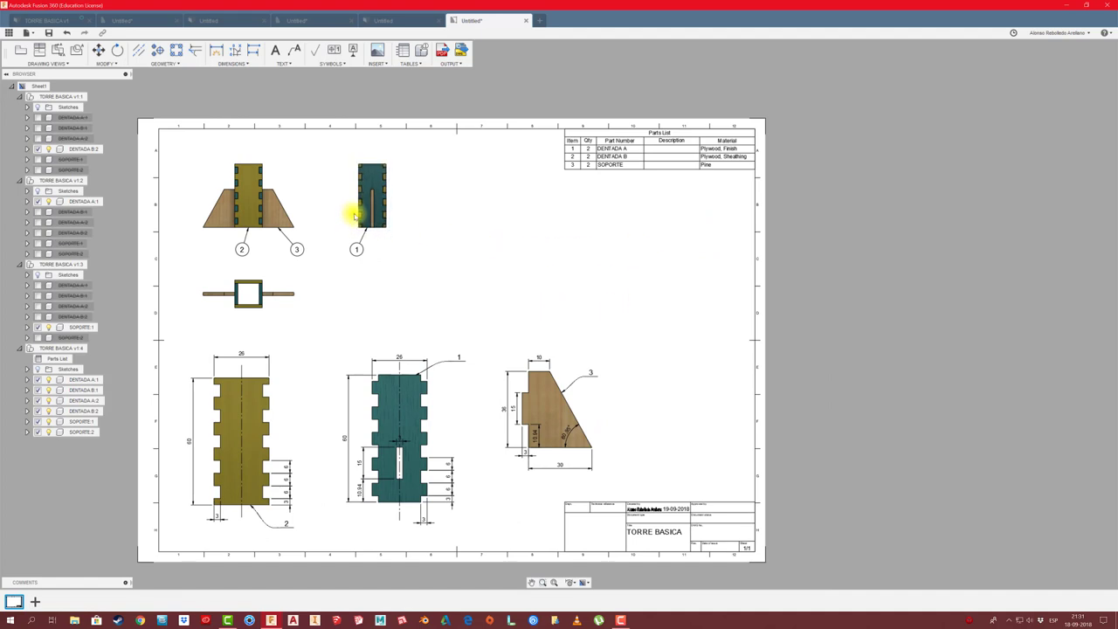
{"action": "left_click_drag", "start_coordinate": [373, 198], "coordinate": [354, 198]}
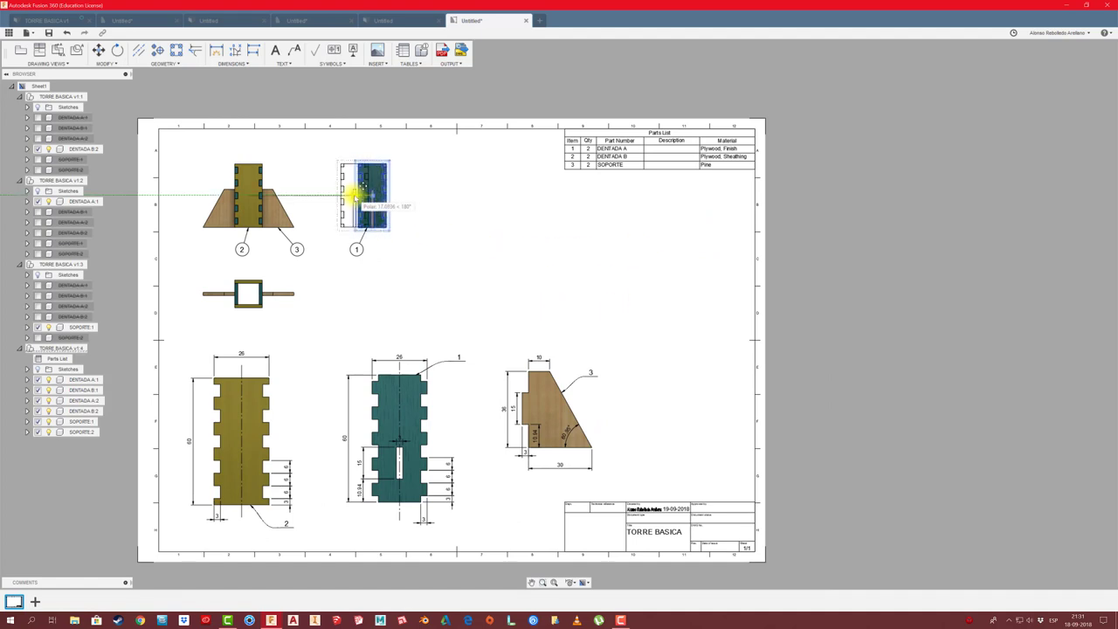
{"action": "scroll", "coordinate": [292, 183], "scroll_direction": "up", "scroll_amount": 1}
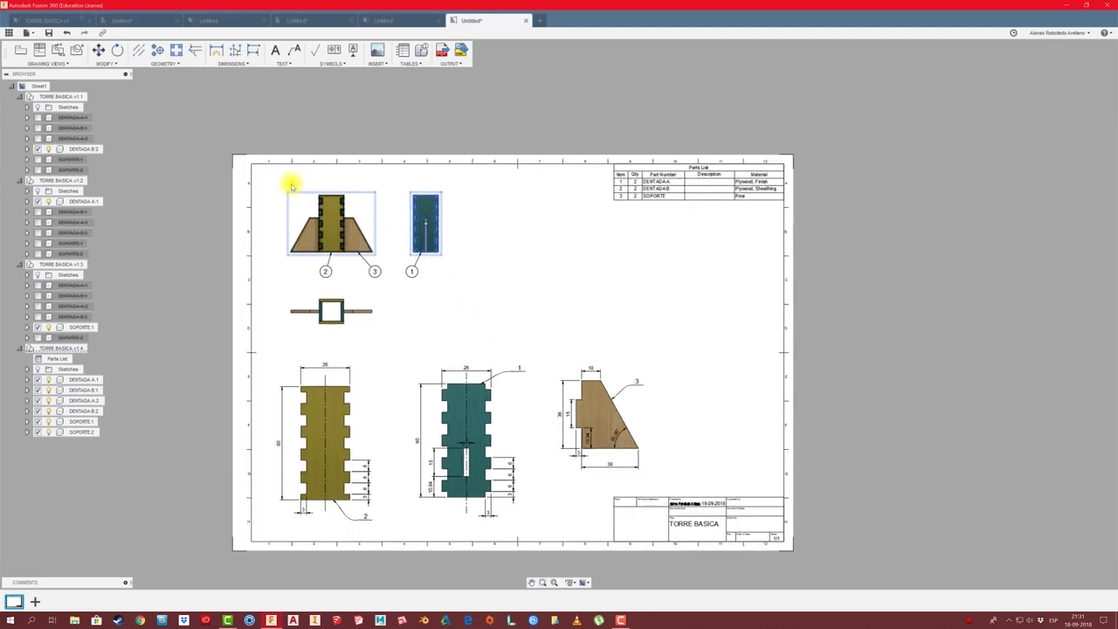
{"action": "scroll", "coordinate": [399, 169], "scroll_direction": "up", "scroll_amount": 2}
{"action": "scroll", "coordinate": [238, 98], "scroll_direction": "up", "scroll_amount": 2}
Attempt a centre line on the front view's sloped edge, then cancel and select the view
{"action": "left_click", "coordinate": [138, 50]}
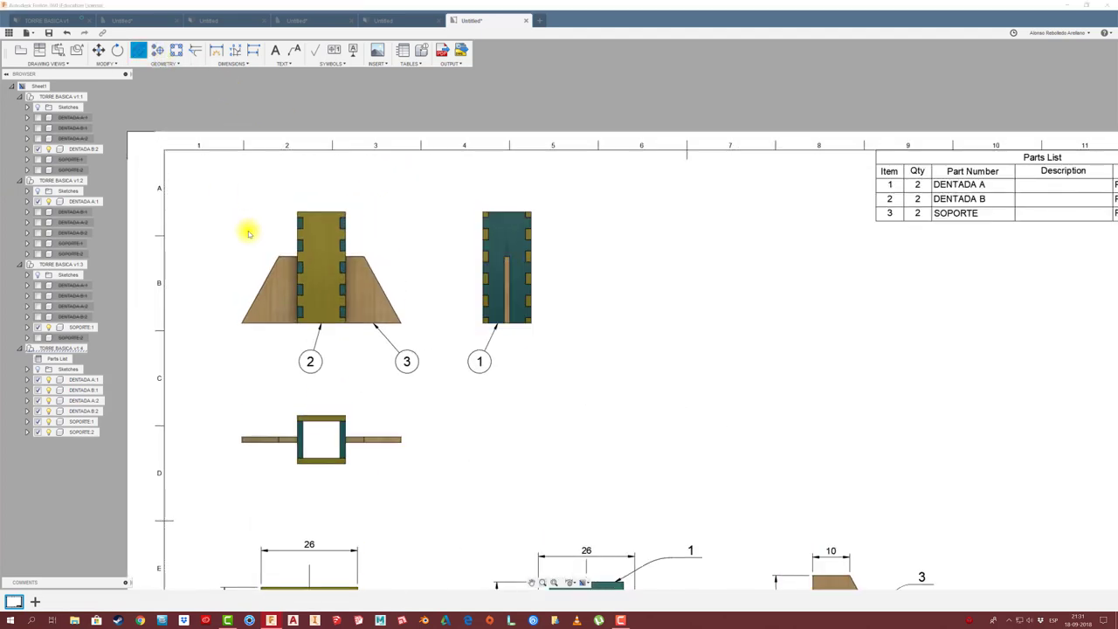
{"action": "left_click", "coordinate": [381, 293]}
{"action": "key", "text": "Escape"}
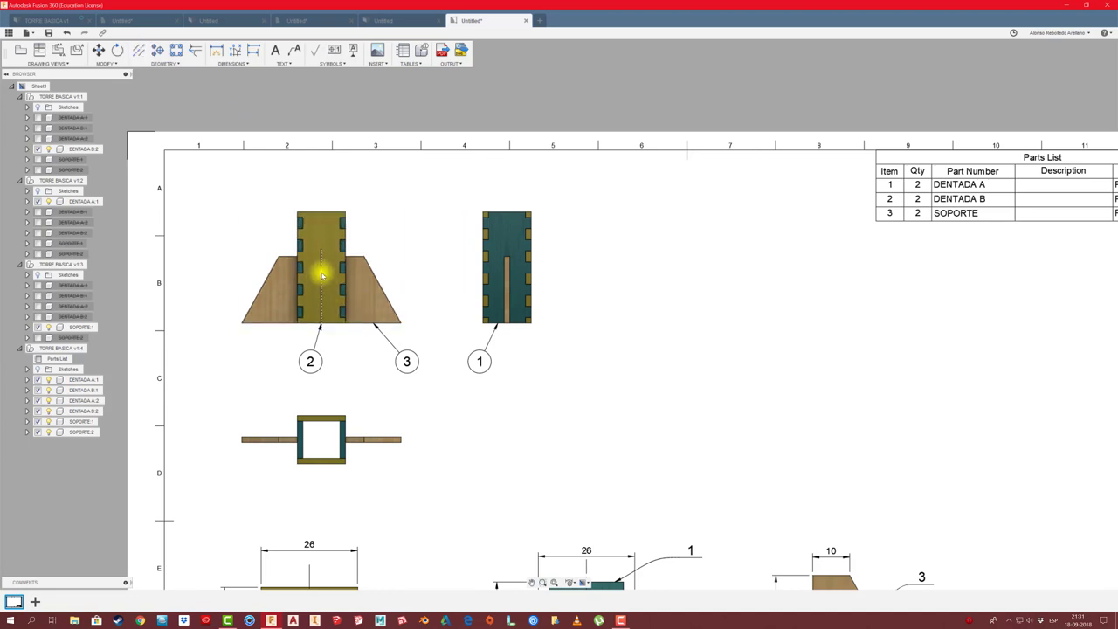
{"action": "left_click", "coordinate": [336, 325]}
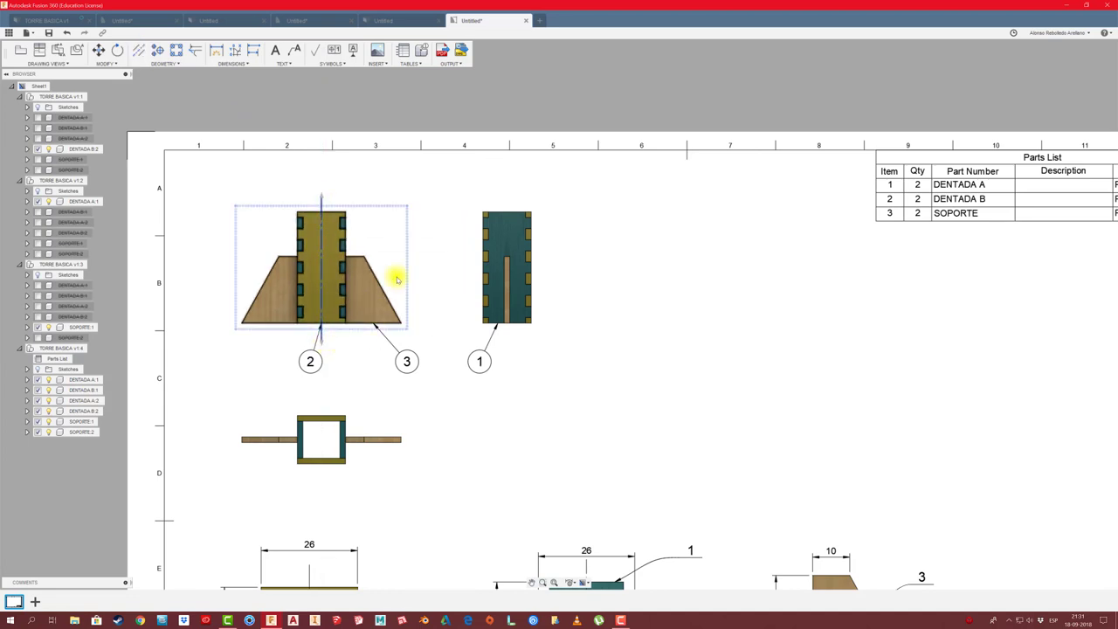
Add a centre line through view 1's slot and extend it above the part
{"action": "left_click", "coordinate": [140, 51]}
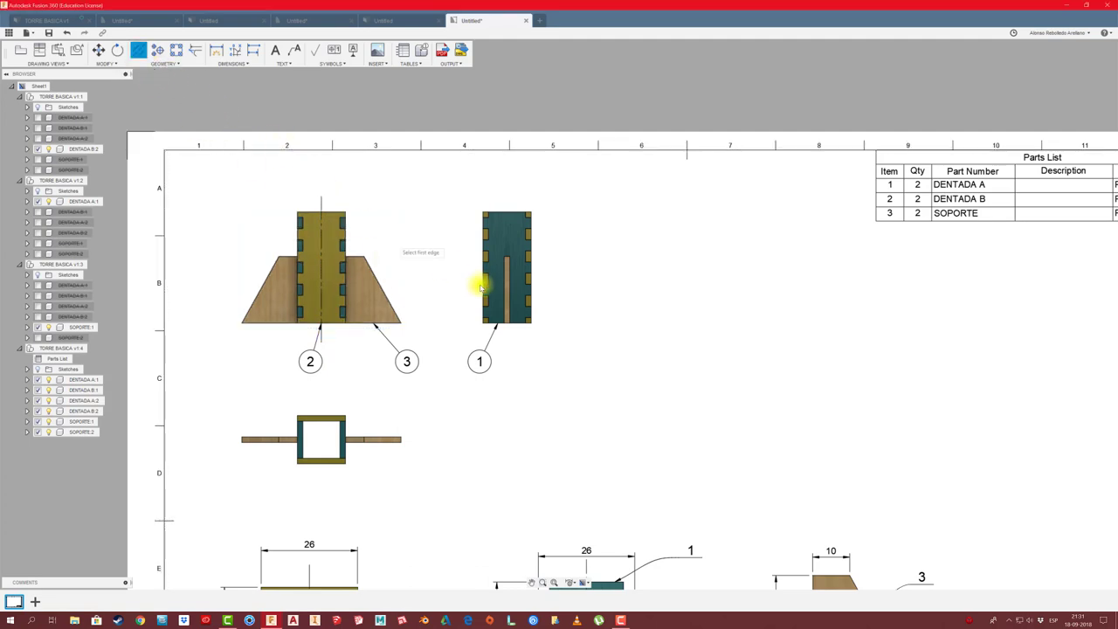
{"action": "scroll", "coordinate": [513, 307], "scroll_direction": "up", "scroll_amount": 3}
{"action": "left_click", "coordinate": [517, 308]}
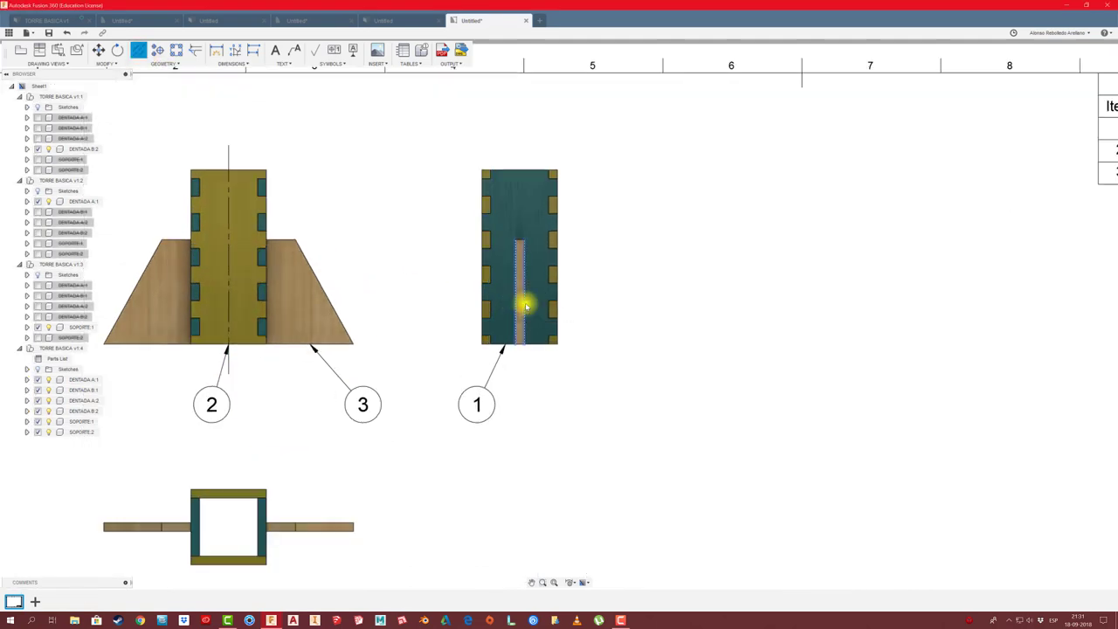
{"action": "left_click", "coordinate": [520, 291]}
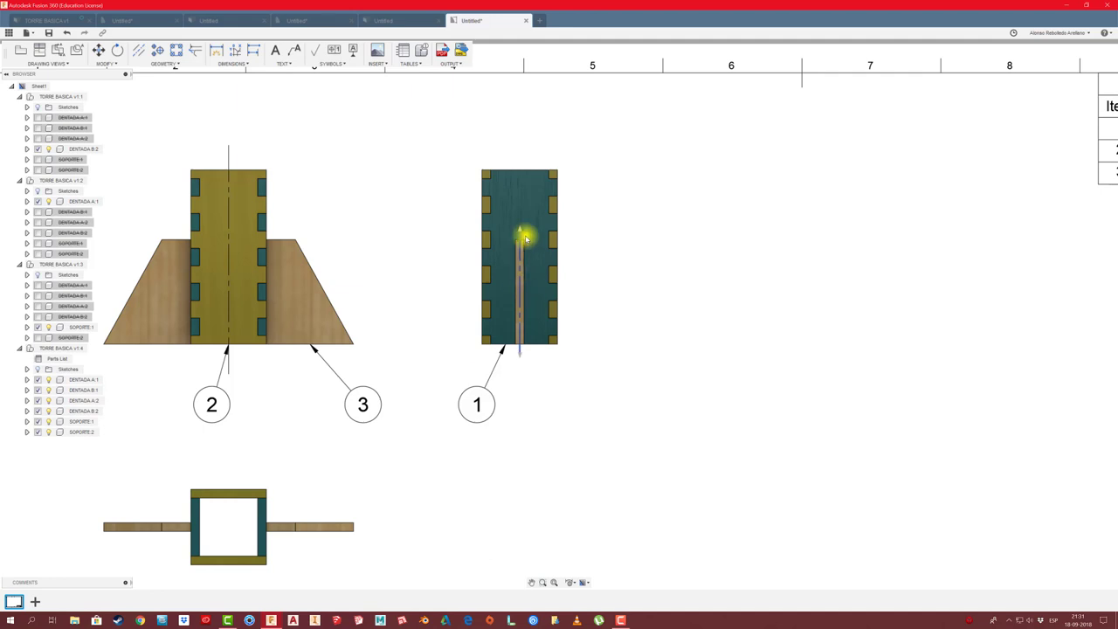
{"action": "left_click", "coordinate": [519, 233]}
{"action": "left_click", "coordinate": [531, 152]}
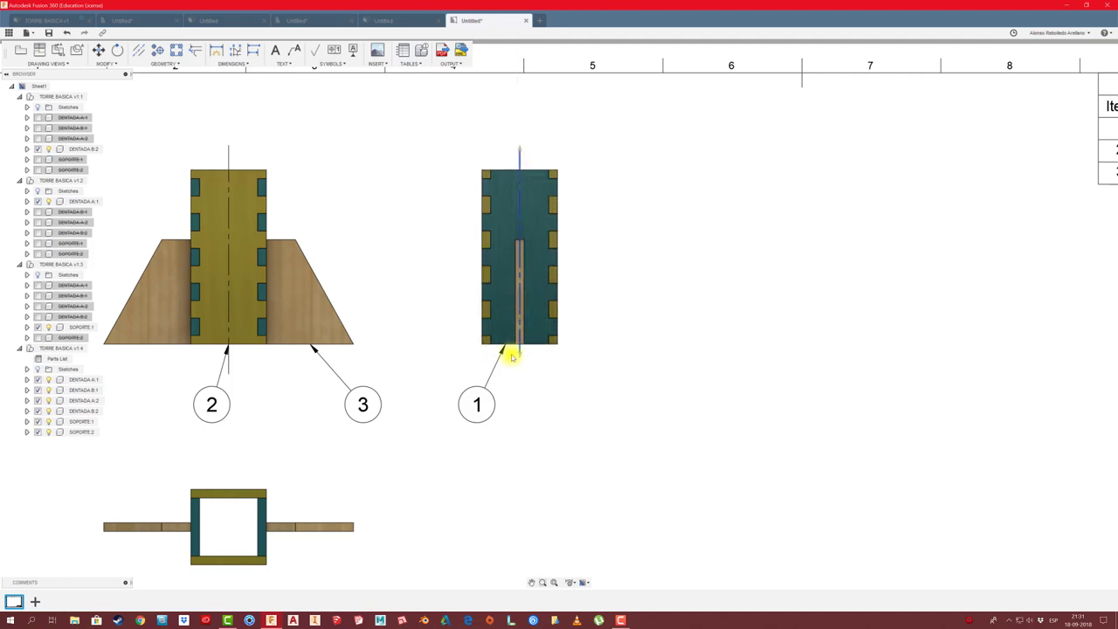
{"action": "scroll", "coordinate": [512, 398], "scroll_direction": "down", "scroll_amount": 3}
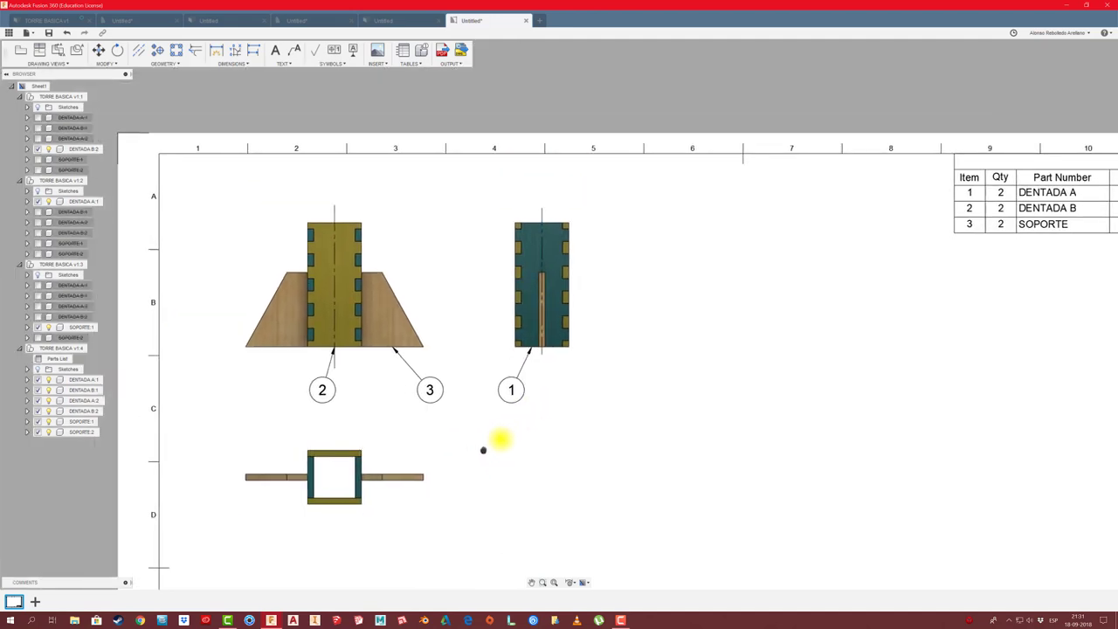
{"action": "scroll", "coordinate": [382, 492], "scroll_direction": "up", "scroll_amount": 2}
{"action": "scroll", "coordinate": [289, 332], "scroll_direction": "up", "scroll_amount": 2}
Add a horizontal centre line across the plan view, extended past both sides
{"action": "left_click", "coordinate": [138, 50]}
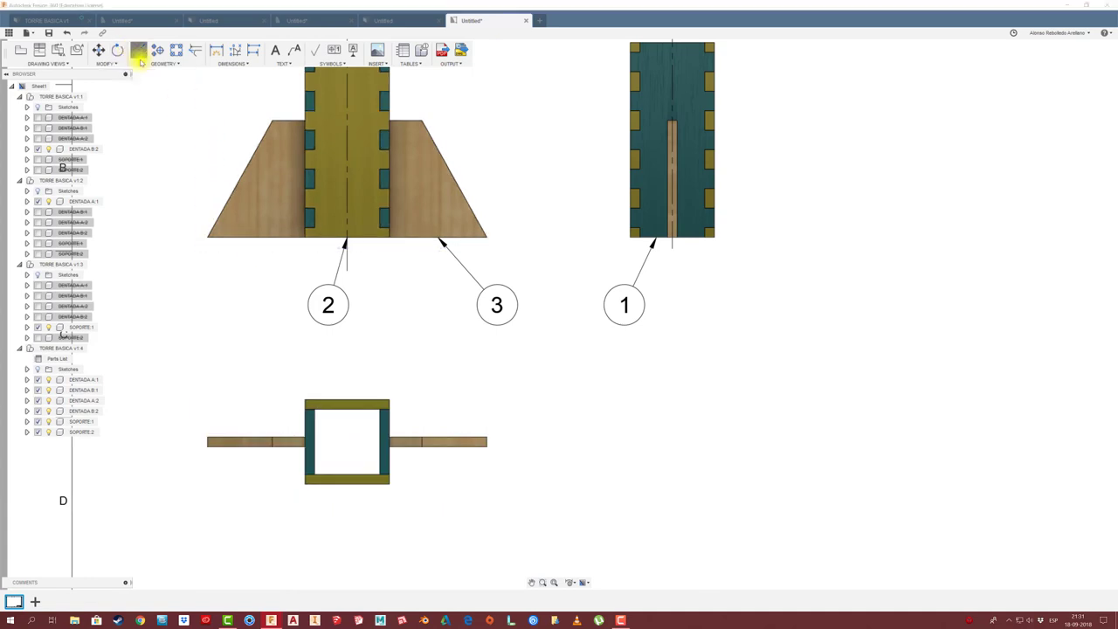
{"action": "left_click", "coordinate": [247, 444]}
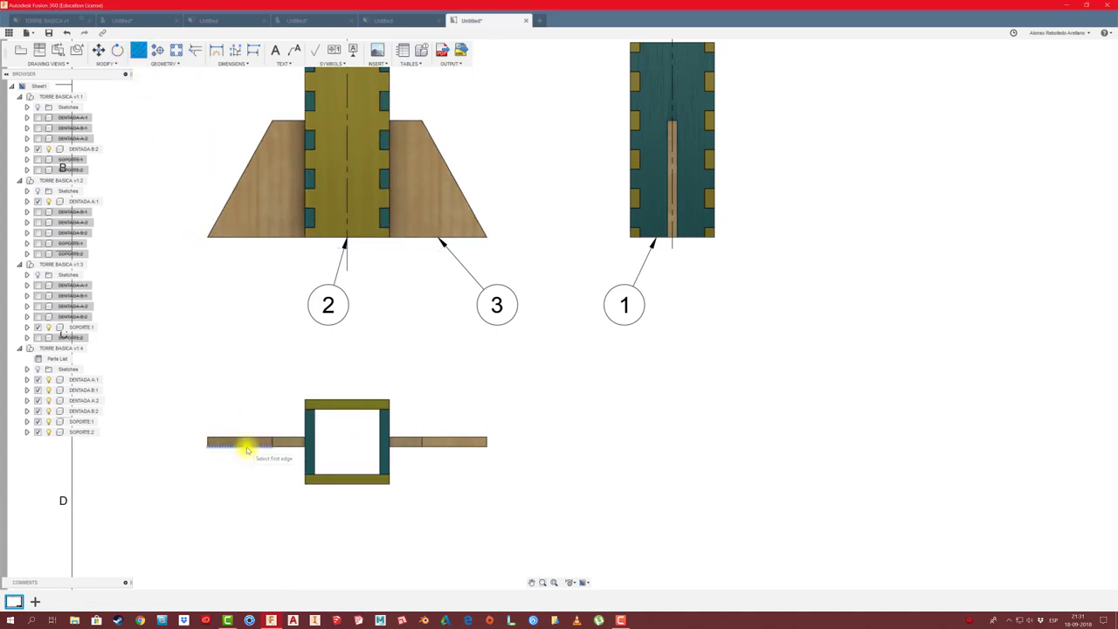
{"action": "left_click", "coordinate": [451, 442]}
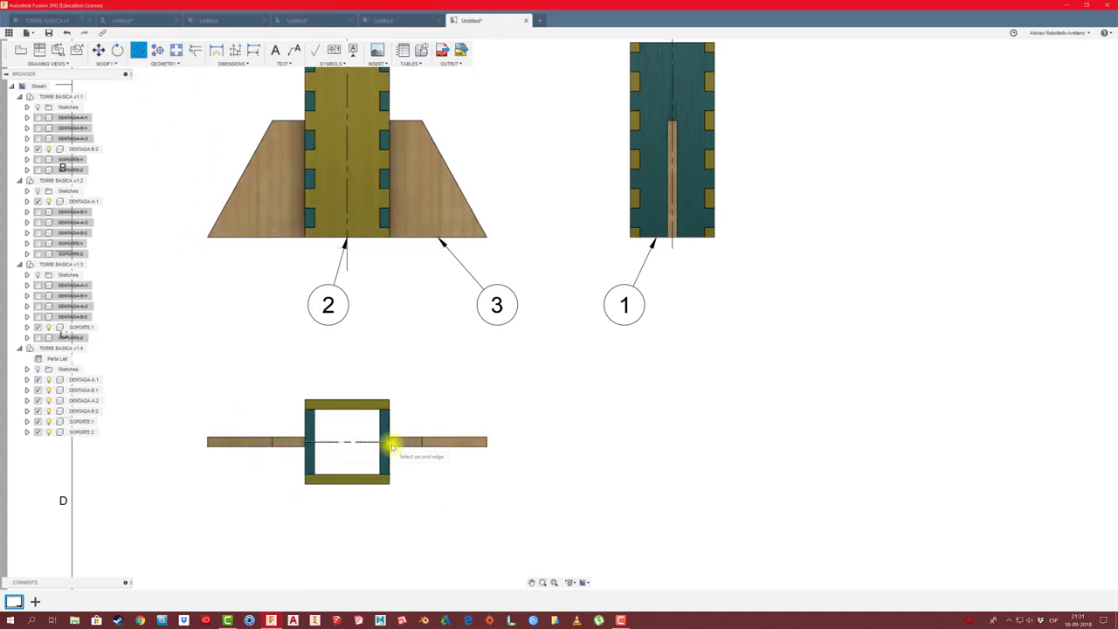
{"action": "left_click", "coordinate": [389, 453]}
{"action": "key", "text": "Escape"}
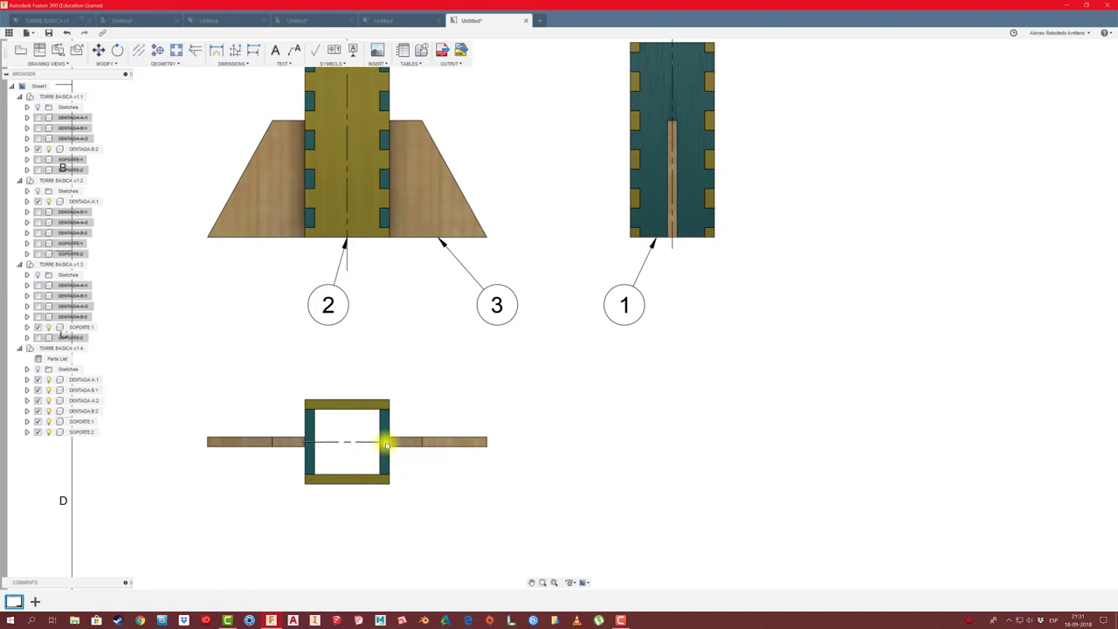
{"action": "left_click_drag", "start_coordinate": [392, 443], "coordinate": [509, 442]}
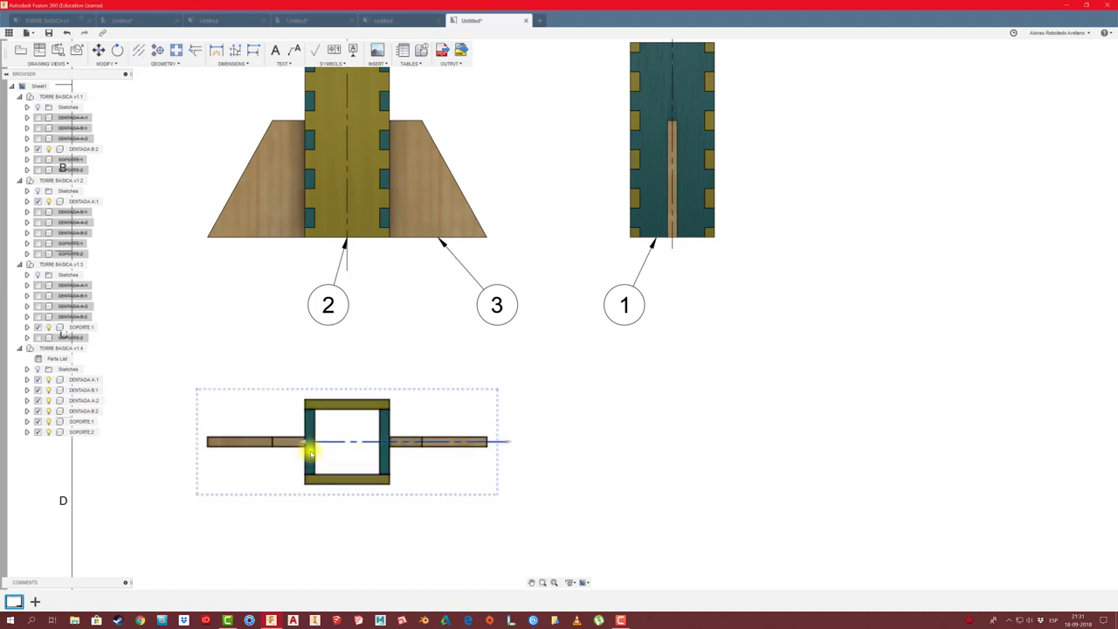
{"action": "left_click_drag", "start_coordinate": [307, 444], "coordinate": [189, 442]}
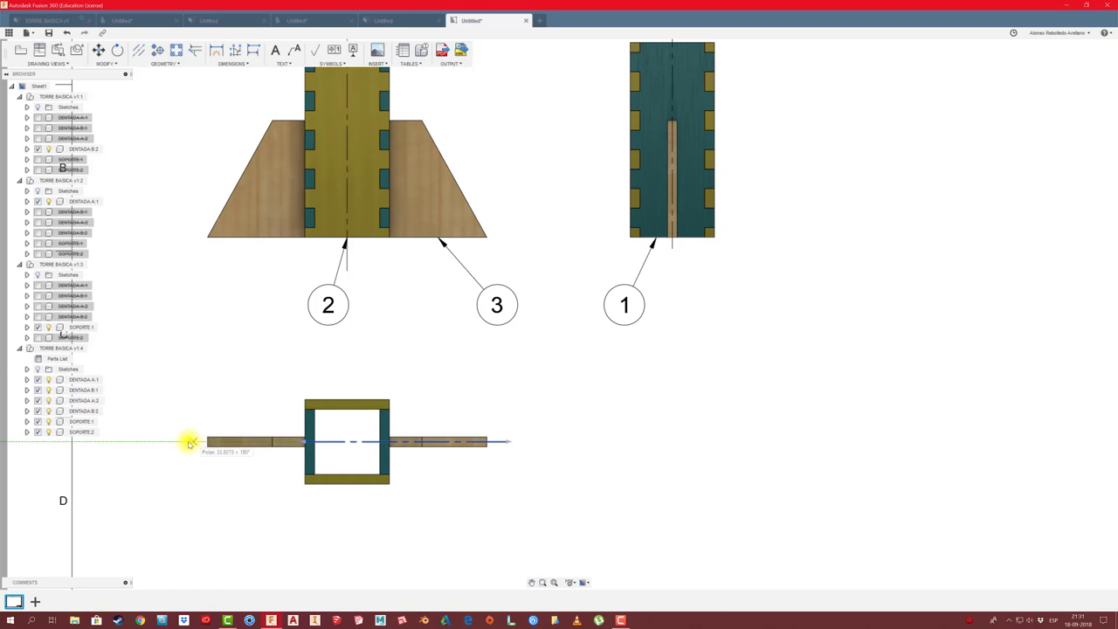
Add a vertical centre line through the square plan view
{"action": "left_click", "coordinate": [138, 50]}
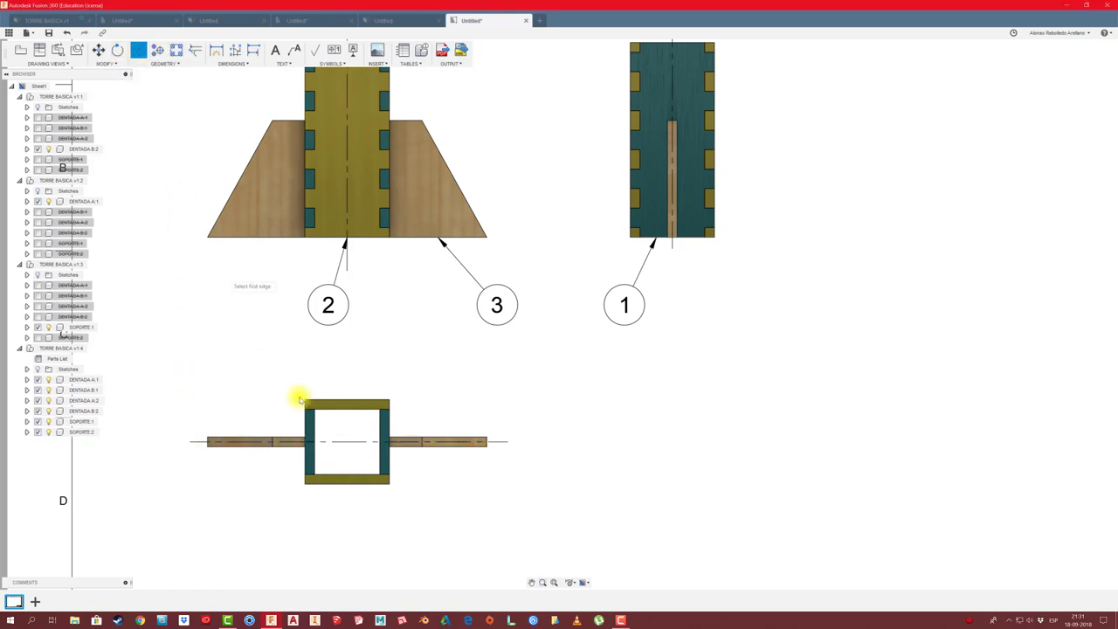
{"action": "left_click", "coordinate": [306, 426]}
{"action": "left_click", "coordinate": [386, 429]}
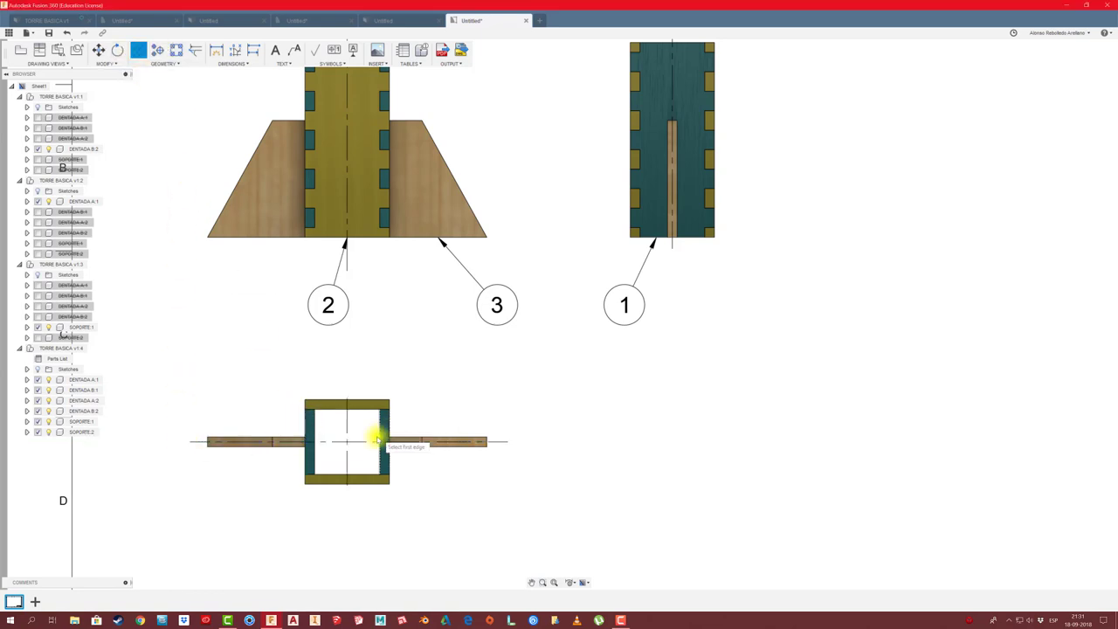
{"action": "key", "text": "Escape"}
{"action": "scroll", "coordinate": [533, 402], "scroll_direction": "down", "scroll_amount": 1}
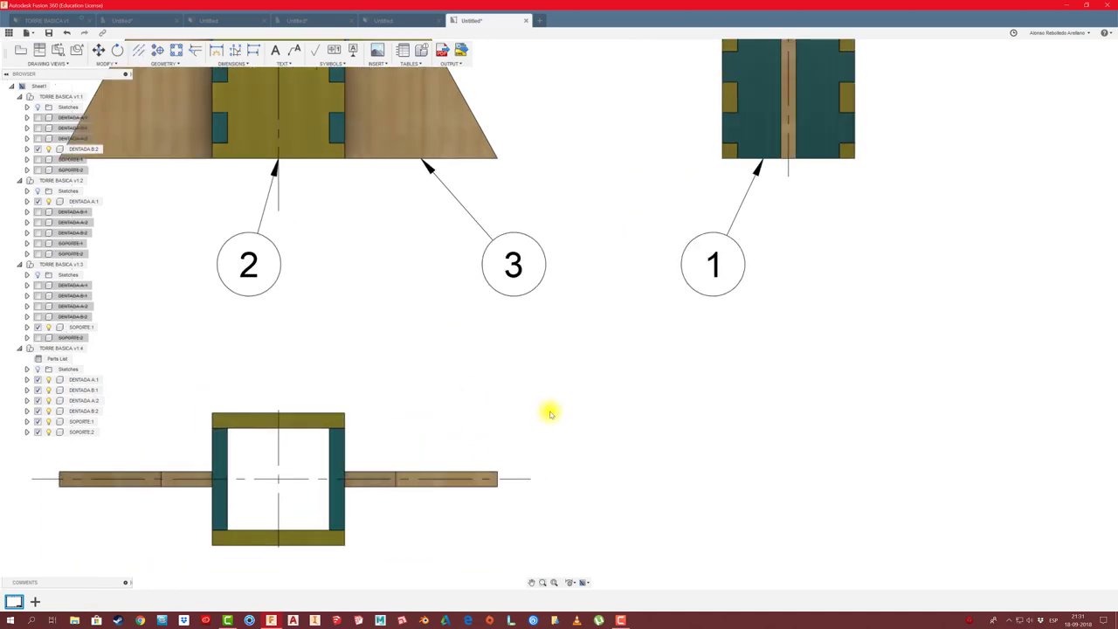
{"action": "scroll", "coordinate": [546, 409], "scroll_direction": "down", "scroll_amount": 1}
{"action": "scroll", "coordinate": [547, 406], "scroll_direction": "down", "scroll_amount": 1}
{"action": "scroll", "coordinate": [549, 405], "scroll_direction": "down", "scroll_amount": 1}
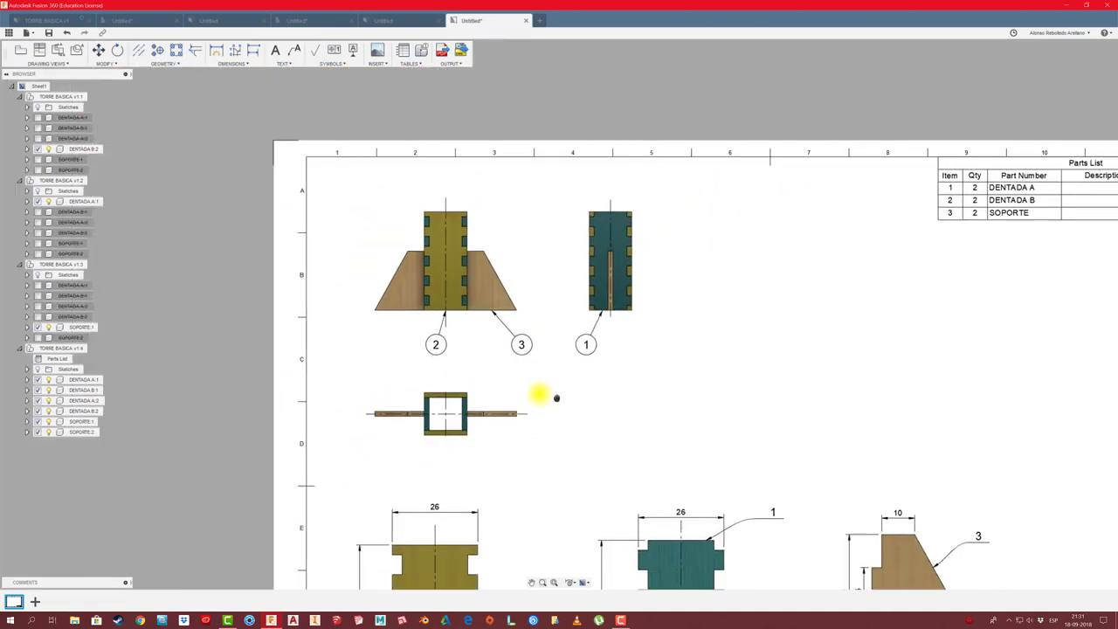
Add the note 'Esc 1:1' in a text box and nudge it beside the plan view
{"action": "left_click", "coordinate": [474, 199]}
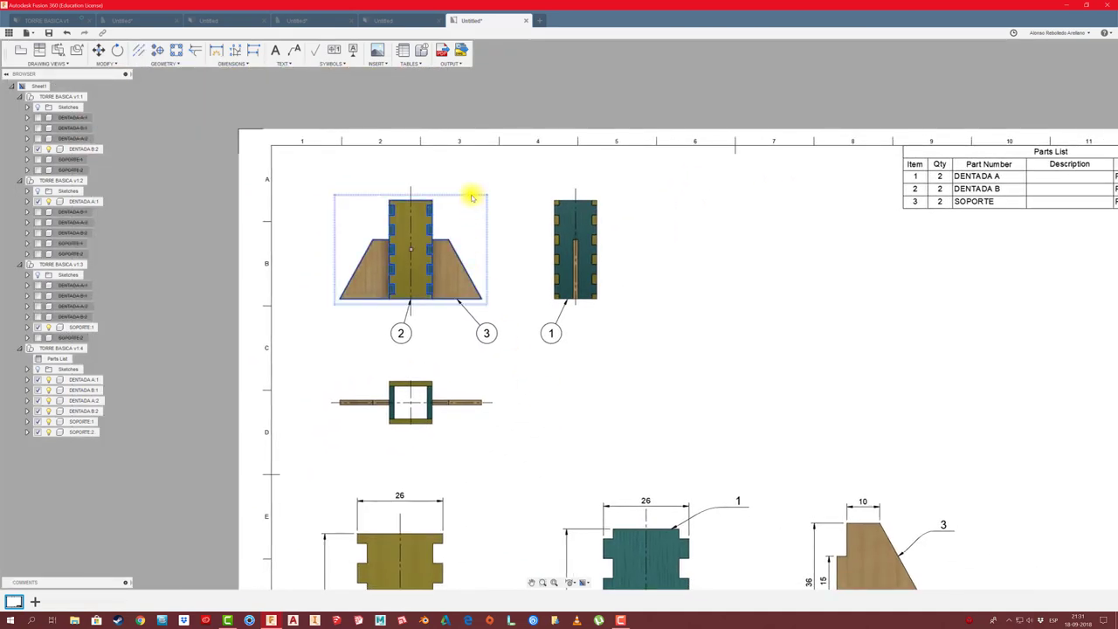
{"action": "middle_click_drag", "start_coordinate": [492, 187], "coordinate": [487, 226]}
{"action": "scroll", "coordinate": [488, 223], "scroll_direction": "up", "scroll_amount": 2}
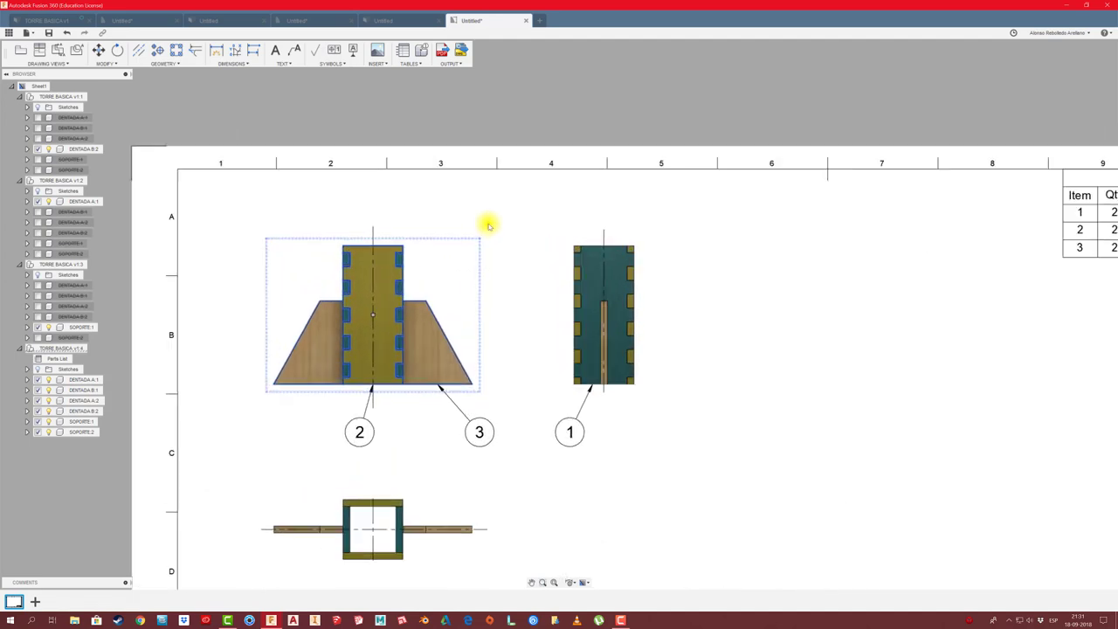
{"action": "left_click", "coordinate": [275, 50]}
{"action": "left_click", "coordinate": [507, 471]}
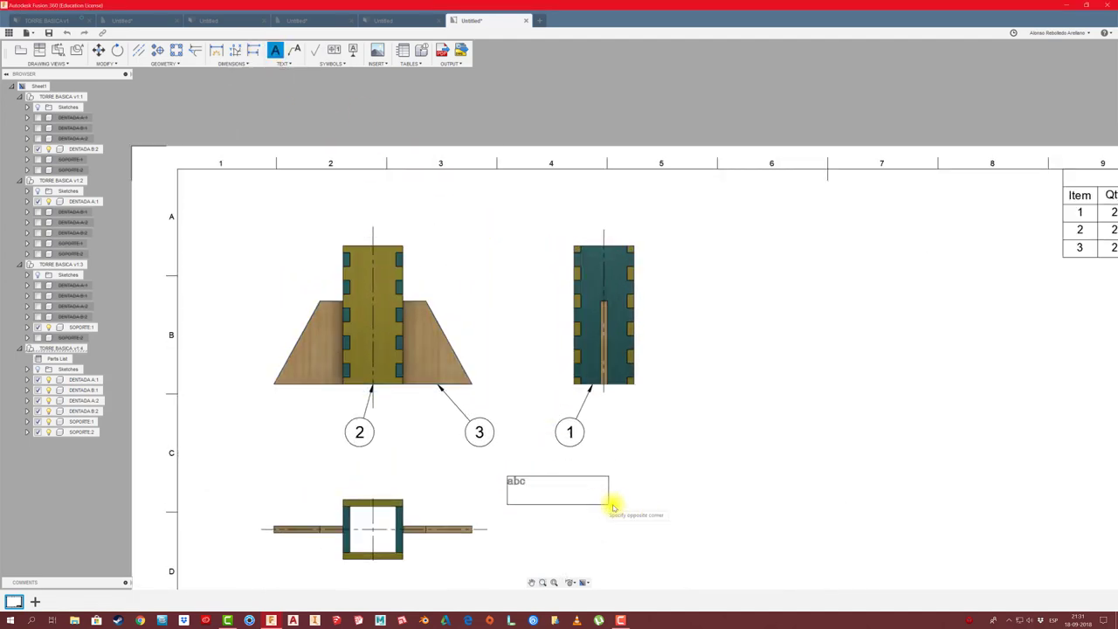
{"action": "left_click", "coordinate": [610, 505]}
{"action": "type", "text": "Esc 1:1"}
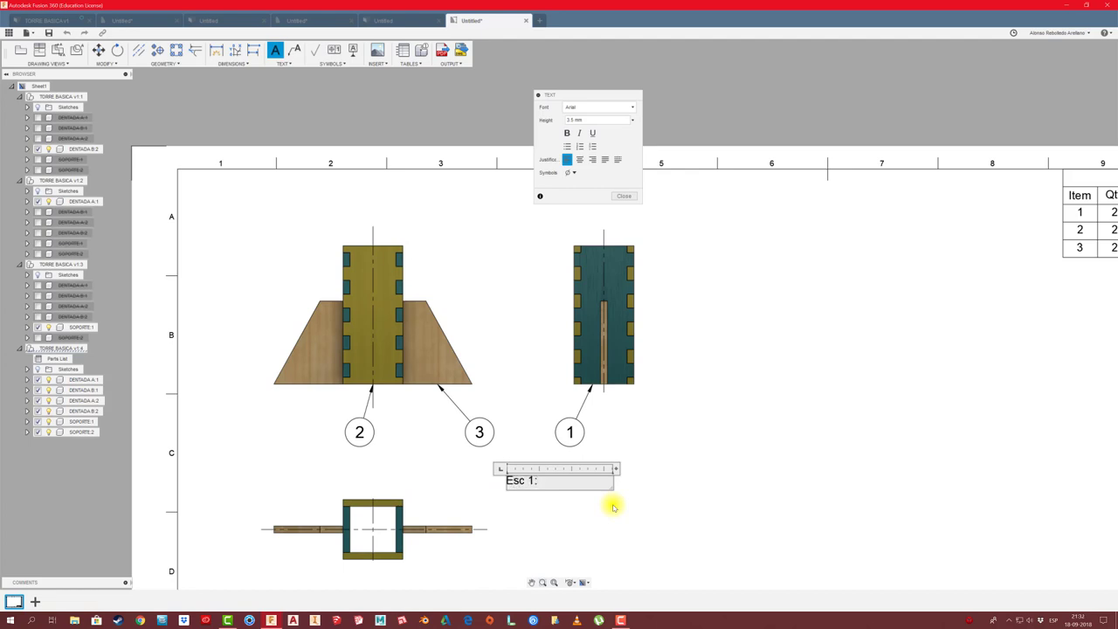
{"action": "left_click", "coordinate": [624, 198]}
{"action": "scroll", "coordinate": [553, 472], "scroll_direction": "down", "scroll_amount": 2}
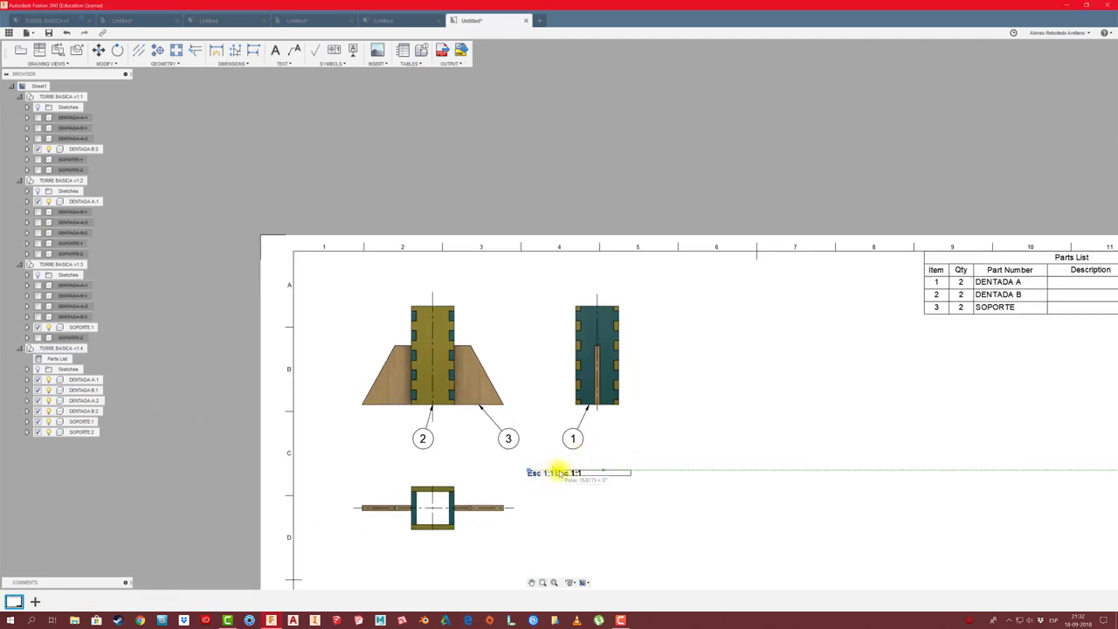
{"action": "left_click_drag", "start_coordinate": [532, 473], "coordinate": [555, 482]}
{"action": "scroll", "coordinate": [691, 466], "scroll_direction": "down", "scroll_amount": 2}
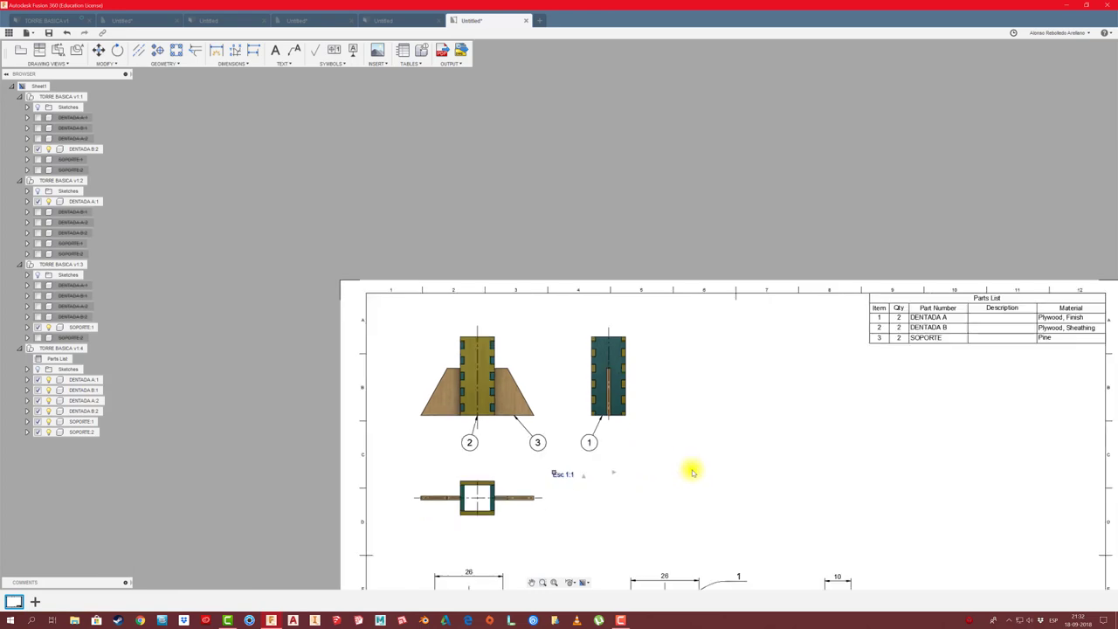
{"action": "scroll", "coordinate": [531, 309], "scroll_direction": "down", "scroll_amount": 2}
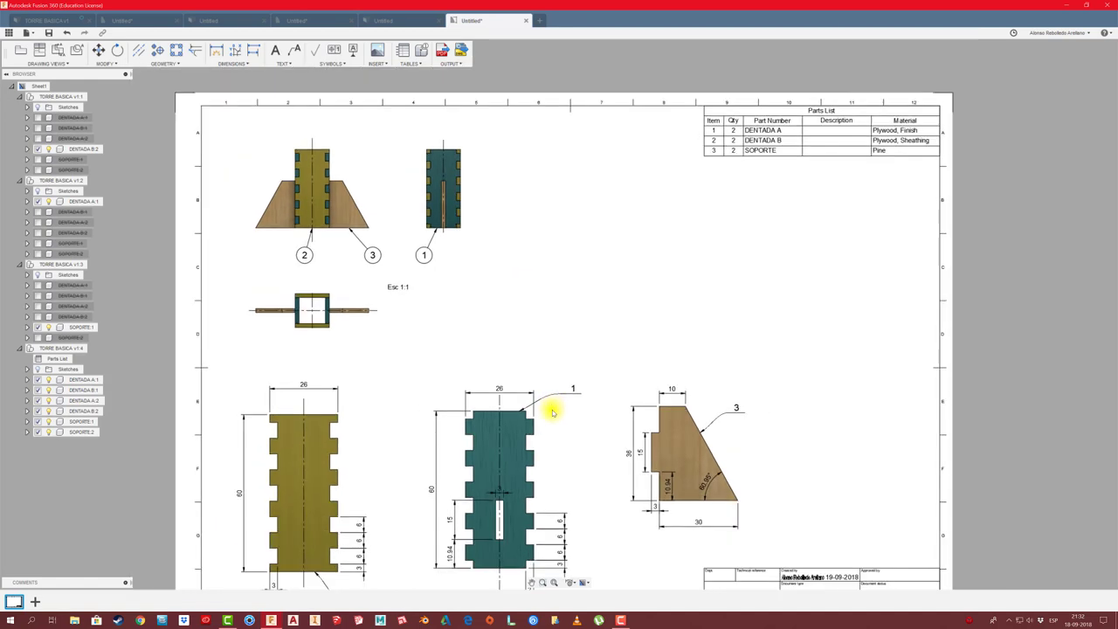
Add a text note reading 'Esc 2:1' near the bottom row of views
{"action": "scroll", "coordinate": [553, 375], "scroll_direction": "down", "scroll_amount": 1}
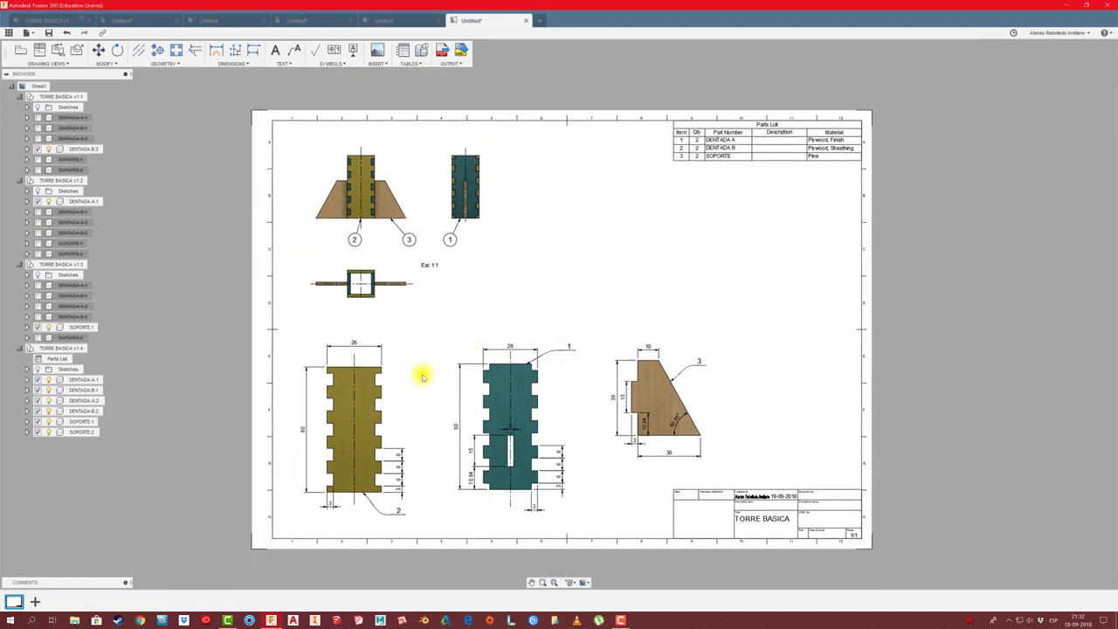
{"action": "scroll", "coordinate": [445, 428], "scroll_direction": "up", "scroll_amount": 1}
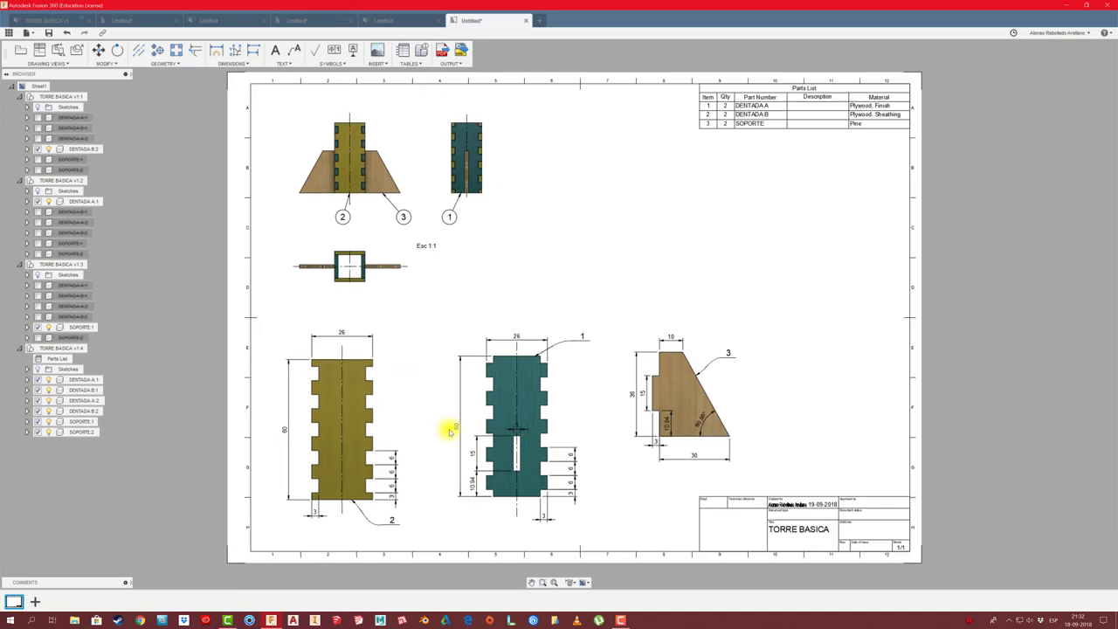
{"action": "left_click", "coordinate": [278, 51]}
{"action": "left_click", "coordinate": [388, 304]}
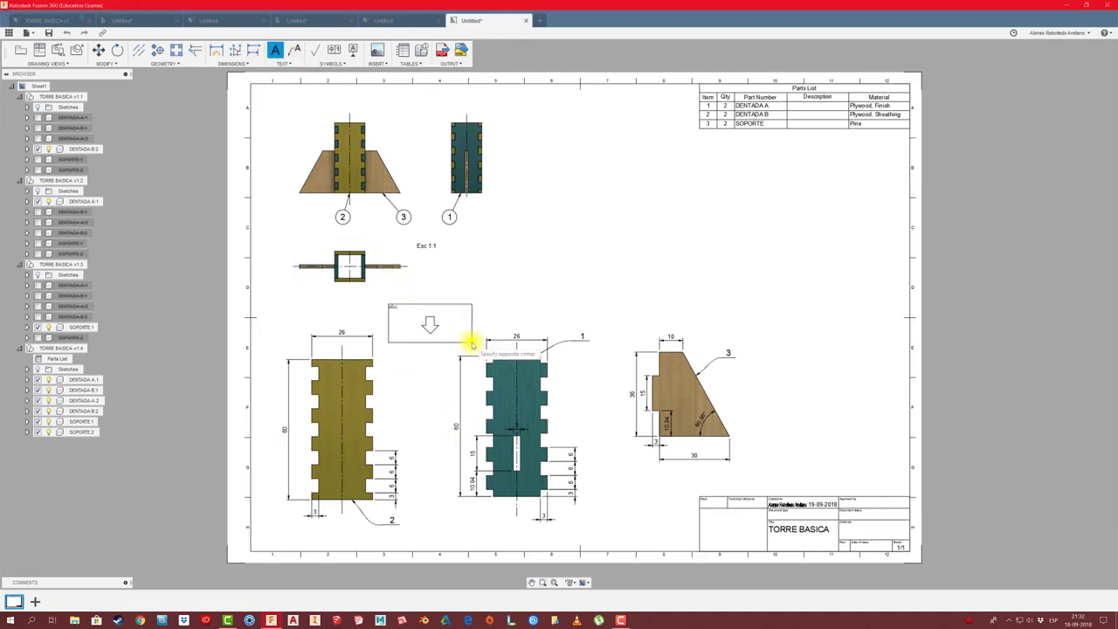
{"action": "left_click", "coordinate": [472, 344]}
{"action": "type", "text": "Esc 2:1"}
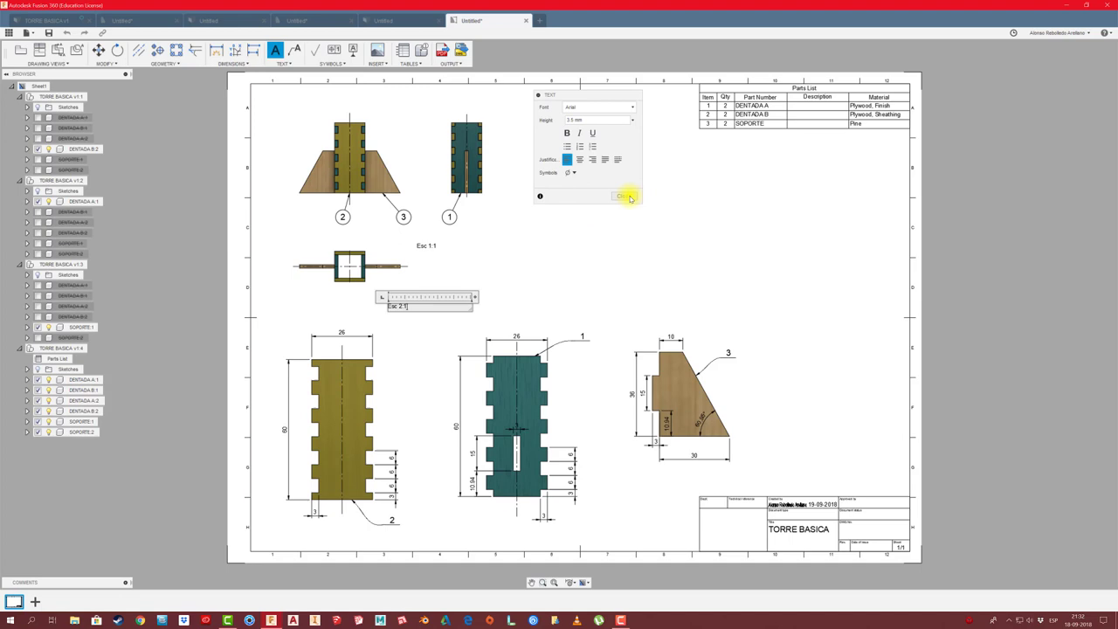
{"action": "left_click", "coordinate": [623, 196]}
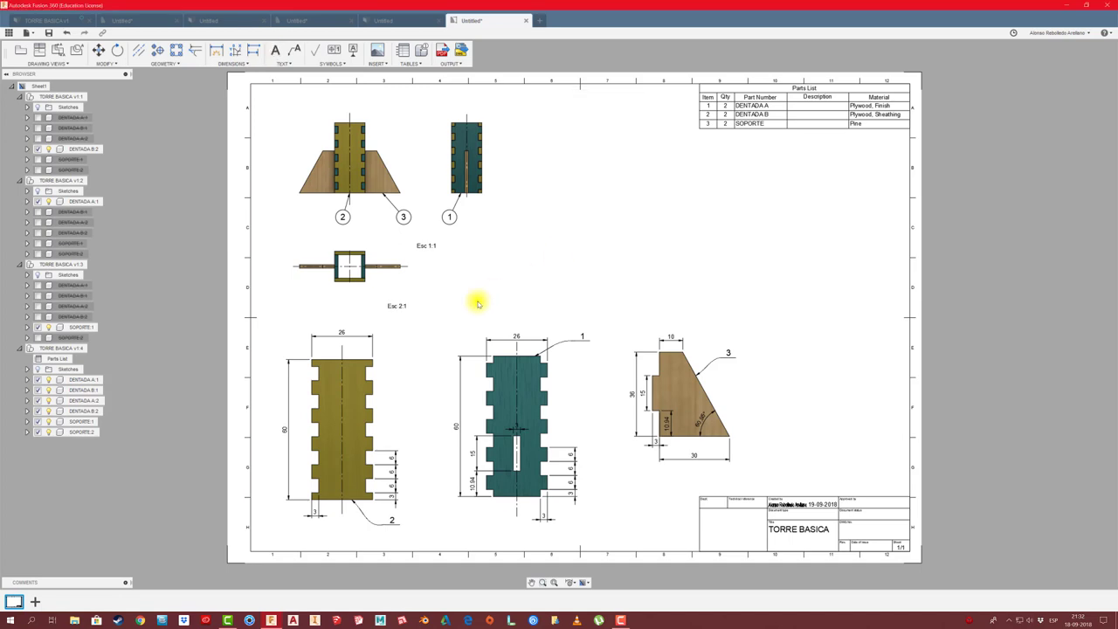
Reposition the Esc 2:1 label just above the enlarged bottom views
{"action": "left_click", "coordinate": [390, 304]}
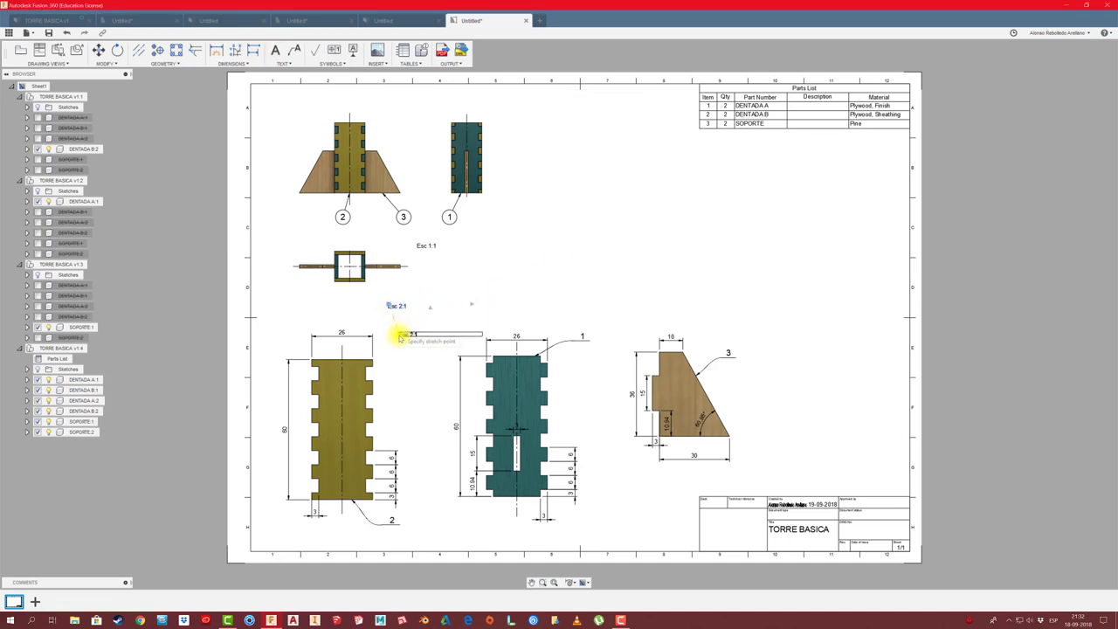
{"action": "left_click", "coordinate": [402, 343]}
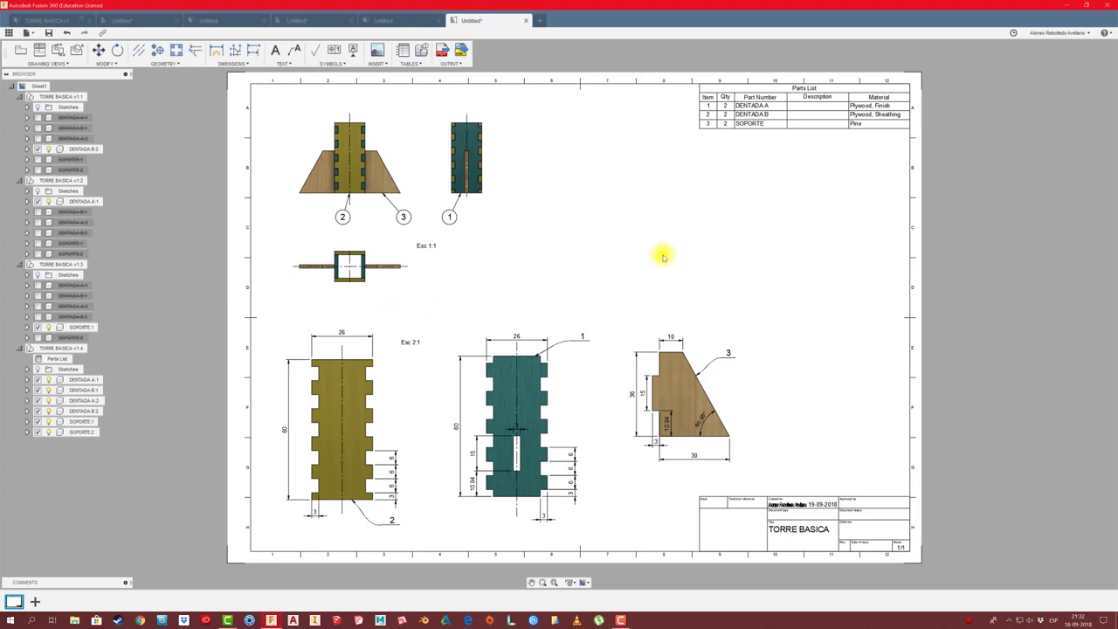
{"action": "middle_click_drag", "start_coordinate": [662, 252], "coordinate": [556, 289]}
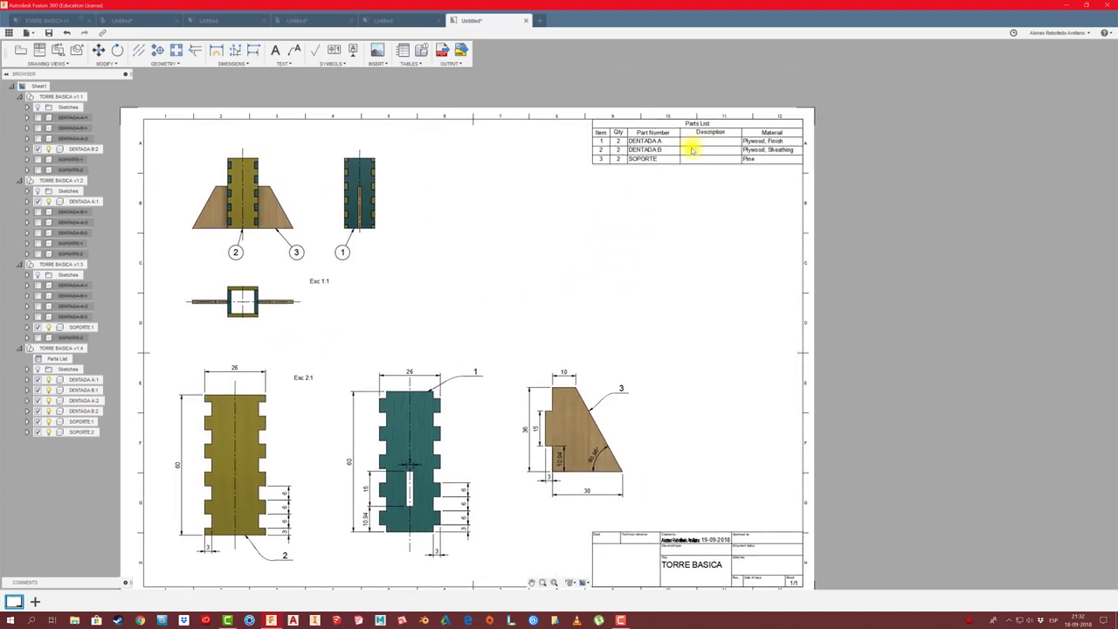
Switch to the TORRE BASICA model and view the combined properties of all components
{"action": "left_click", "coordinate": [57, 22]}
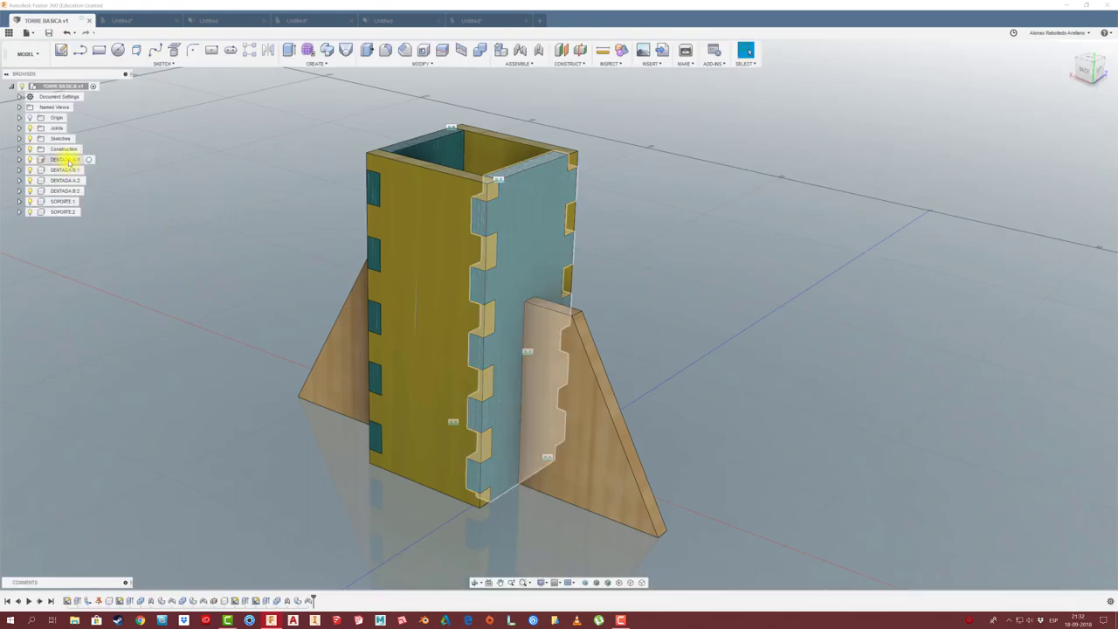
{"action": "left_click", "coordinate": [66, 159]}
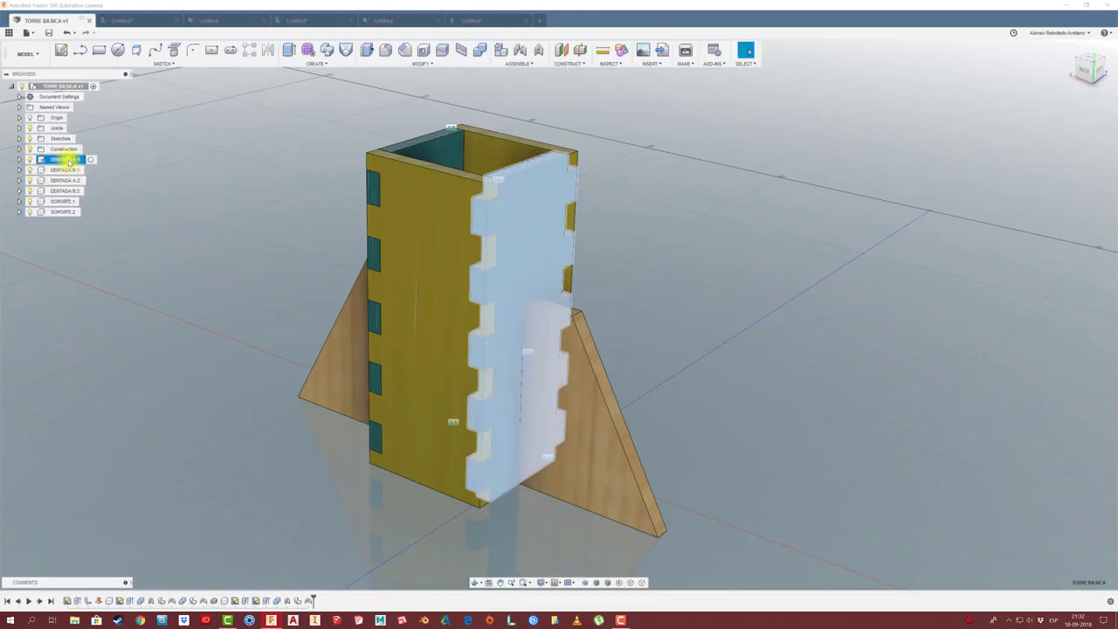
{"action": "left_click", "coordinate": [63, 212], "text": "shift"}
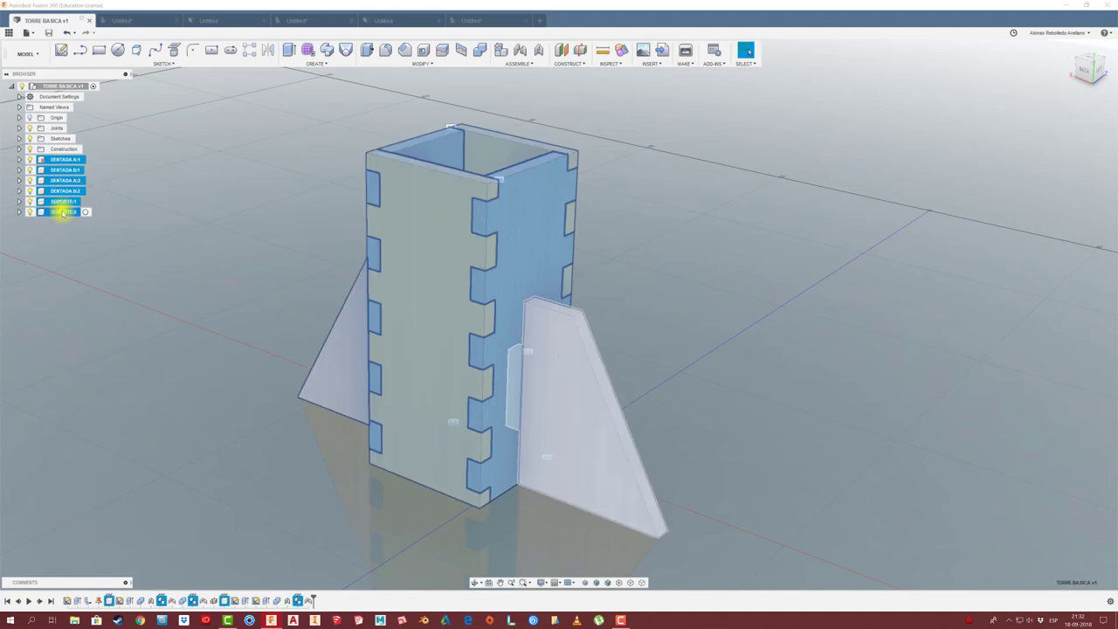
{"action": "right_click", "coordinate": [63, 213]}
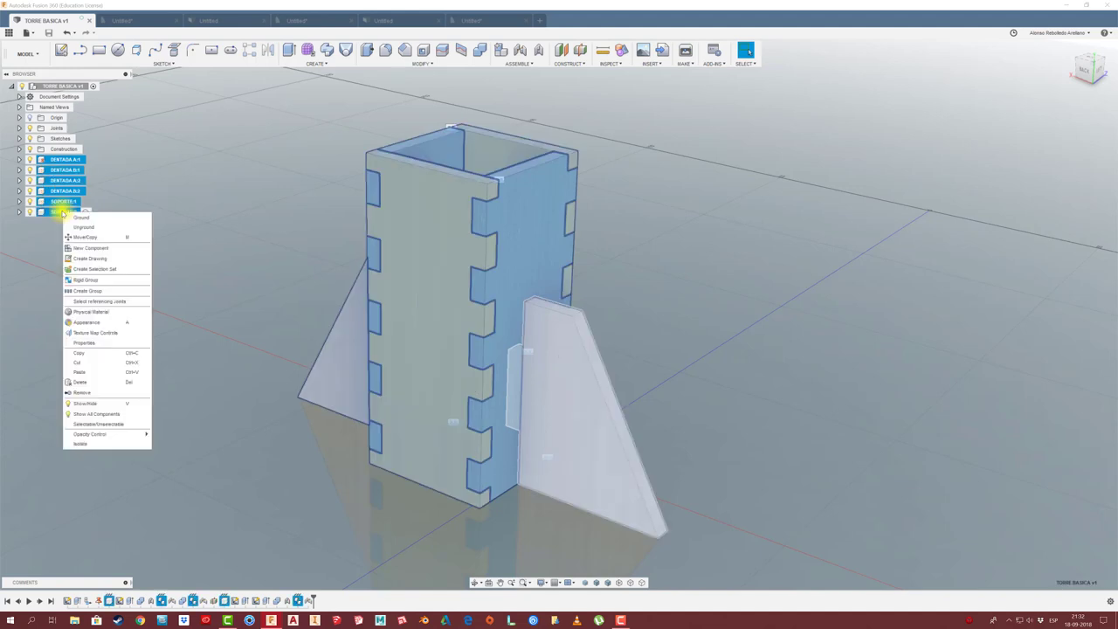
{"action": "left_click", "coordinate": [94, 344]}
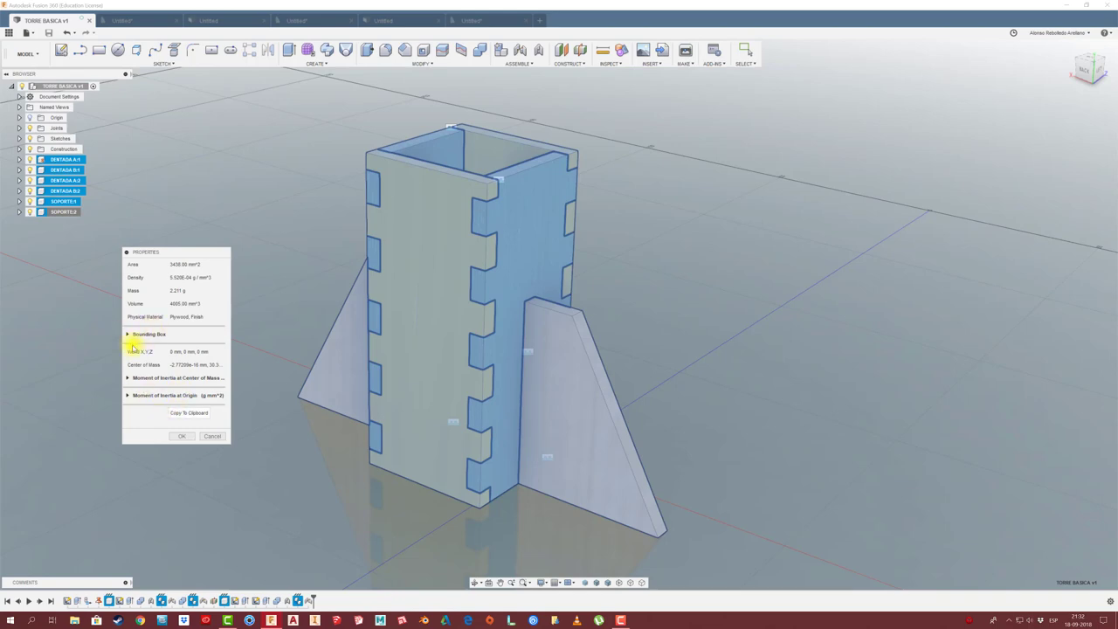
{"action": "left_click", "coordinate": [215, 437]}
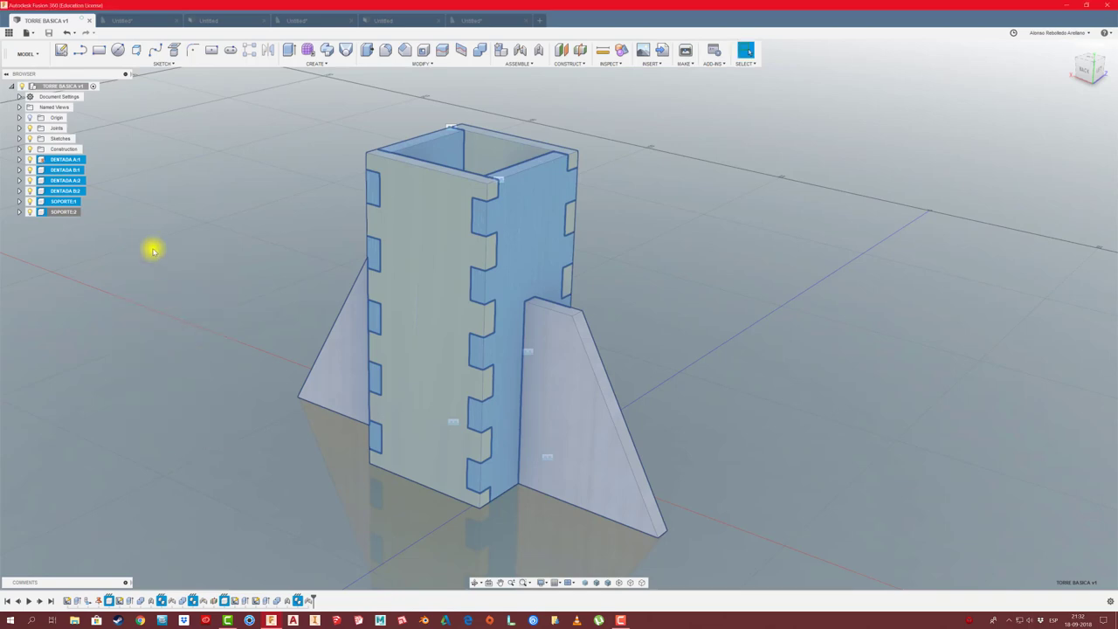
Open the properties of SOPORTE:2 to set its description
{"action": "left_click", "coordinate": [122, 217]}
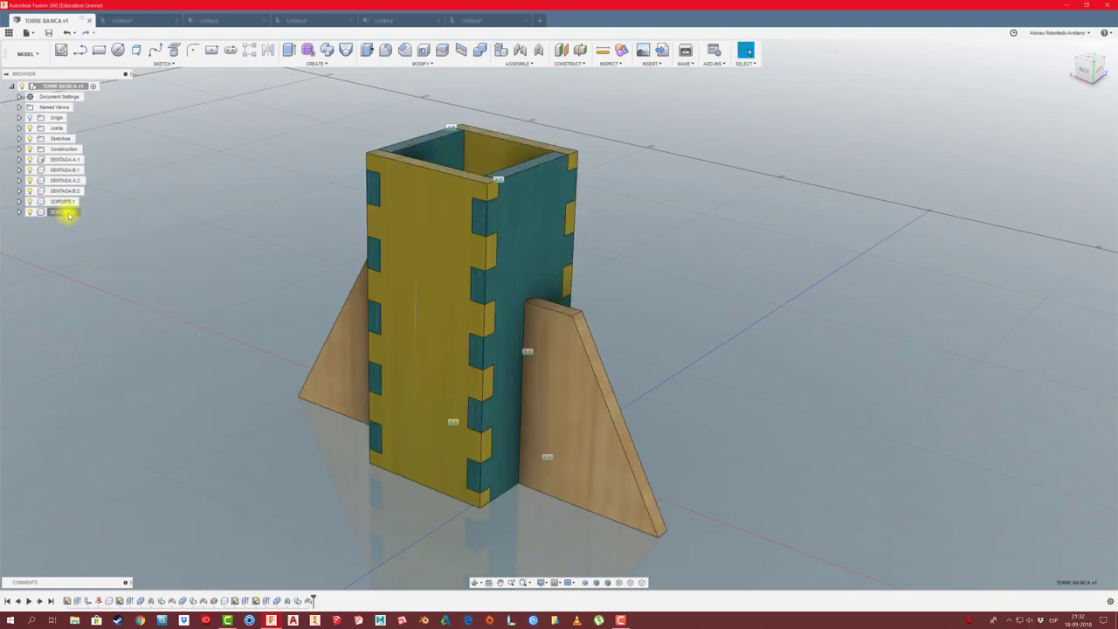
{"action": "right_click", "coordinate": [66, 213]}
{"action": "left_click", "coordinate": [90, 334]}
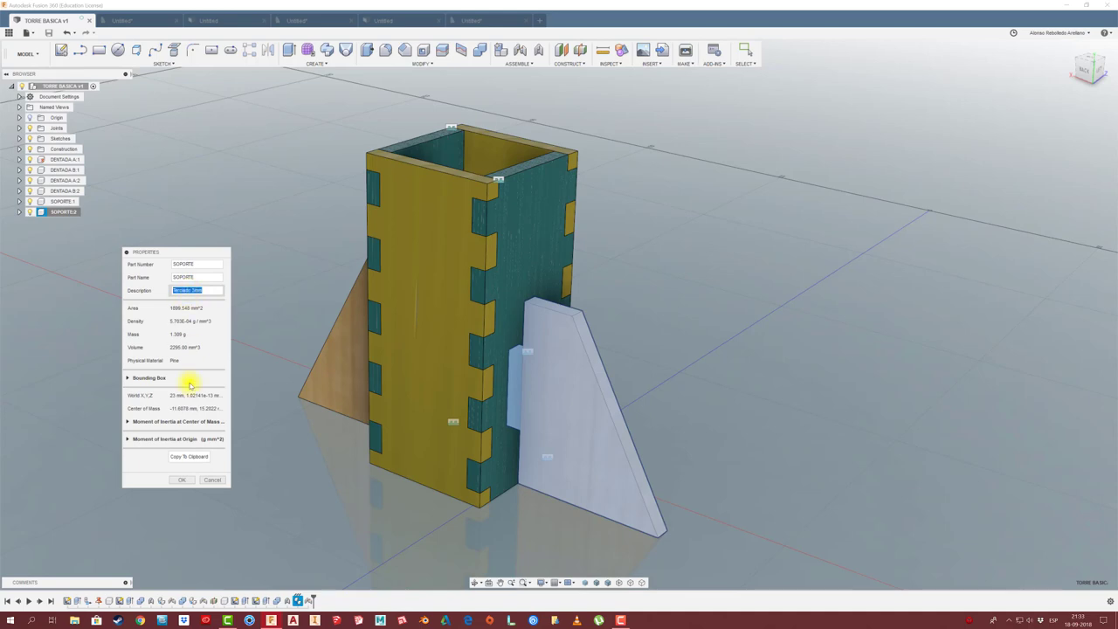
Confirm the SOPORTE description, then give DENTADA B:2 the description 'Terciado 3mm'
{"action": "left_click", "coordinate": [182, 480]}
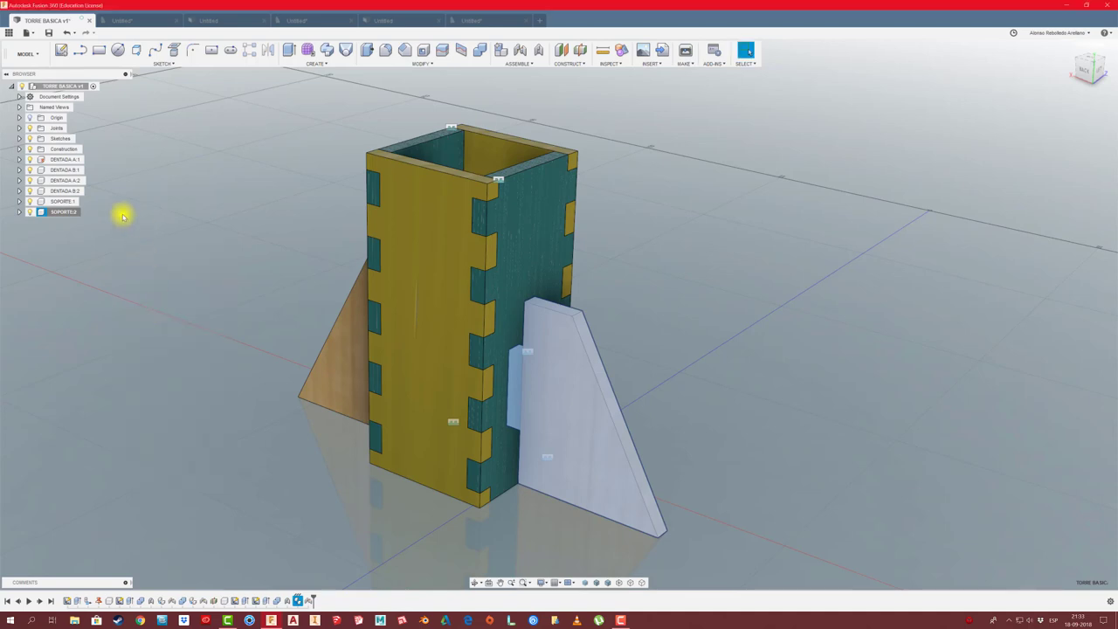
{"action": "left_click", "coordinate": [63, 190]}
{"action": "right_click", "coordinate": [67, 192]}
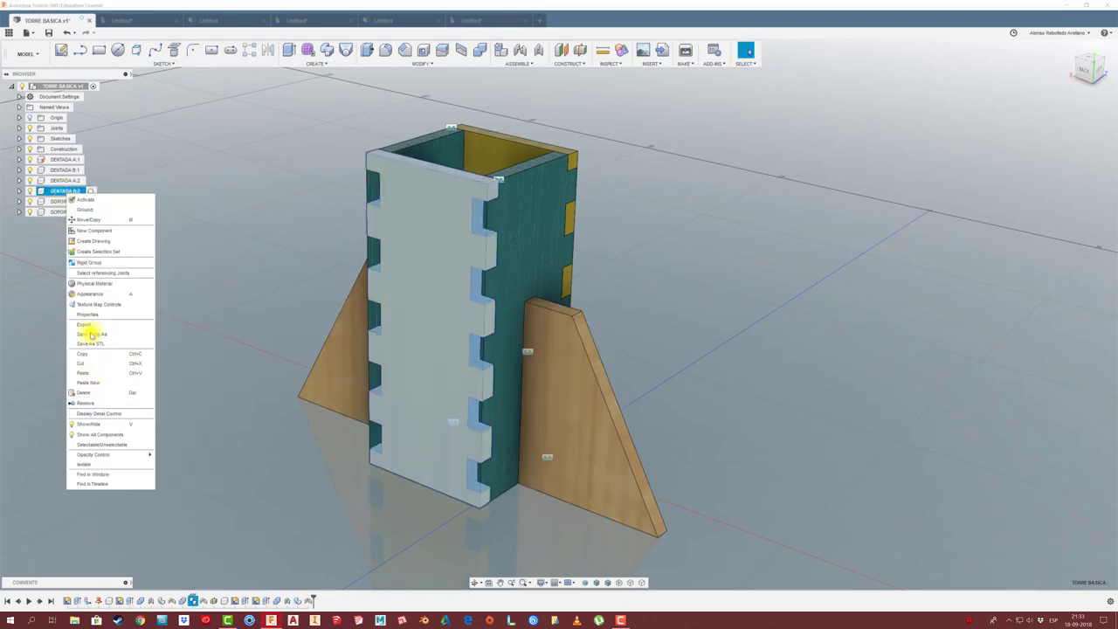
{"action": "left_click", "coordinate": [87, 313]}
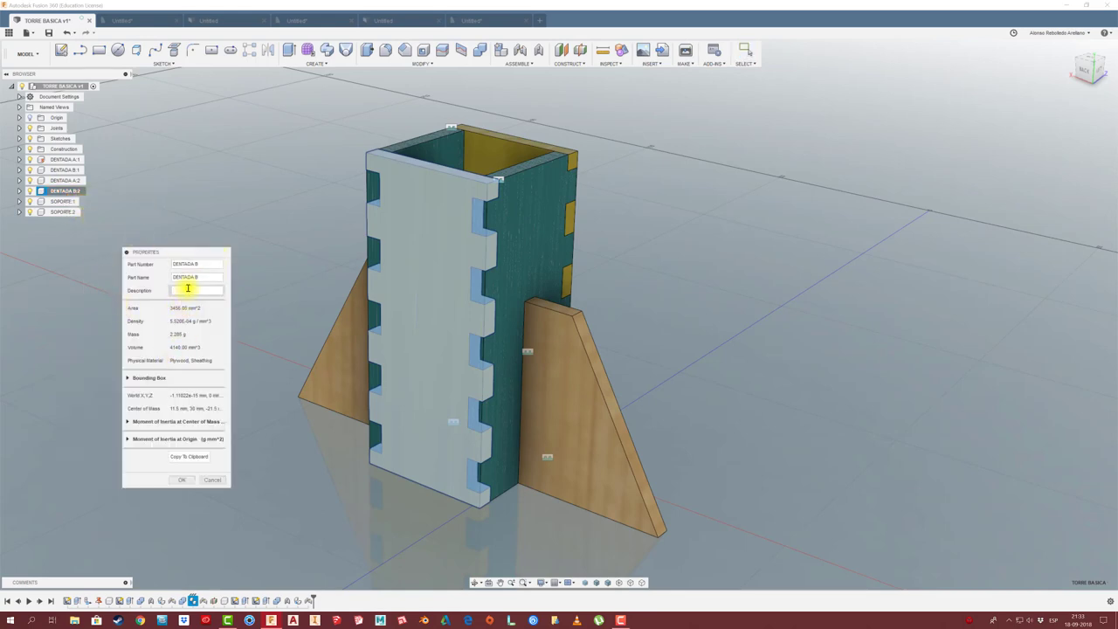
{"action": "left_click", "coordinate": [205, 289]}
{"action": "key", "text": "ctrl+v"}
{"action": "left_click_drag", "start_coordinate": [210, 288], "coordinate": [176, 290]}
{"action": "left_click", "coordinate": [181, 480]}
Check the DENTADA A:1 properties and close them unchanged
{"action": "left_click", "coordinate": [70, 159]}
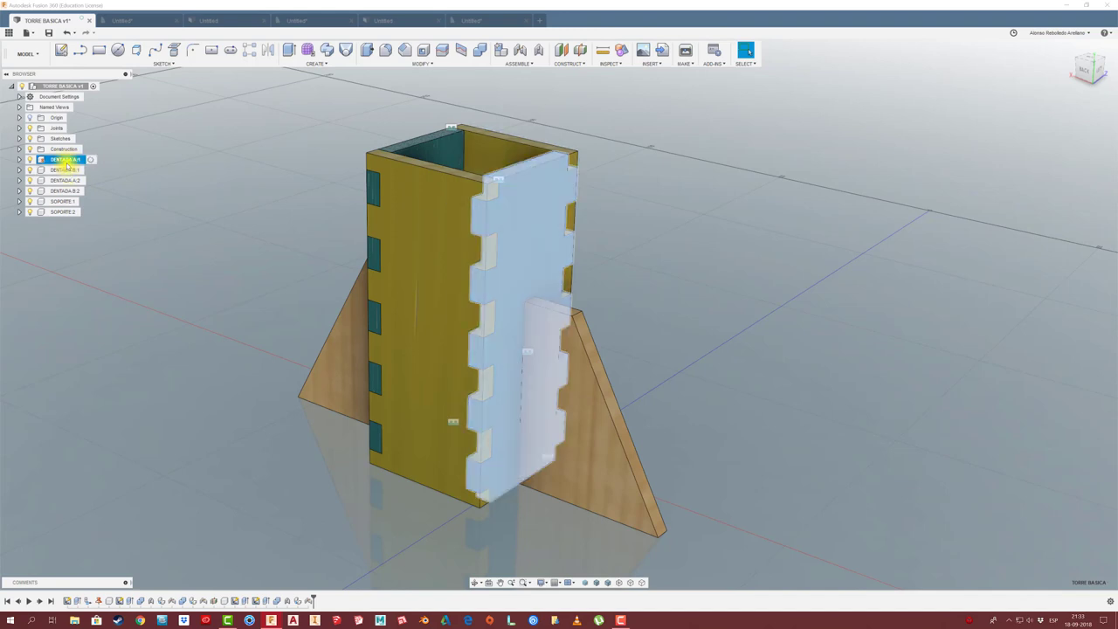
{"action": "right_click", "coordinate": [68, 163]}
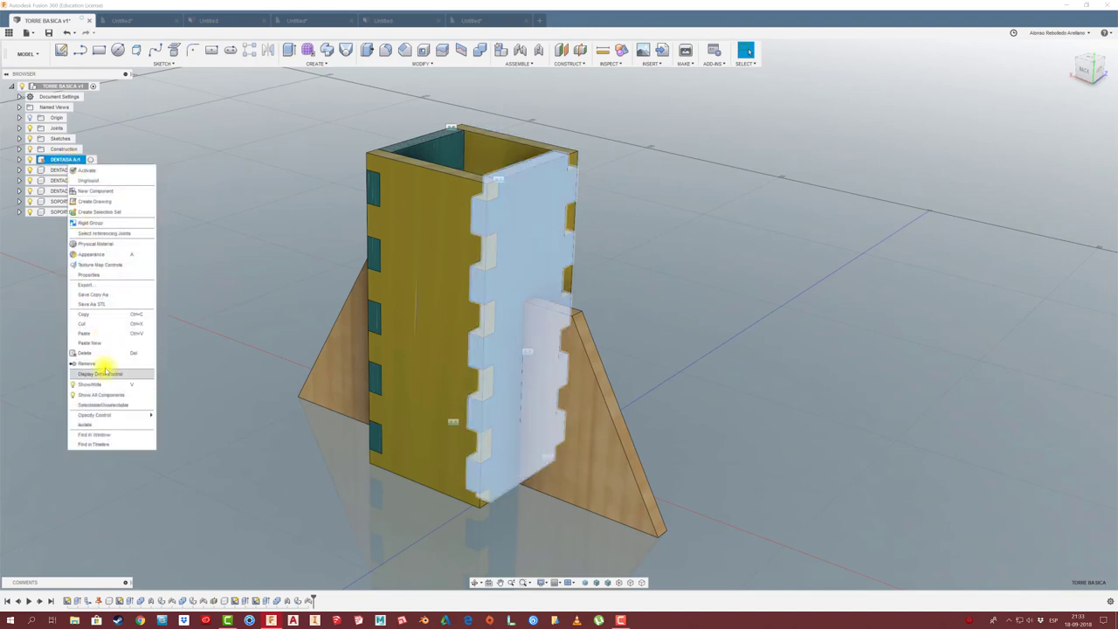
{"action": "left_click", "coordinate": [97, 275]}
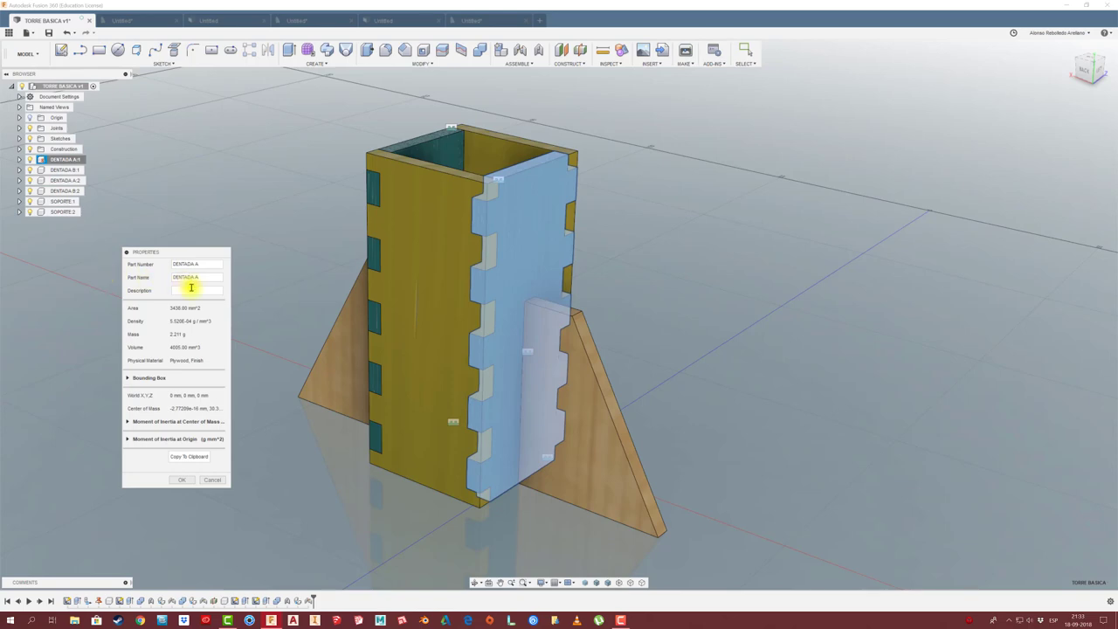
{"action": "left_click", "coordinate": [182, 479]}
Save a new version of the model and go back to the drawing sheet
{"action": "left_click", "coordinate": [49, 34]}
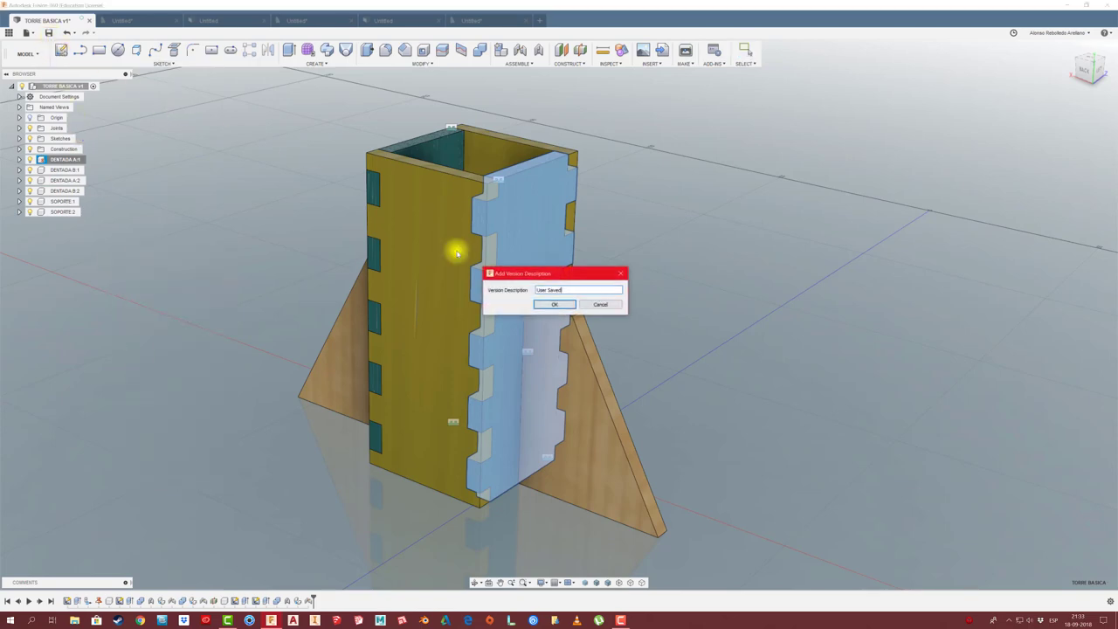
{"action": "left_click", "coordinate": [555, 303]}
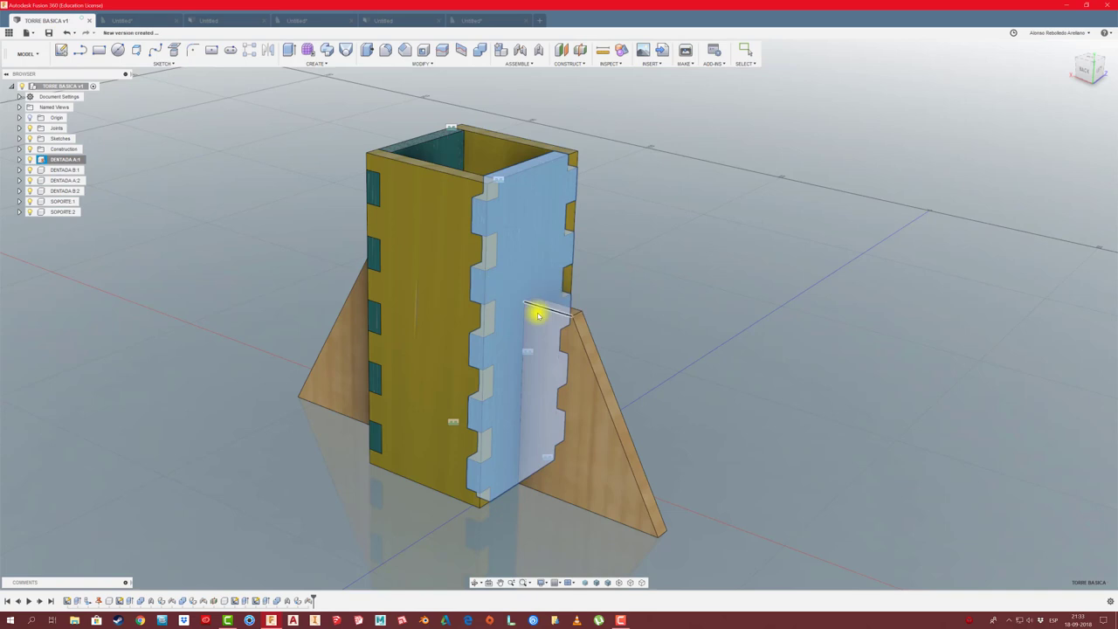
{"action": "left_click", "coordinate": [472, 20]}
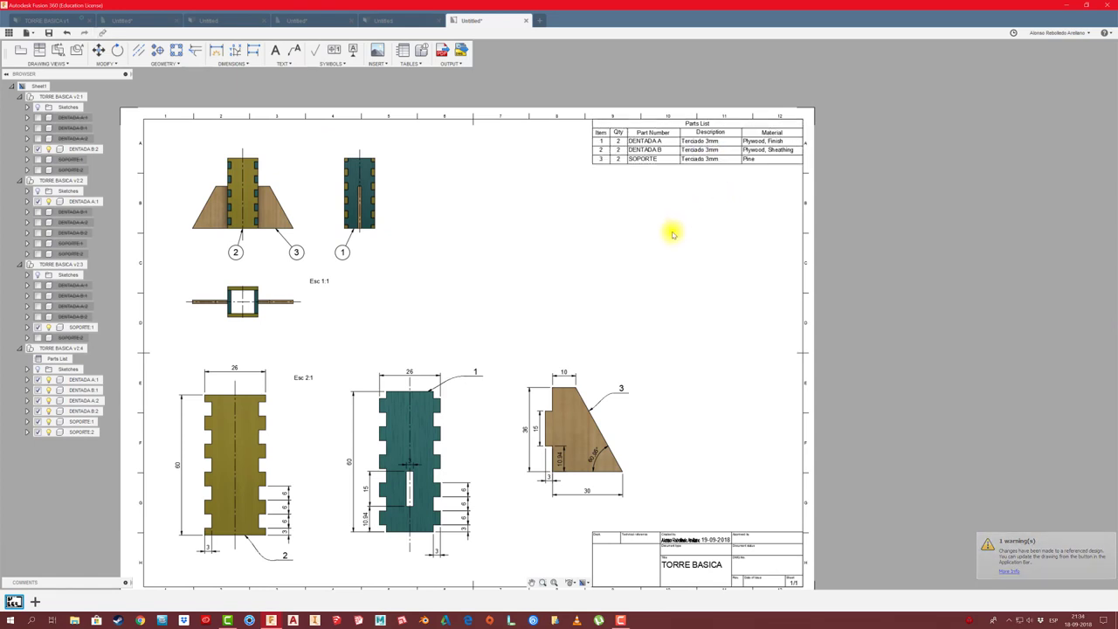
{"action": "scroll", "coordinate": [547, 254], "scroll_direction": "down", "scroll_amount": 1}
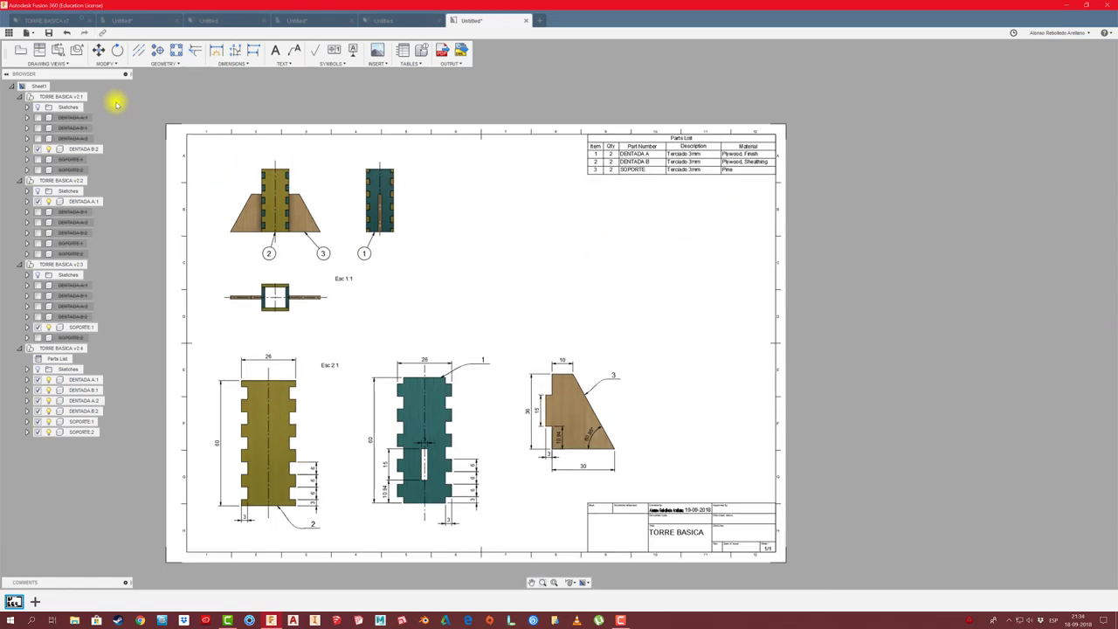
Project isometric views from the front view, placing them right of the top views
{"action": "left_click", "coordinate": [325, 228]}
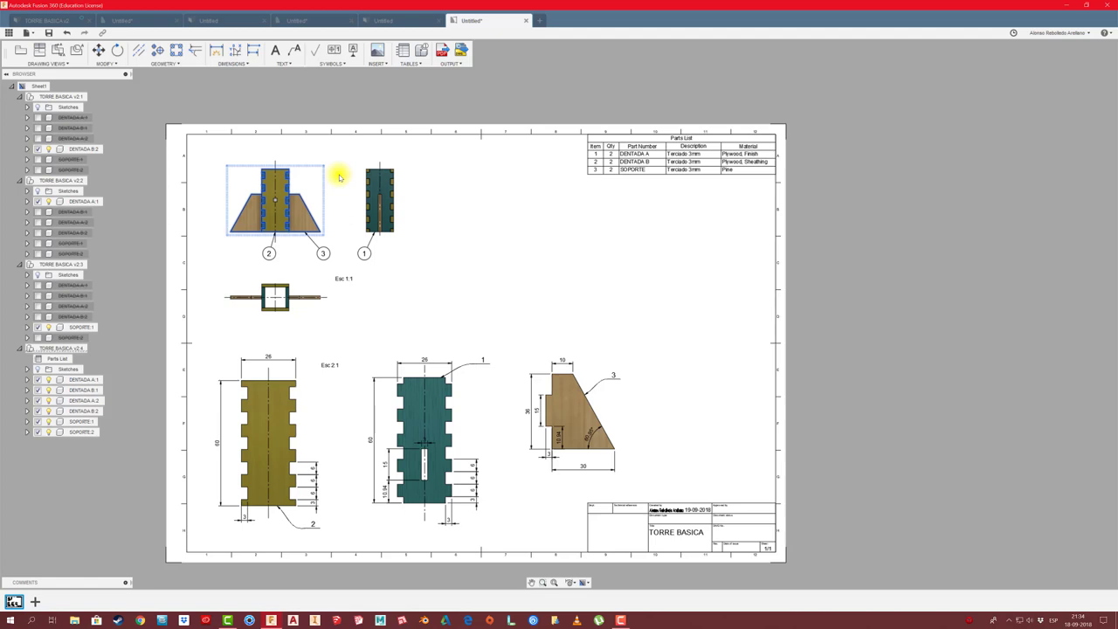
{"action": "left_click", "coordinate": [40, 54]}
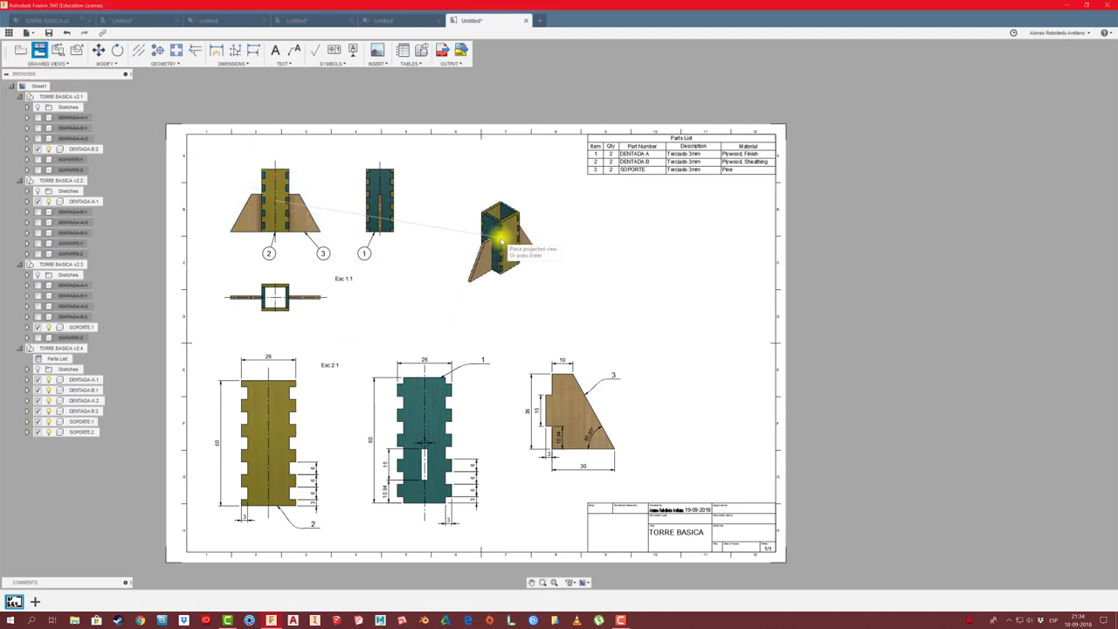
{"action": "left_click", "coordinate": [496, 264]}
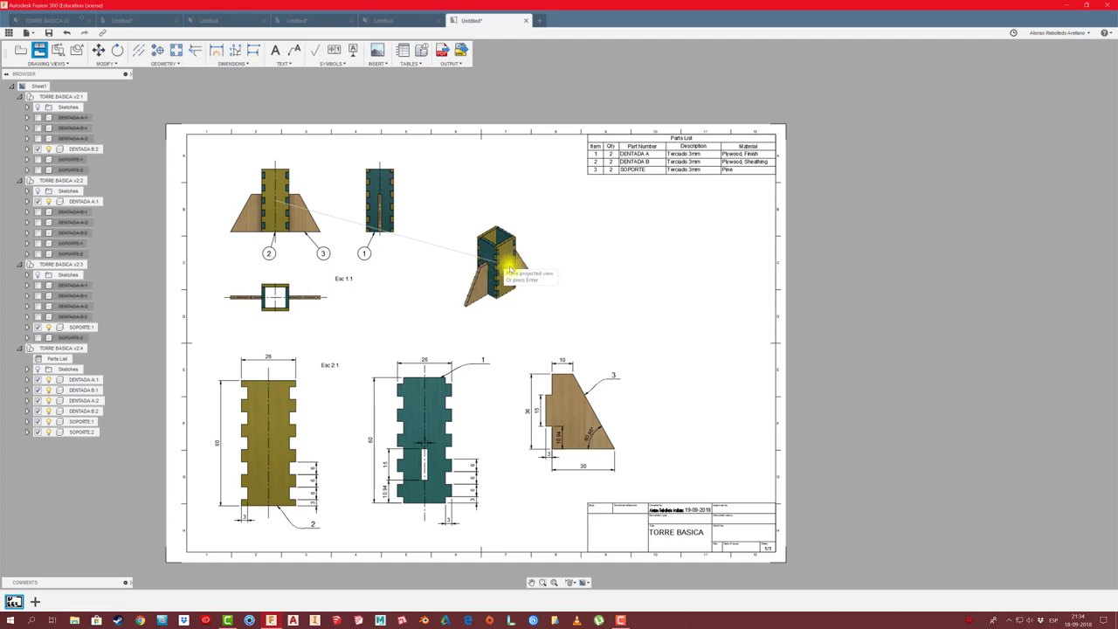
{"action": "key", "text": "Return"}
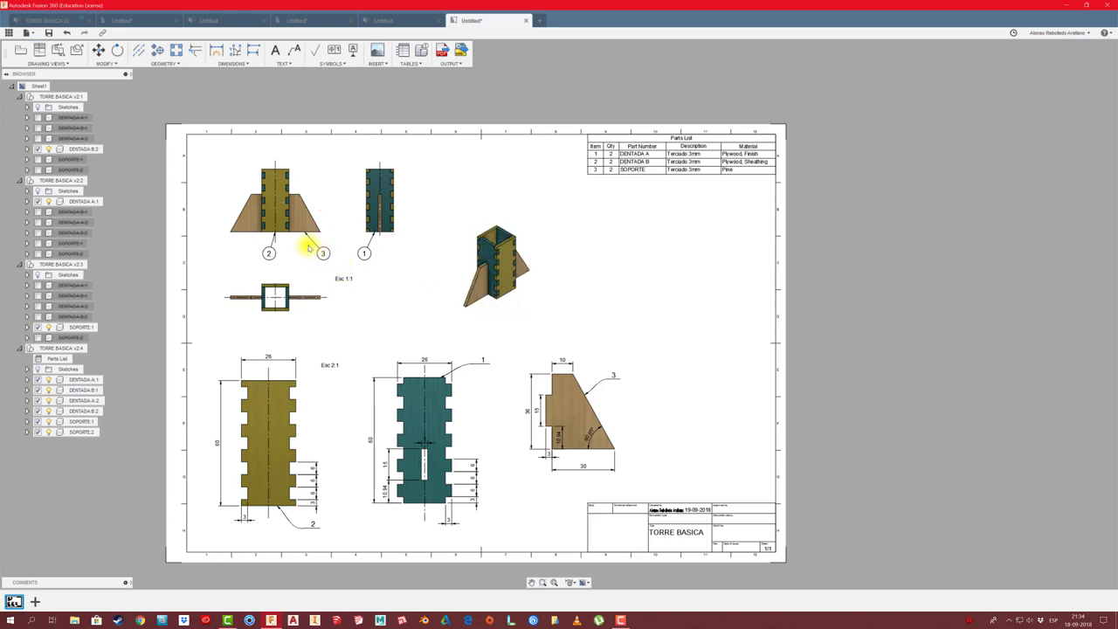
{"action": "left_click", "coordinate": [294, 225]}
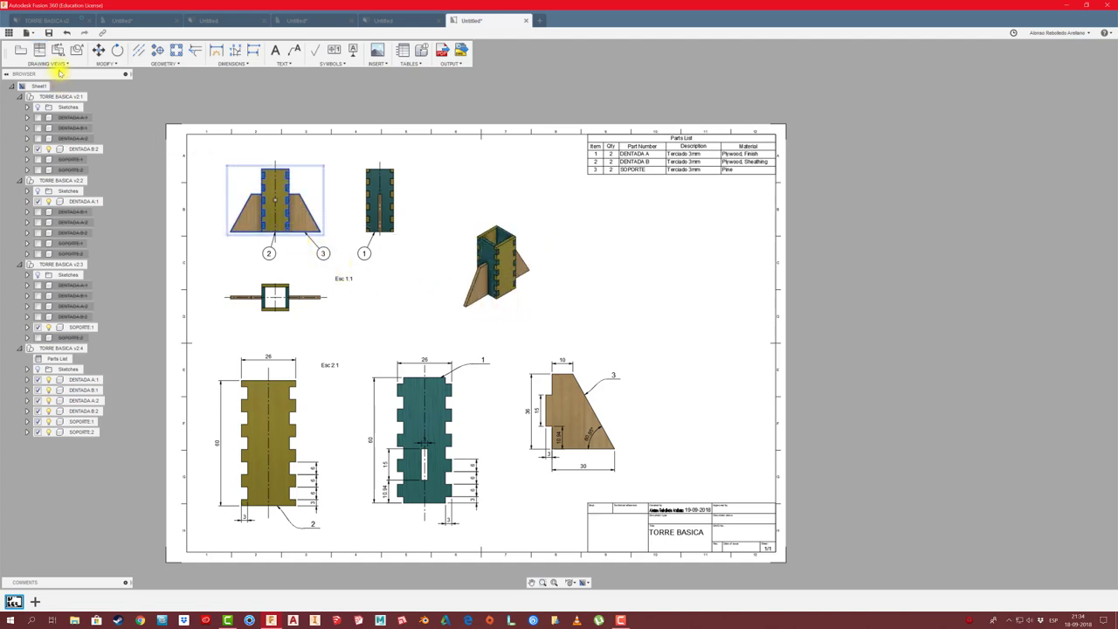
{"action": "left_click", "coordinate": [40, 52]}
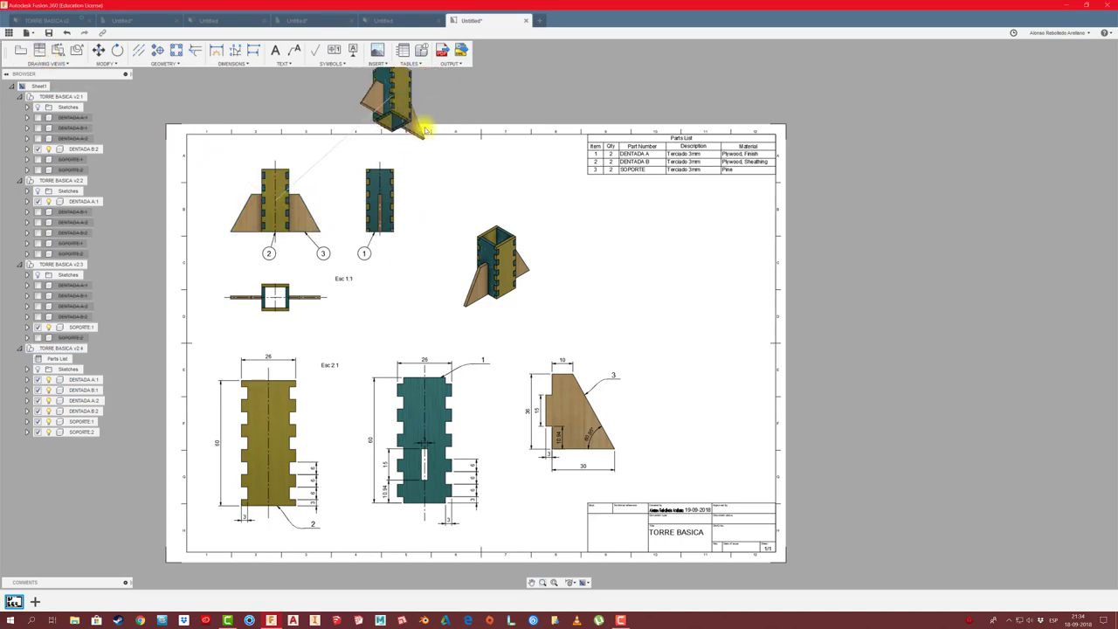
{"action": "left_click", "coordinate": [400, 133]}
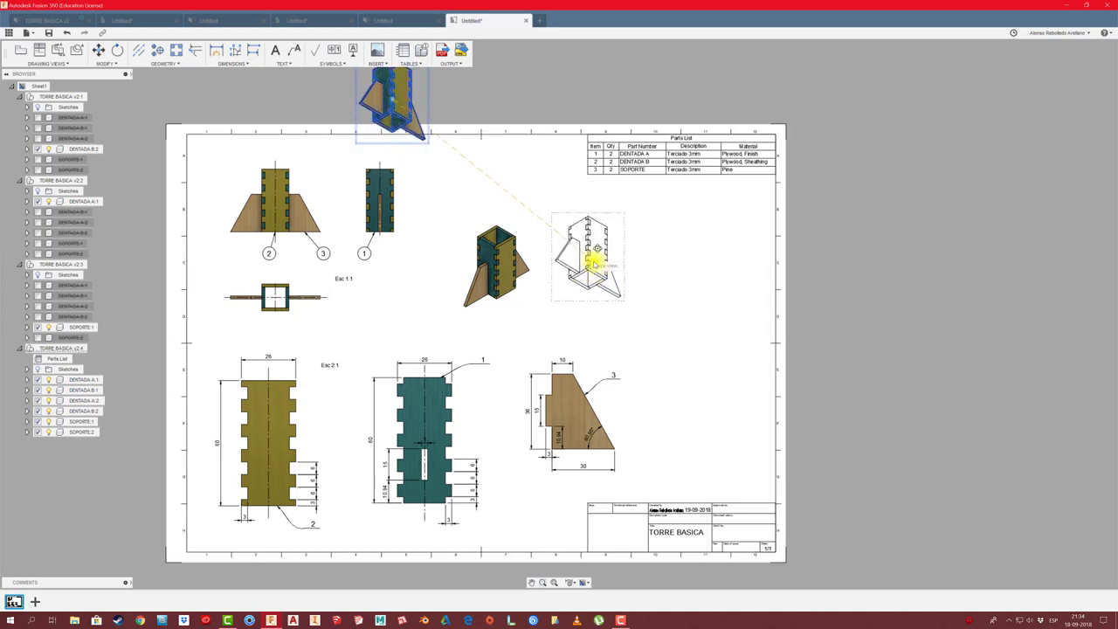
{"action": "left_click", "coordinate": [605, 267]}
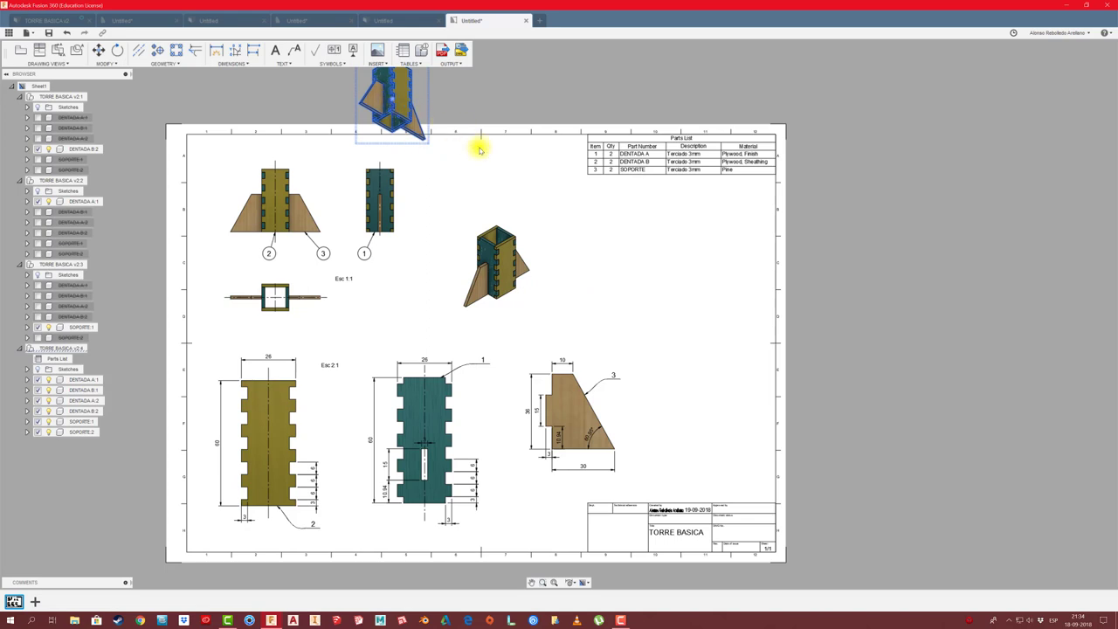
{"action": "scroll", "coordinate": [574, 271], "scroll_direction": "down", "scroll_amount": 1}
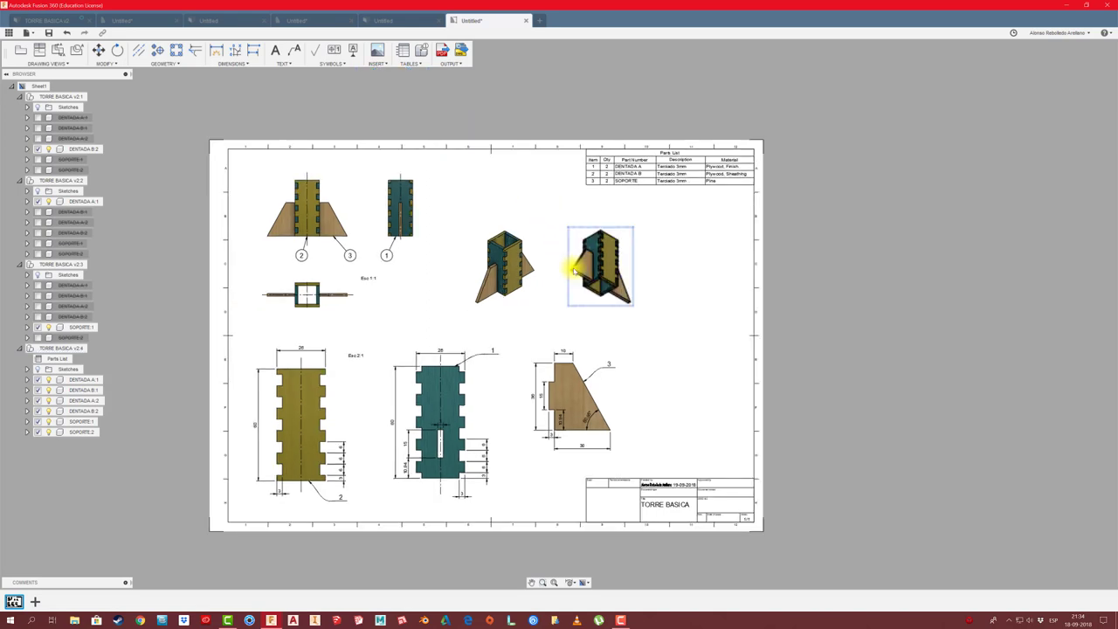
{"action": "left_click", "coordinate": [633, 281]}
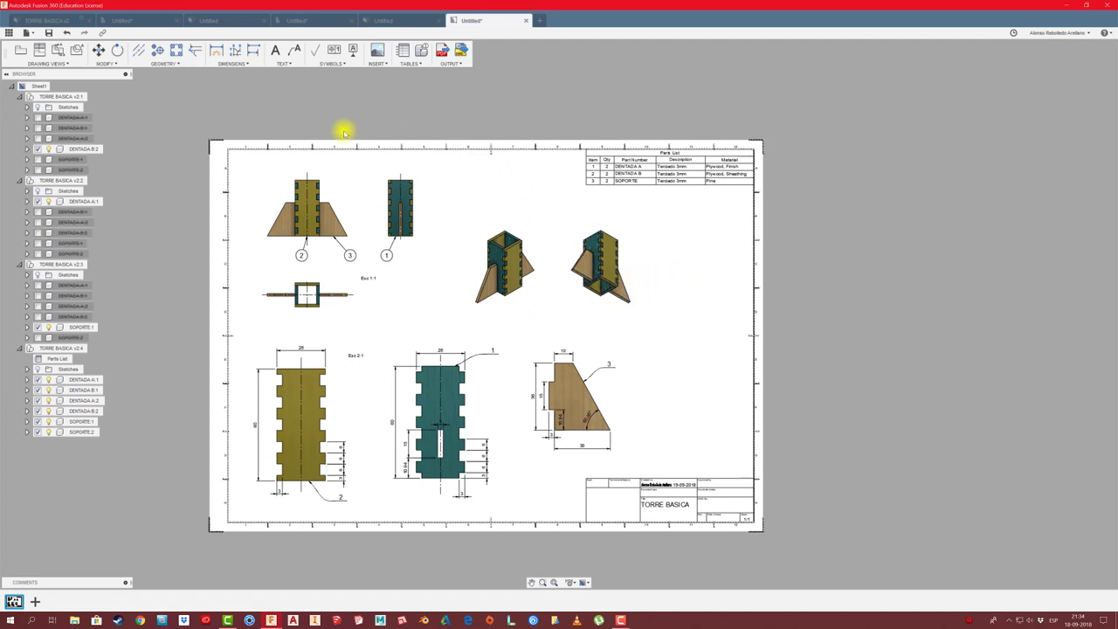
Project another isometric from the front view and move it right of the other isometrics
{"action": "left_click", "coordinate": [281, 234]}
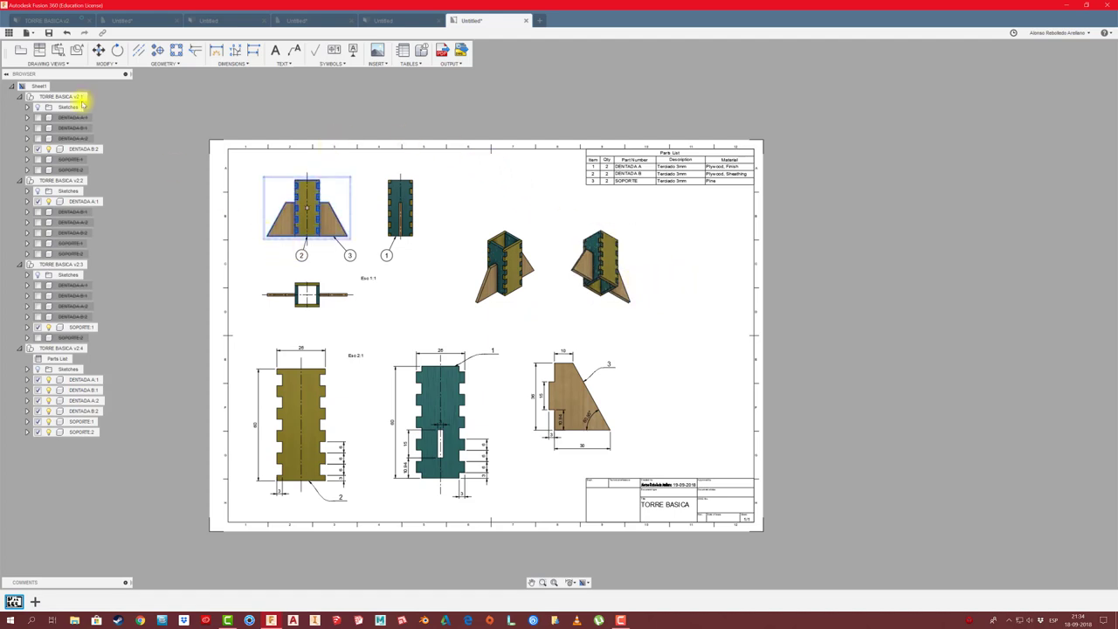
{"action": "left_click", "coordinate": [40, 51]}
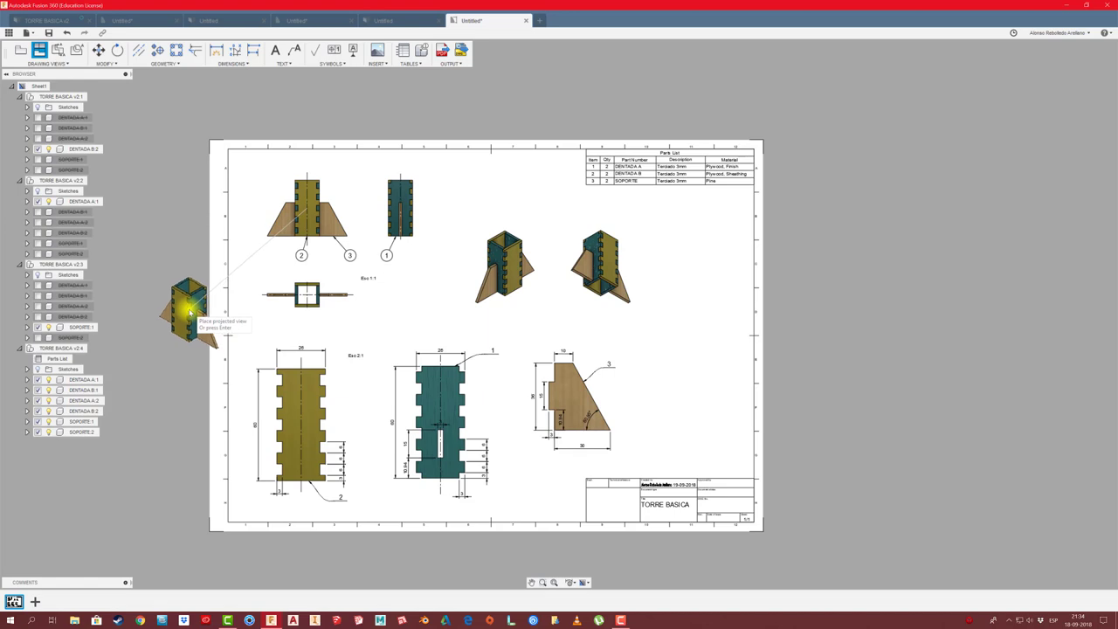
{"action": "left_click", "coordinate": [190, 312]}
{"action": "right_click", "coordinate": [193, 313]}
{"action": "left_click", "coordinate": [206, 316]}
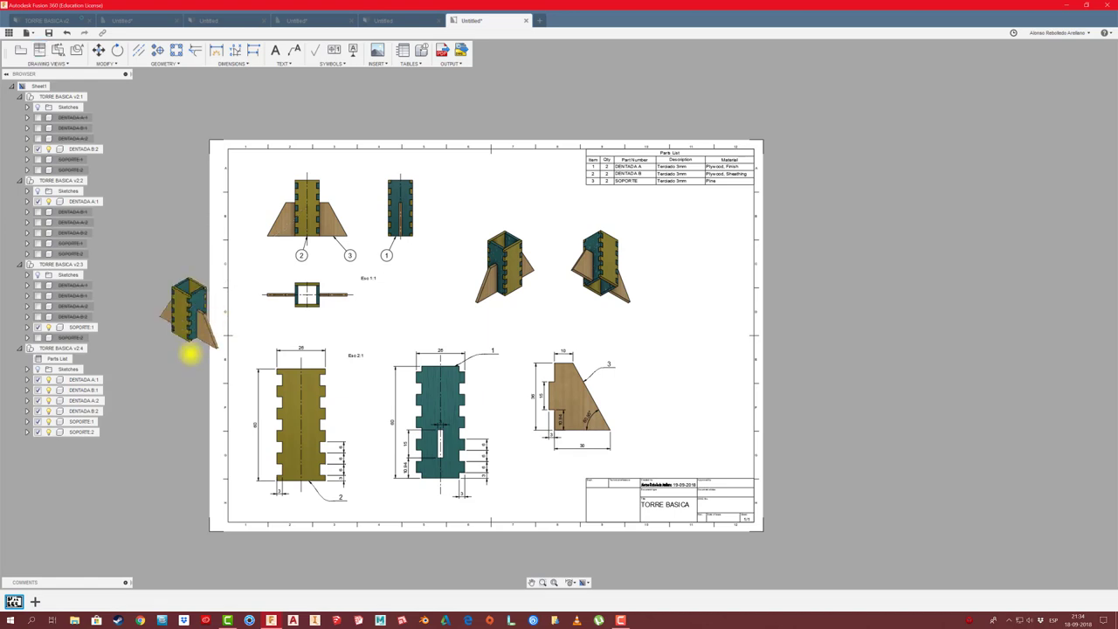
{"action": "left_click", "coordinate": [188, 328]}
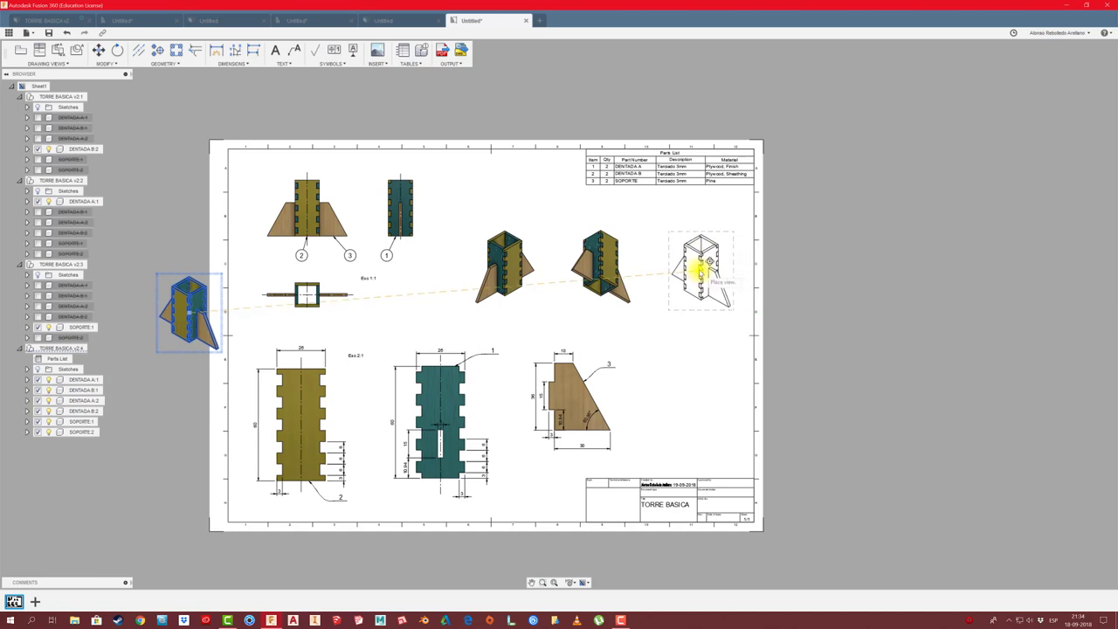
{"action": "left_click", "coordinate": [700, 270]}
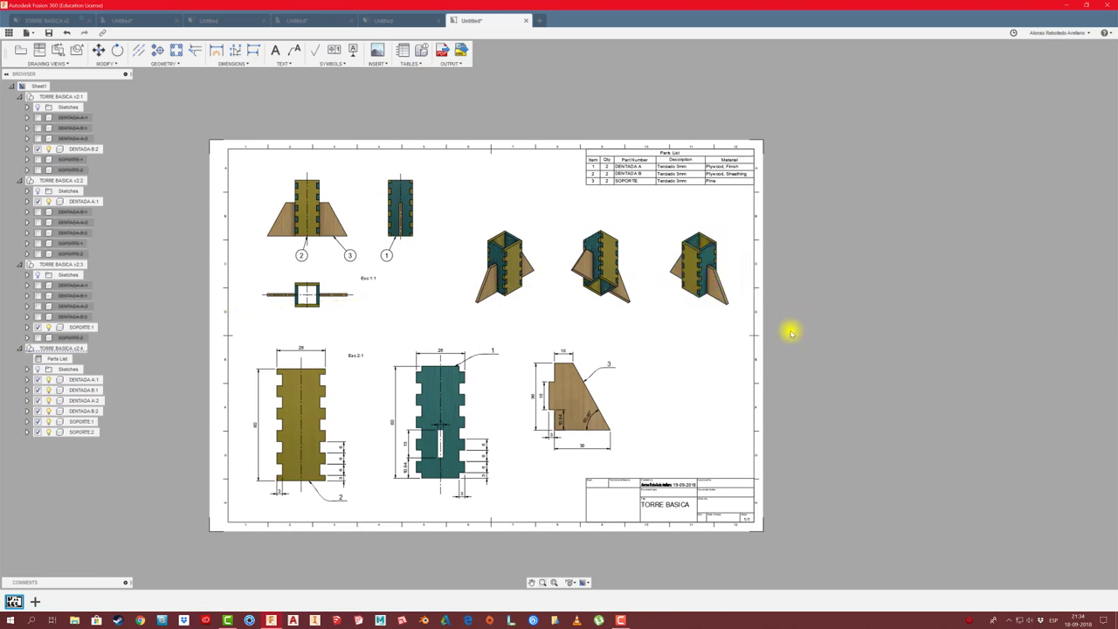
{"action": "scroll", "coordinate": [789, 344], "scroll_direction": "up", "scroll_amount": 2}
{"action": "middle_click_drag", "start_coordinate": [728, 237], "coordinate": [649, 112]}
Insert the Logo ARTPLAY-02 image into the empty left cell of the title block
{"action": "scroll", "coordinate": [486, 448], "scroll_direction": "up", "scroll_amount": 1}
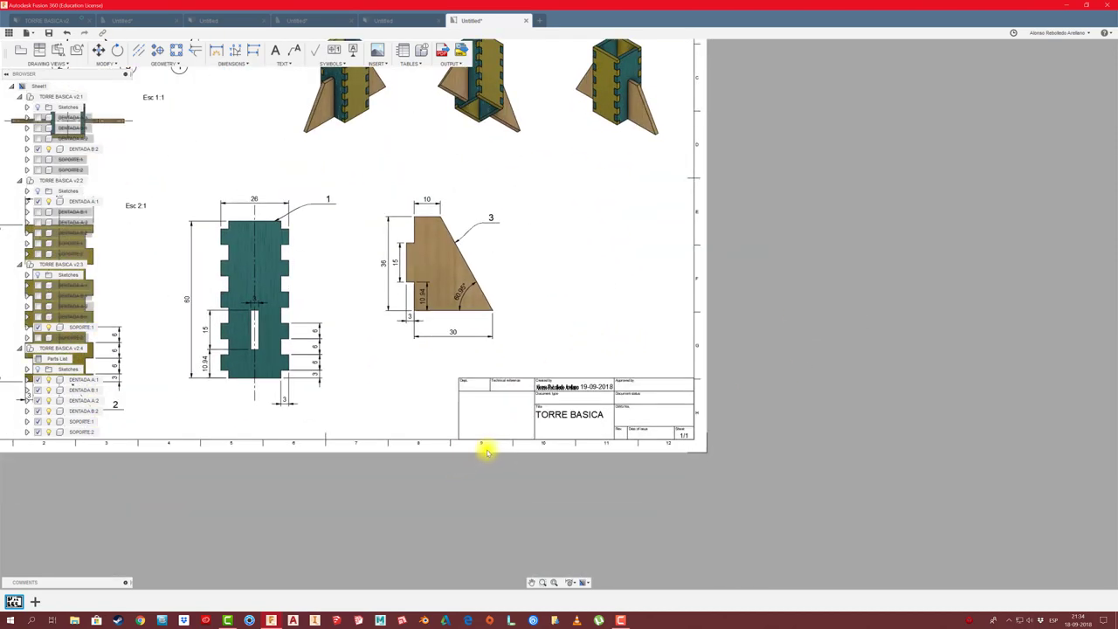
{"action": "scroll", "coordinate": [487, 447], "scroll_direction": "up", "scroll_amount": 1}
{"action": "double_click", "coordinate": [524, 353]}
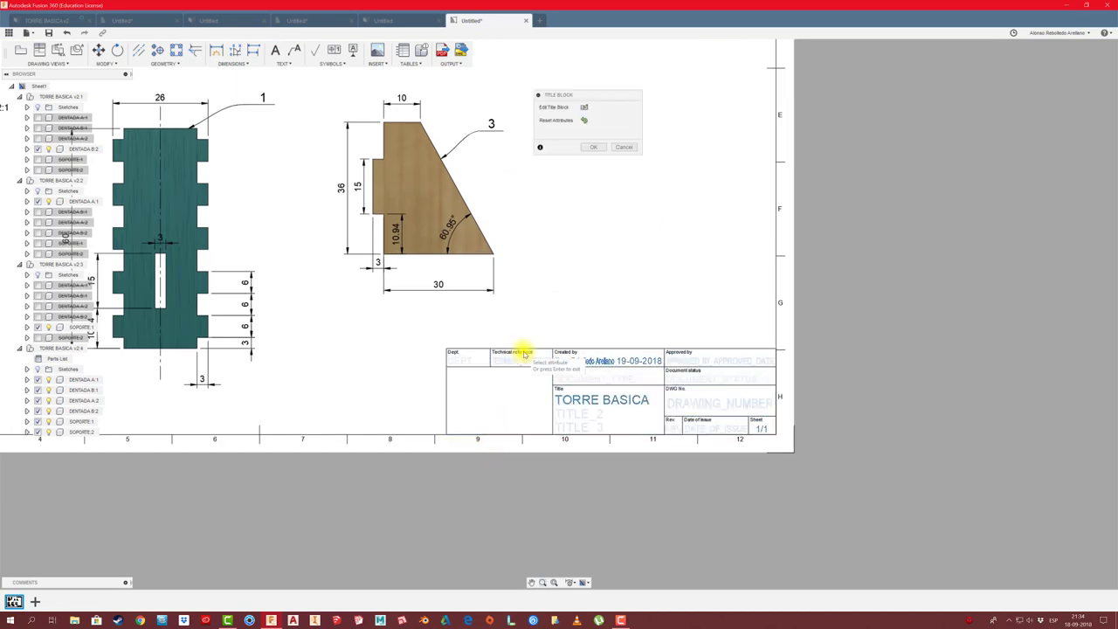
{"action": "left_click", "coordinate": [376, 50]}
{"action": "left_click", "coordinate": [301, 144]}
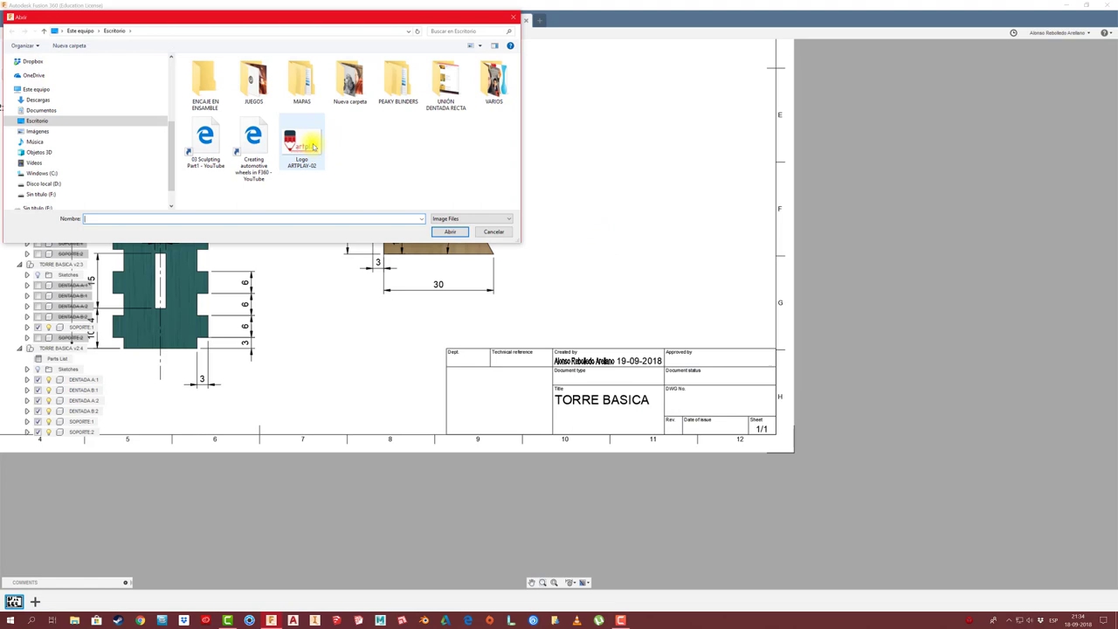
{"action": "left_click", "coordinate": [447, 233]}
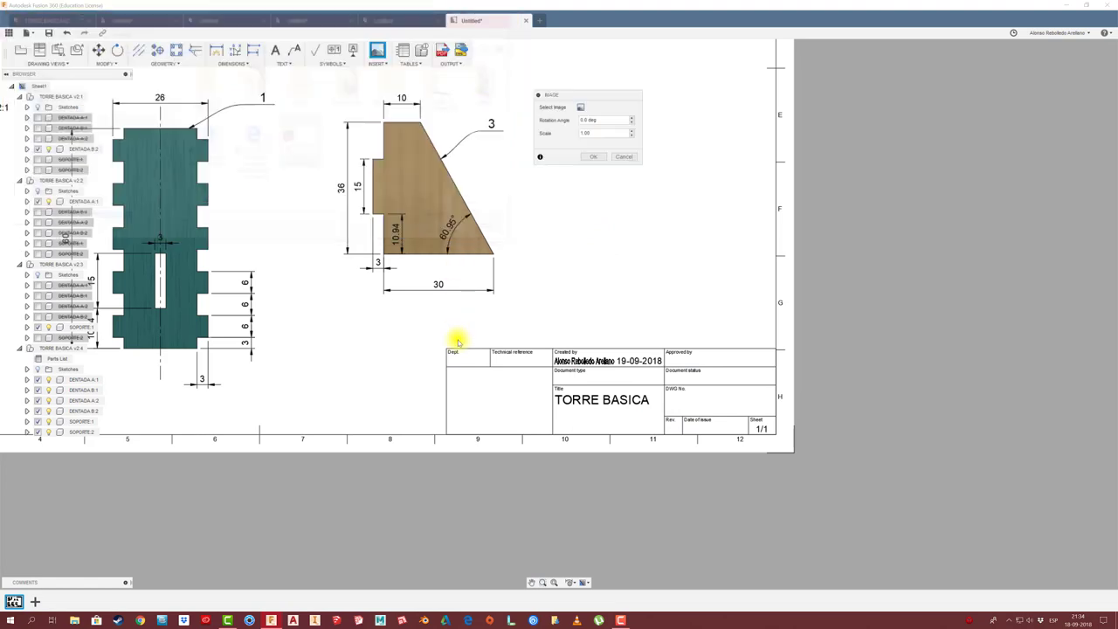
{"action": "left_click", "coordinate": [446, 433]}
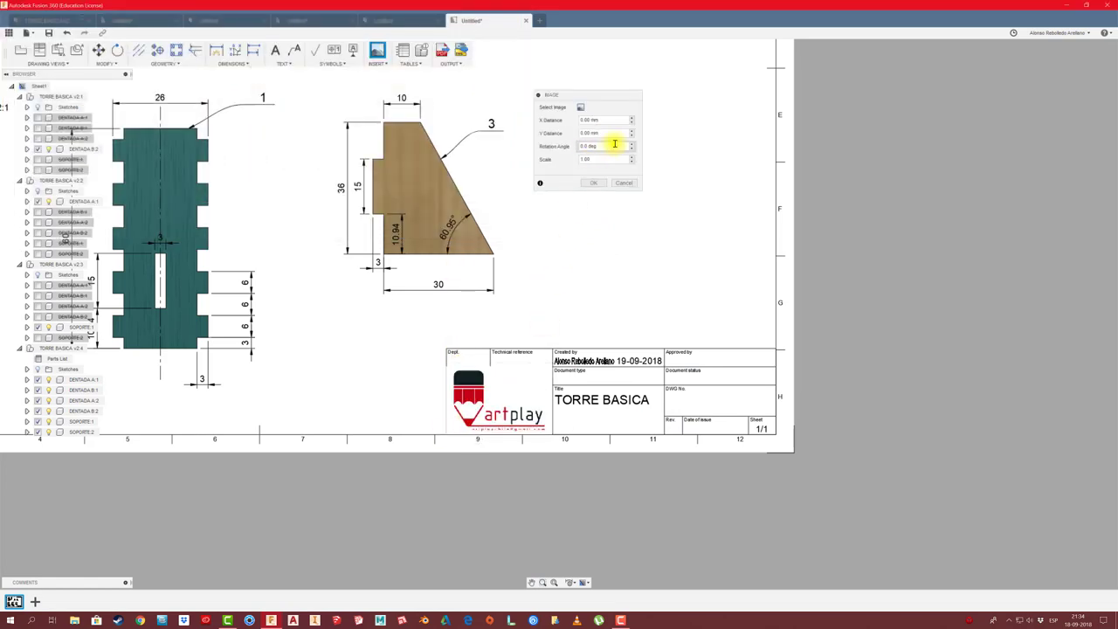
Set the logo scale to 0.80 with a 1 mm X and 2 mm Y offset
{"action": "left_click", "coordinate": [633, 162]}
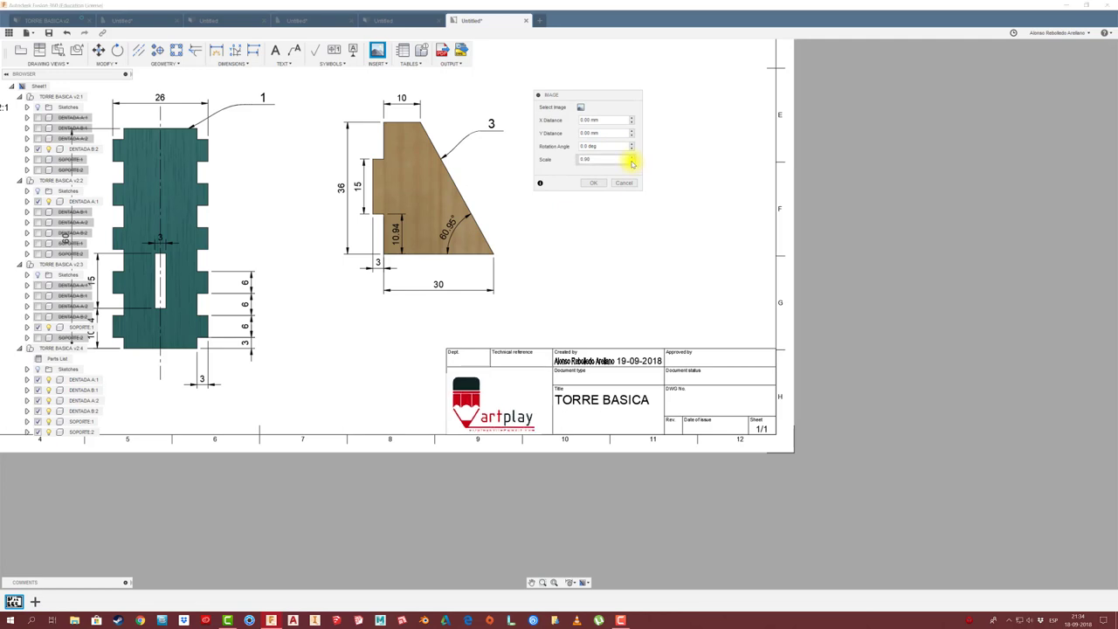
{"action": "left_click", "coordinate": [633, 133]}
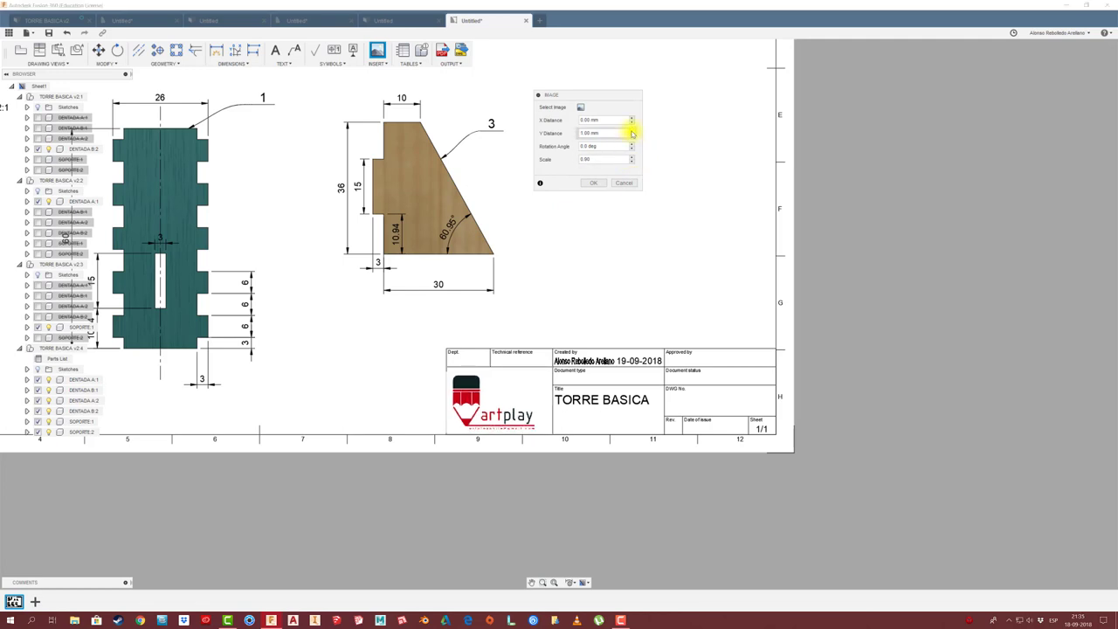
{"action": "left_click", "coordinate": [633, 131]}
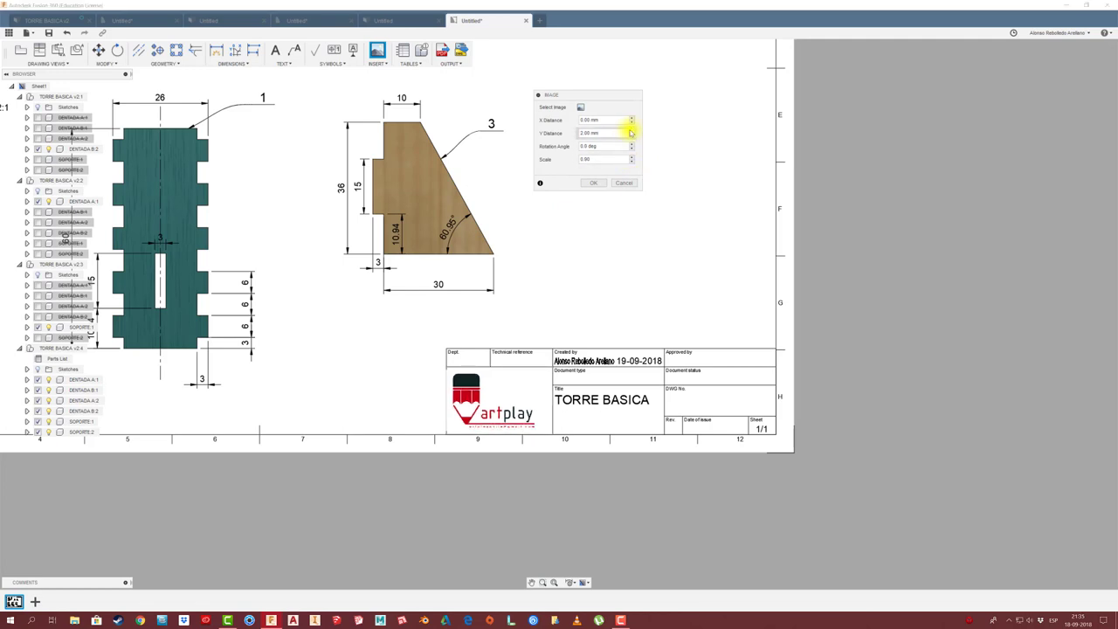
{"action": "left_click", "coordinate": [633, 118]}
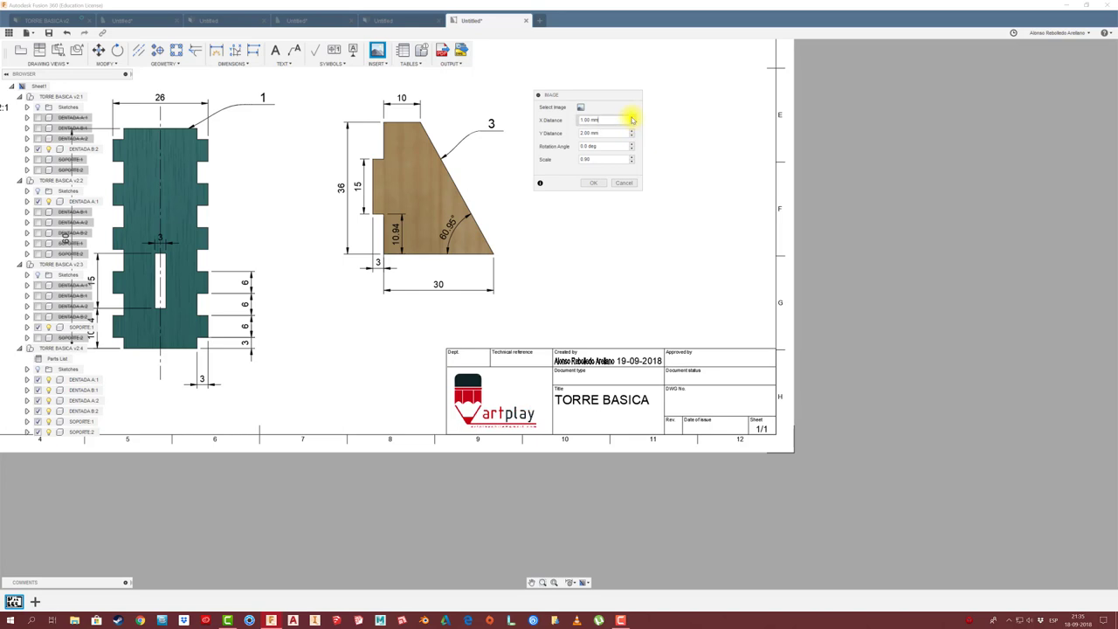
{"action": "left_click", "coordinate": [593, 183]}
{"action": "scroll", "coordinate": [592, 371], "scroll_direction": "up", "scroll_amount": 2}
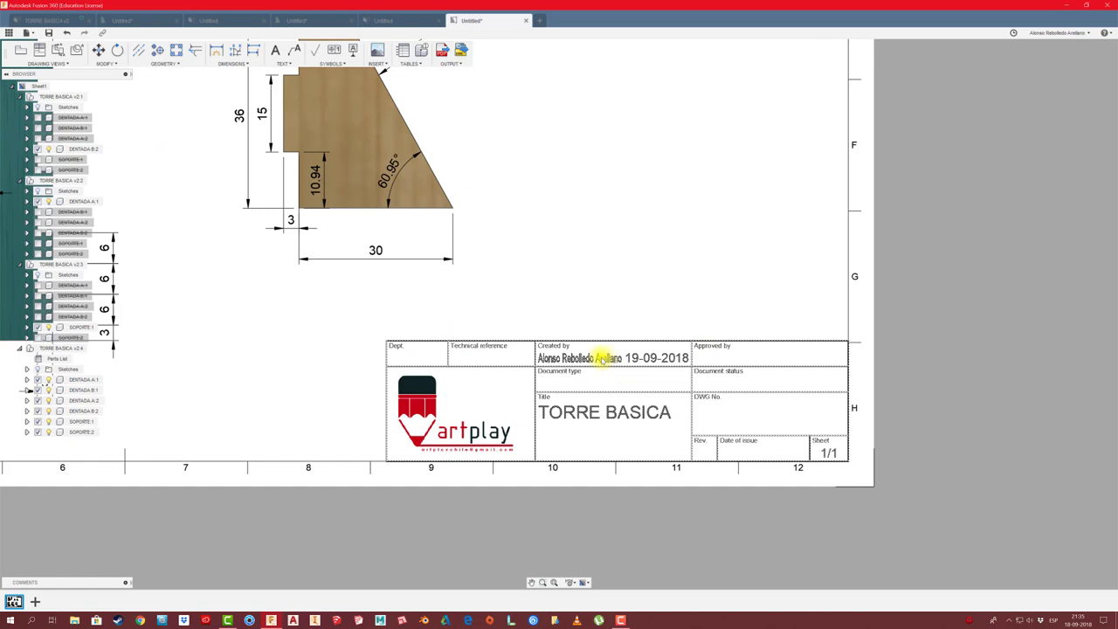
Fill the title block's Dept (Diseño), Approved by, Rev (1) and Date of issue (18/09/2018) fields
{"action": "double_click", "coordinate": [603, 358]}
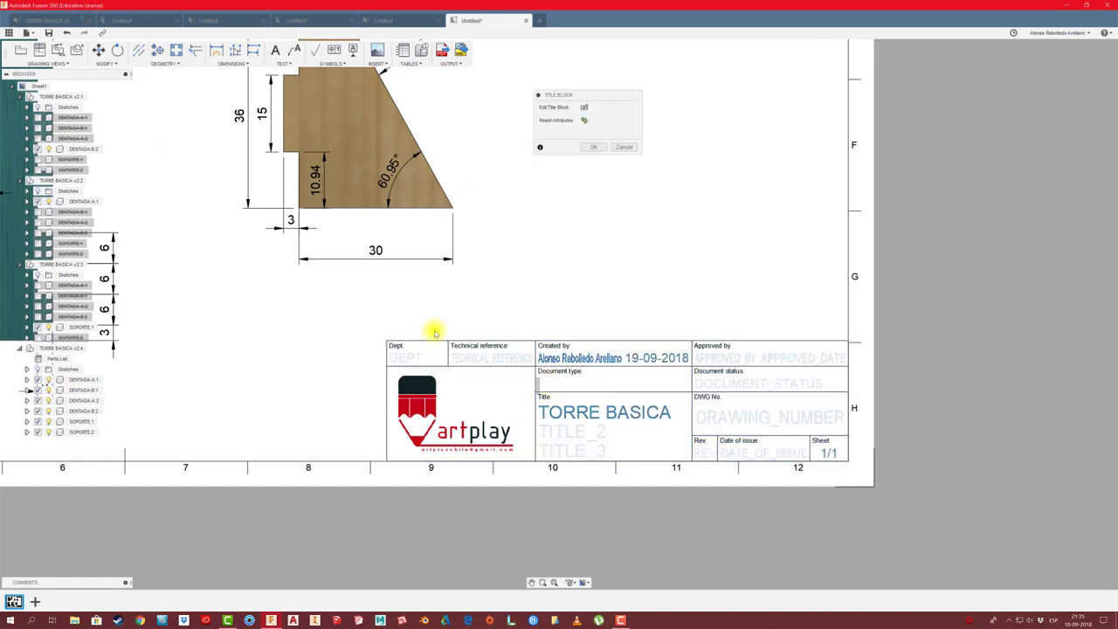
{"action": "left_click", "coordinate": [403, 358]}
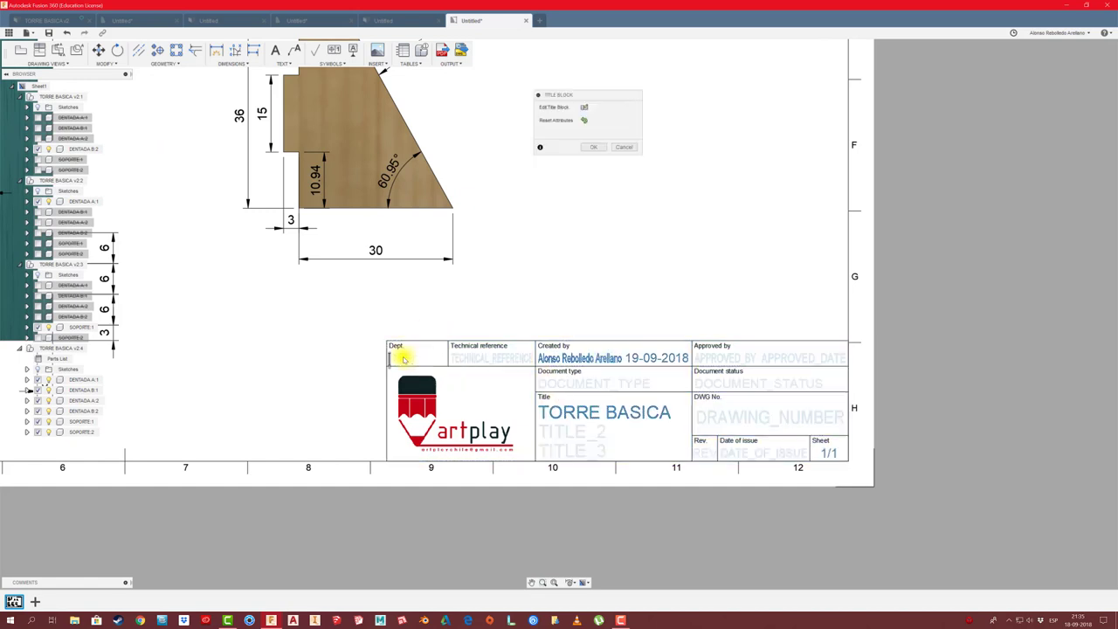
{"action": "left_click", "coordinate": [715, 359]}
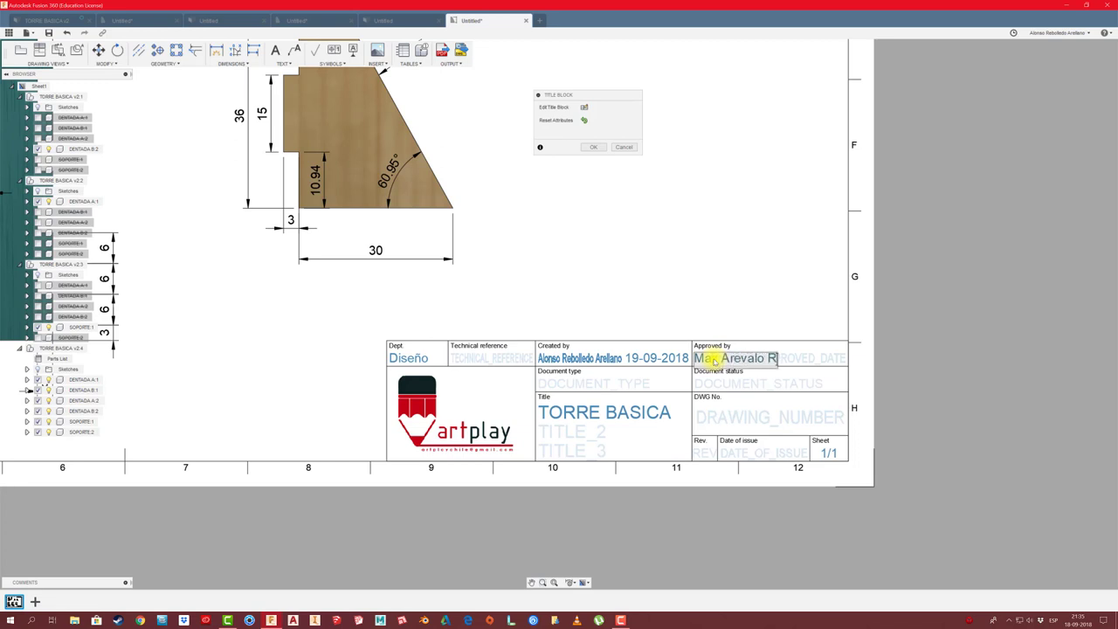
{"action": "left_click", "coordinate": [701, 453]}
{"action": "left_click", "coordinate": [732, 454]}
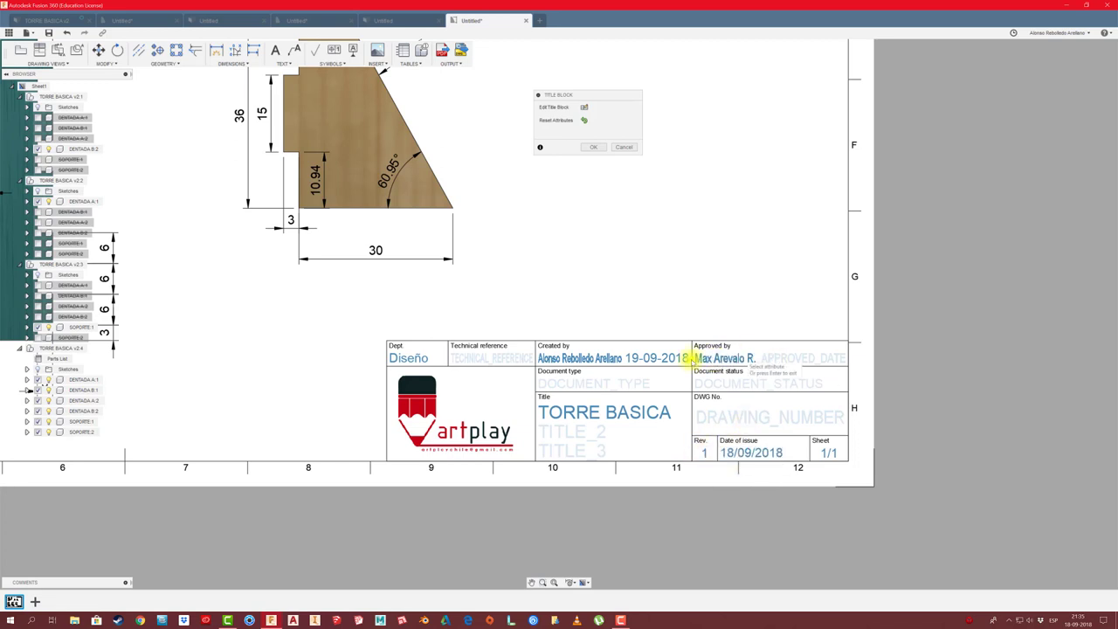
Enter document type PDF, status Aprobado, DWG No. 23-5 and reference FUSION 360, then close
{"action": "left_click", "coordinate": [578, 386]}
{"action": "type", "text": "F"}
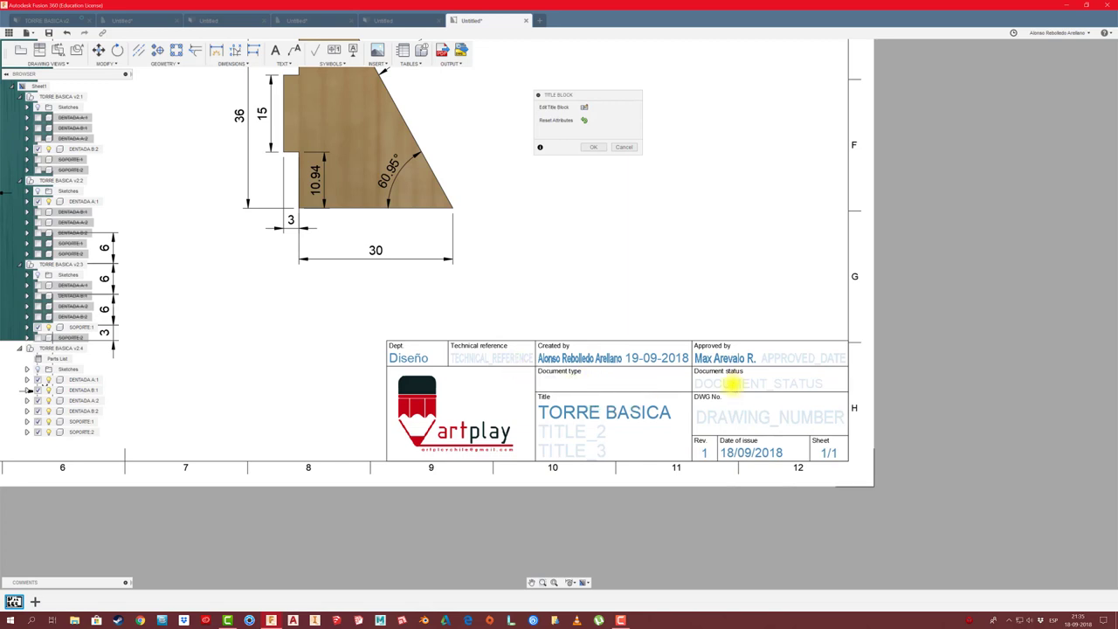
{"action": "left_click", "coordinate": [724, 385]}
{"action": "left_click", "coordinate": [766, 416]}
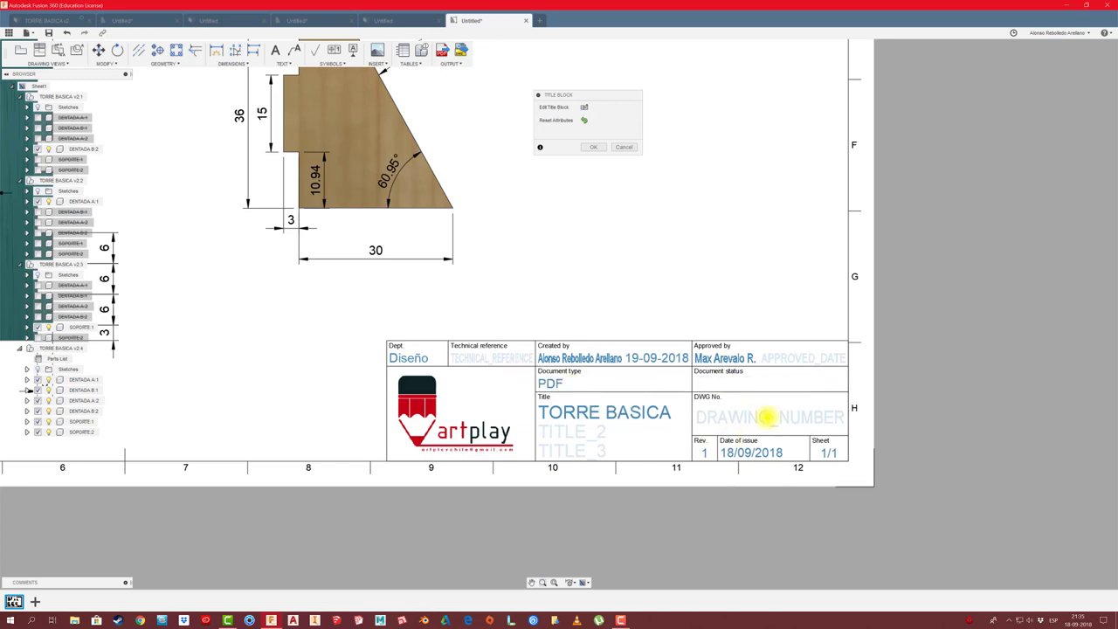
{"action": "type", "text": "23-5"}
{"action": "left_click", "coordinate": [501, 359]}
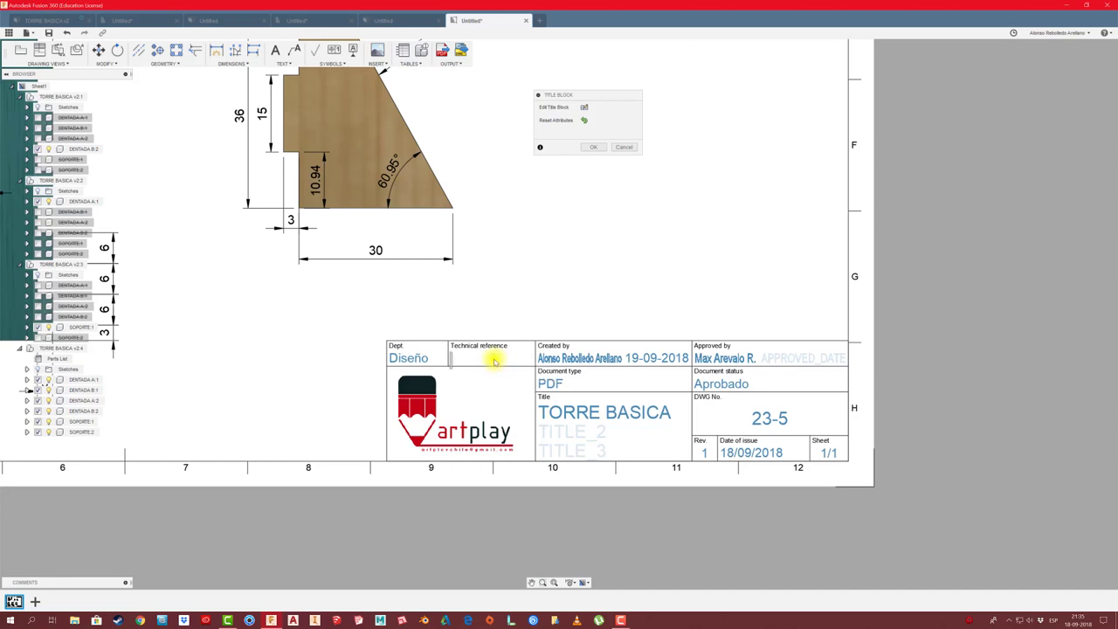
{"action": "type", "text": "FUSION 360"}
{"action": "key", "text": "Return"}
{"action": "scroll", "coordinate": [599, 282], "scroll_direction": "down", "scroll_amount": 5}
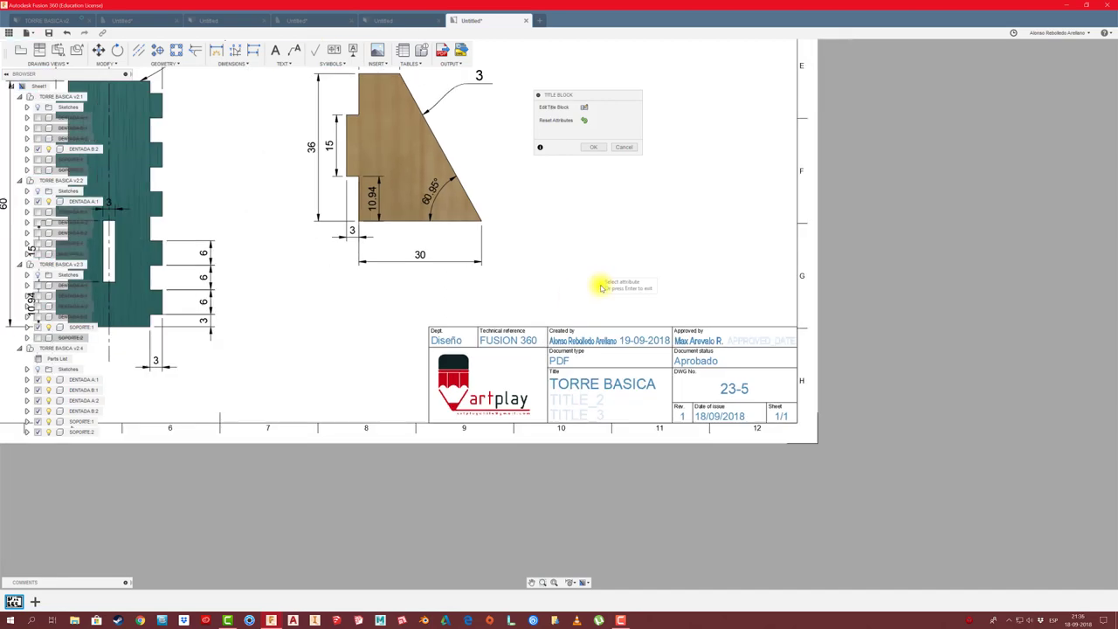
{"action": "scroll", "coordinate": [757, 300], "scroll_direction": "down", "scroll_amount": 3}
{"action": "scroll", "coordinate": [580, 340], "scroll_direction": "up", "scroll_amount": 1}
{"action": "scroll", "coordinate": [659, 172], "scroll_direction": "up", "scroll_amount": 1}
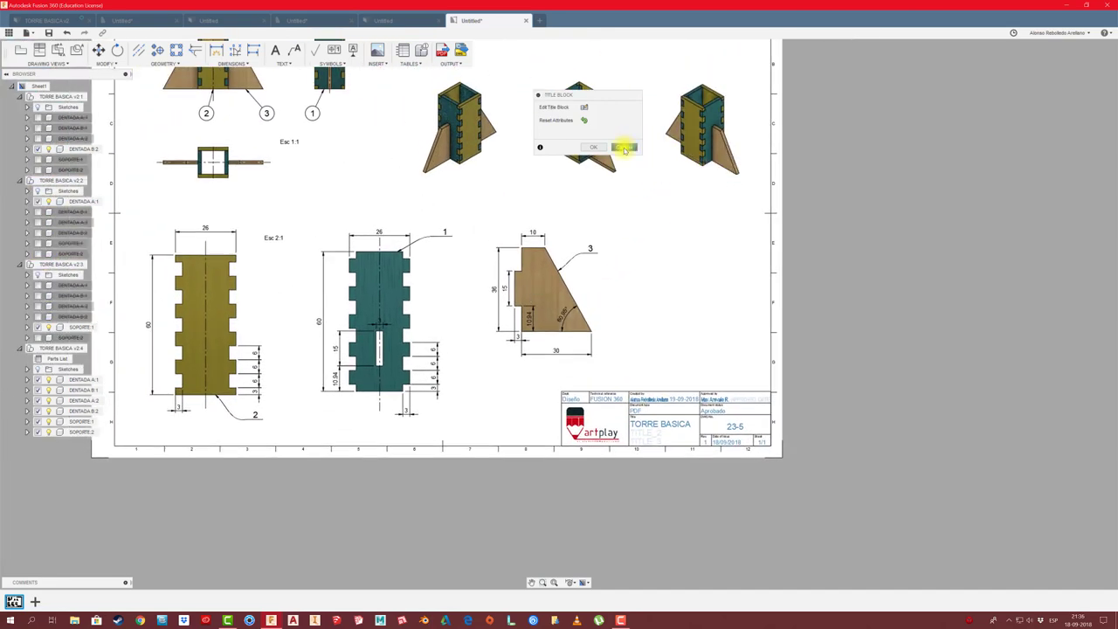
{"action": "left_click", "coordinate": [623, 147]}
Export the drawing sheet as 'Estructura basica.pdf' to the Desktop
{"action": "scroll", "coordinate": [652, 270], "scroll_direction": "up", "scroll_amount": 1}
{"action": "middle_click_drag", "start_coordinate": [652, 271], "coordinate": [670, 316]}
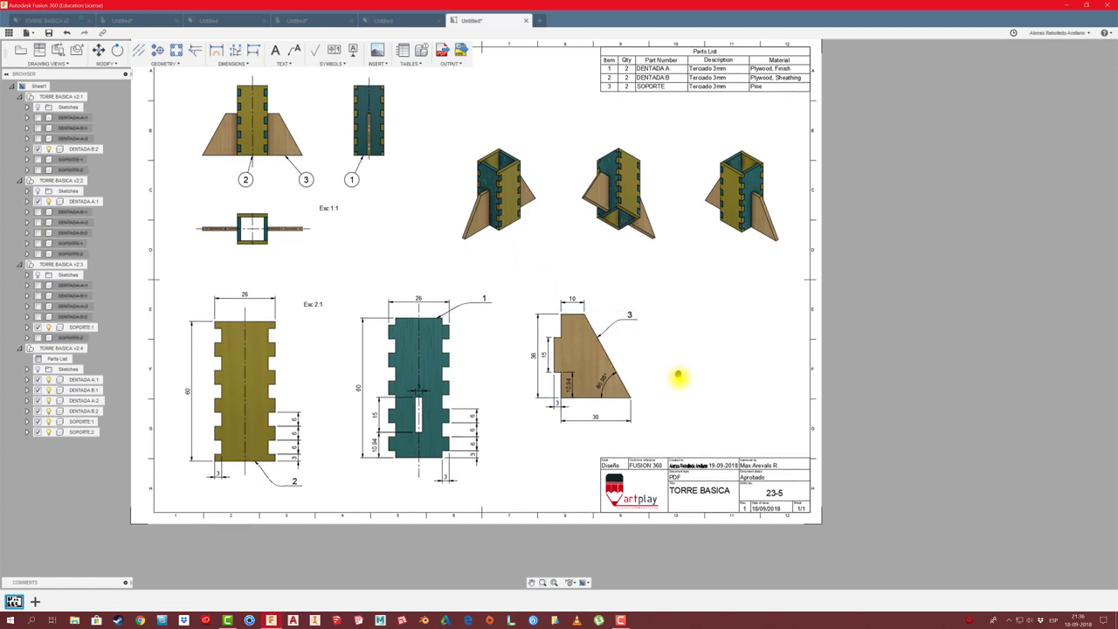
{"action": "middle_click_drag", "start_coordinate": [484, 355], "coordinate": [482, 379]}
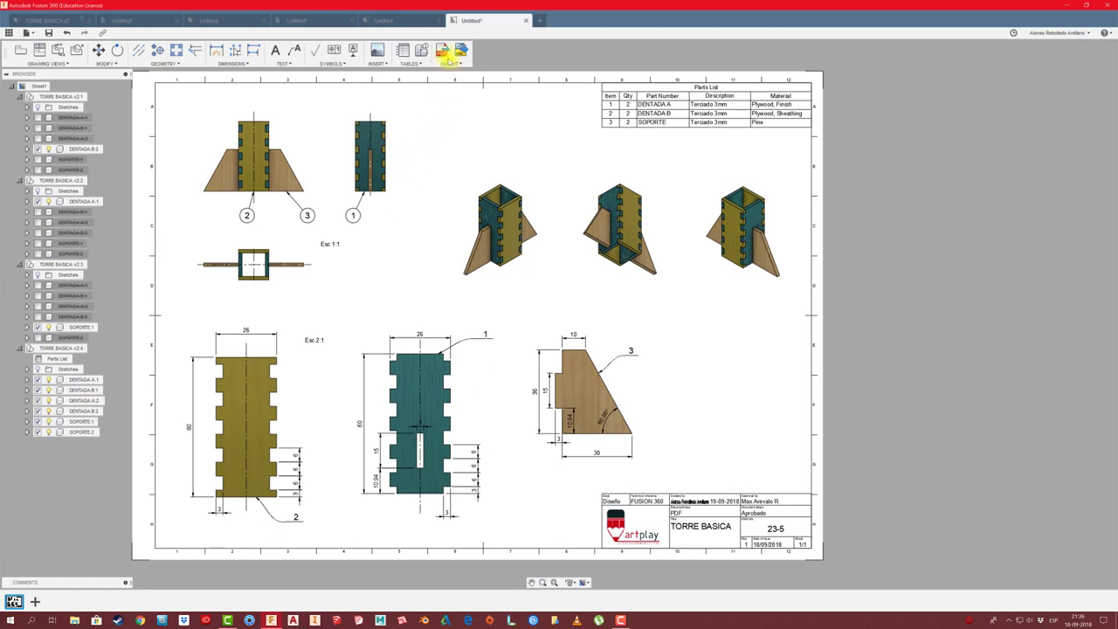
{"action": "left_click", "coordinate": [446, 54]}
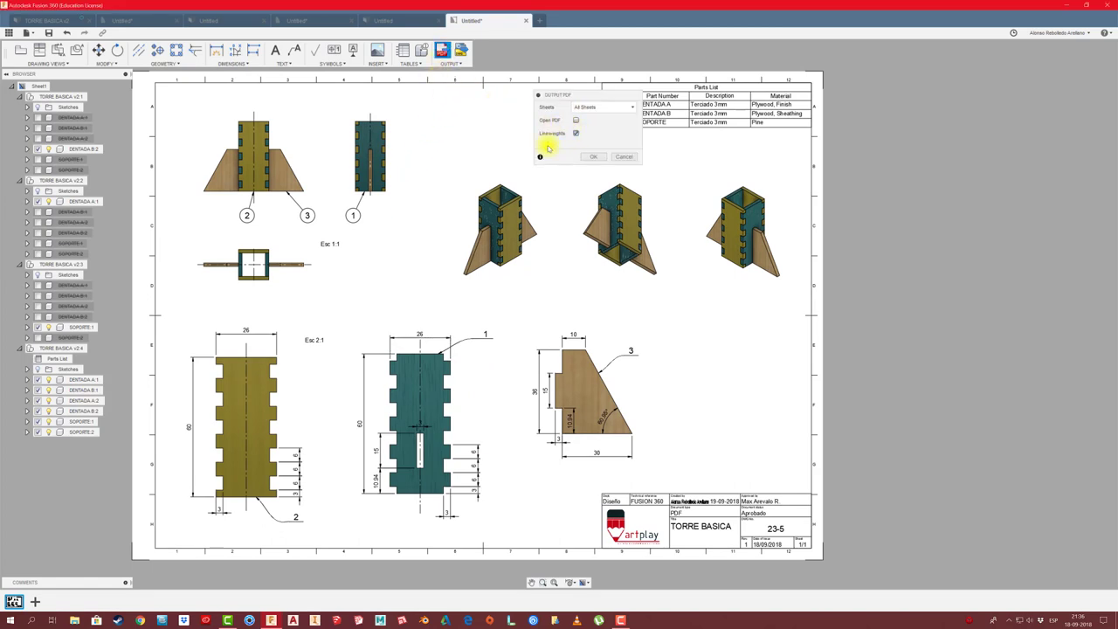
{"action": "left_click", "coordinate": [592, 158]}
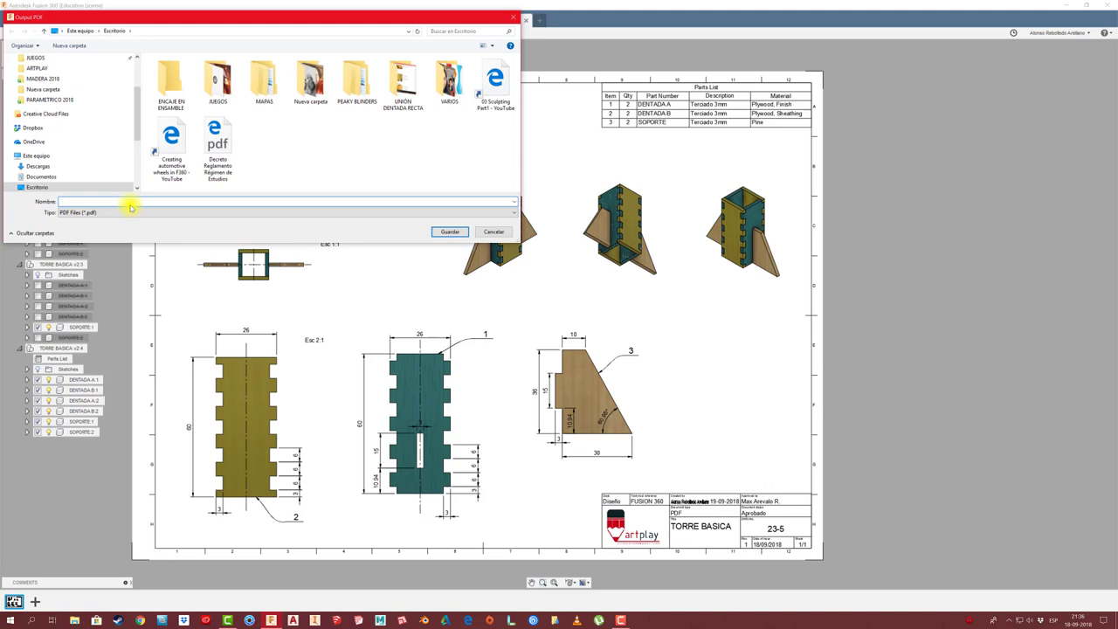
{"action": "type", "text": "Estructura basica"}
{"action": "left_click", "coordinate": [449, 232]}
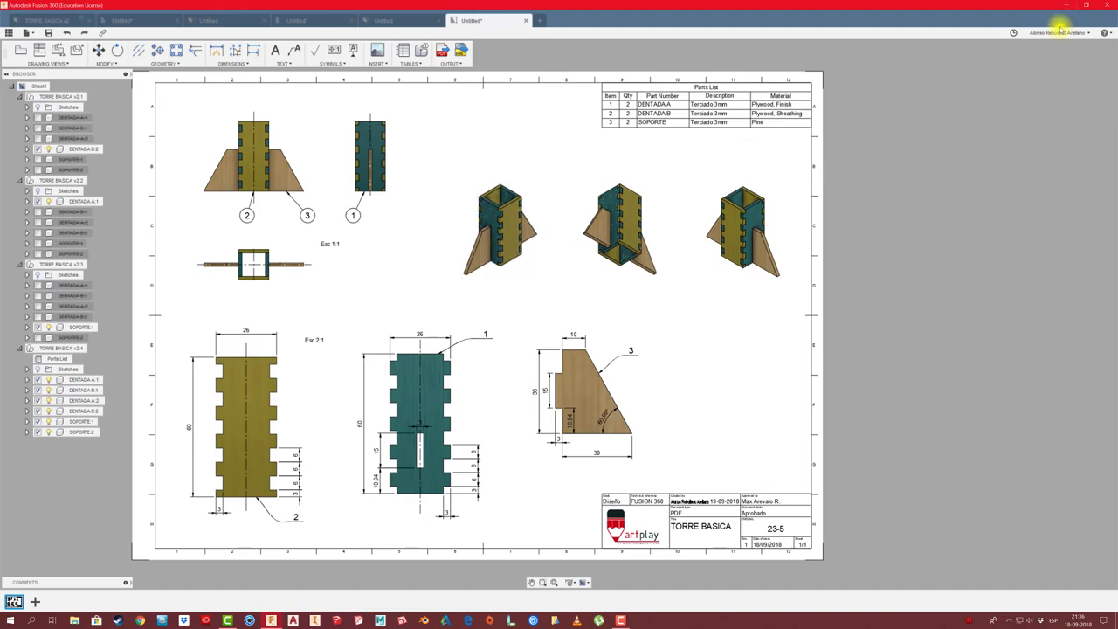
{"action": "left_click", "coordinate": [1068, 5]}
Open 'Estructura basica.pdf' from the desktop in Microsoft Edge
{"action": "double_click", "coordinate": [19, 110]}
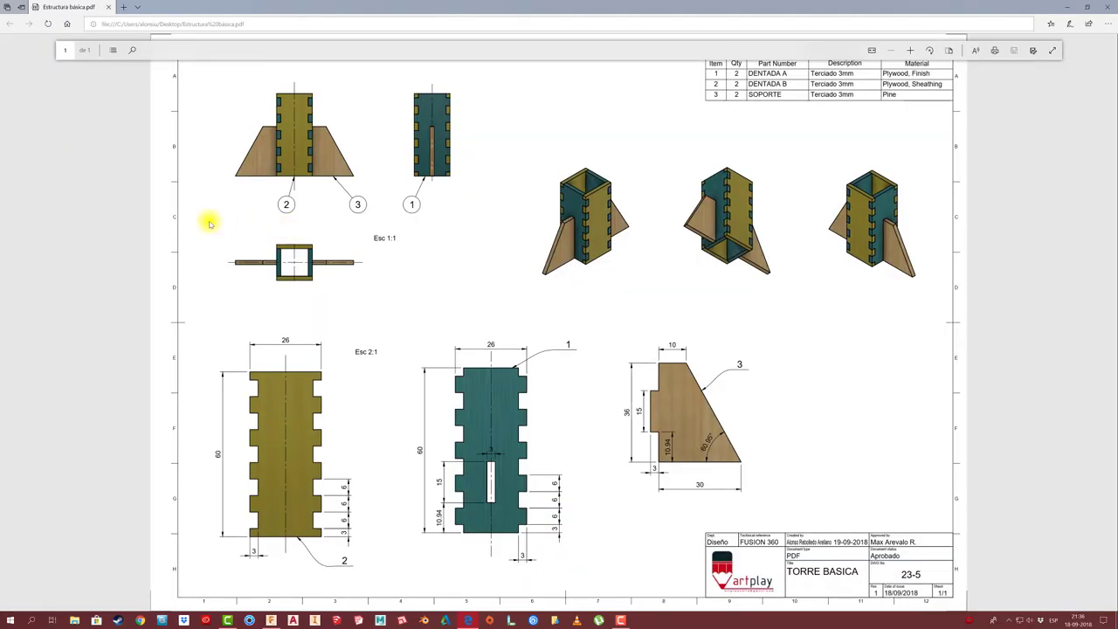